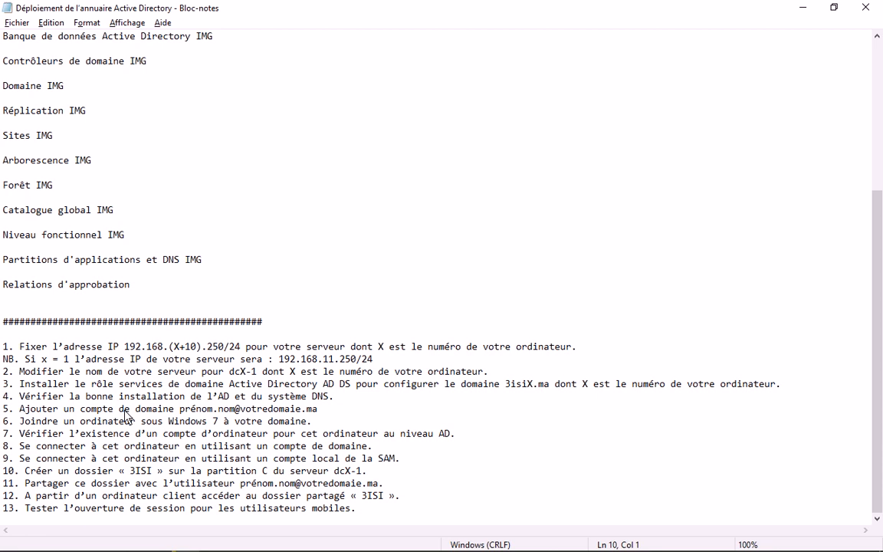
# From the Notepad Active Directory lab task list, bring up the Alt+Tab window switcher
pyautogui.hotkey('alt', 'Tab')
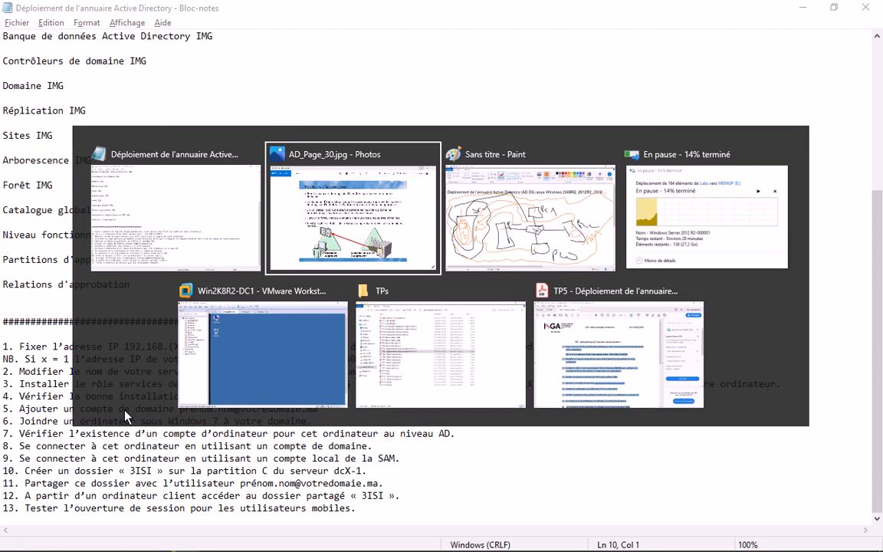
# Switch to VMware Workstation and cancel the disk-full errors for Windows 10 x64 and Win2K8R2-DC1
pyautogui.press('Tab')
pyautogui.press('Tab')
pyautogui.press('Tab')
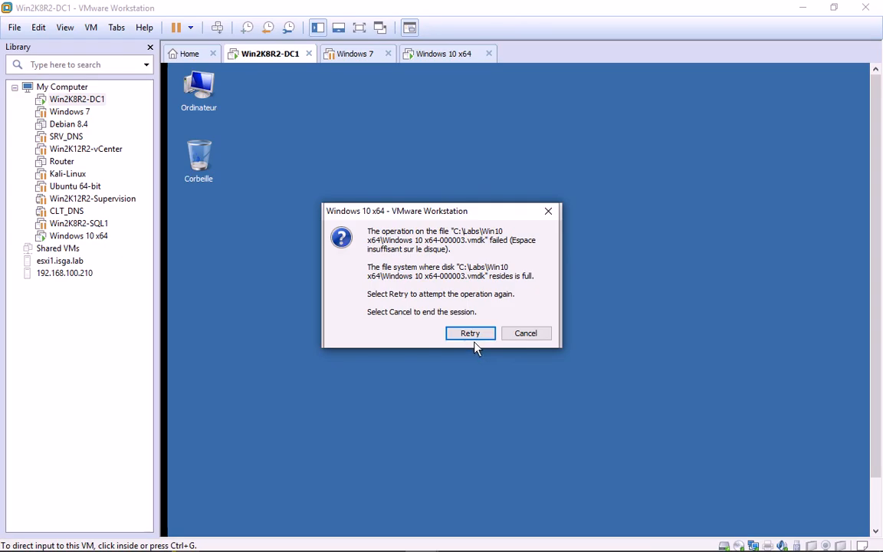
pyautogui.click(527, 337)
pyautogui.click(527, 336)
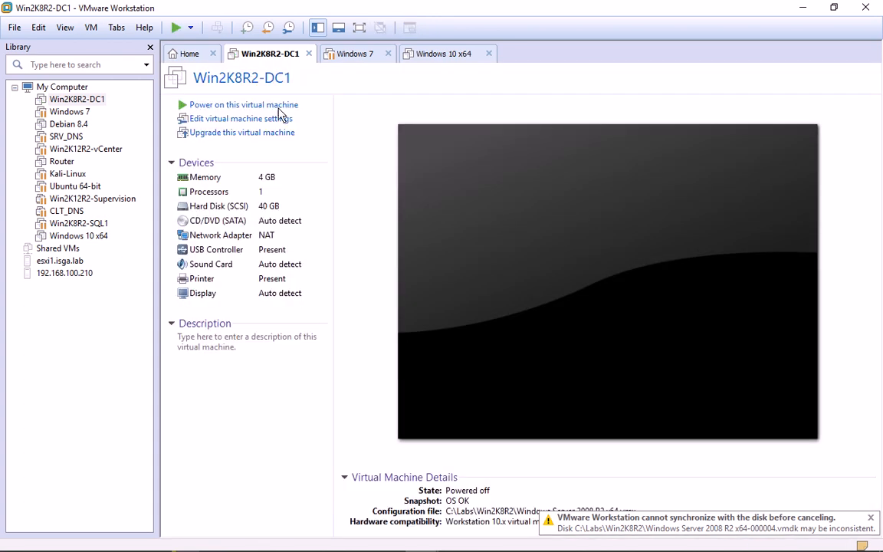
# Try powering on Win2K8R2-DC1 and Windows 10 x64, dismiss both start failures, and return to DC1's page
pyautogui.moveTo(119, 511)
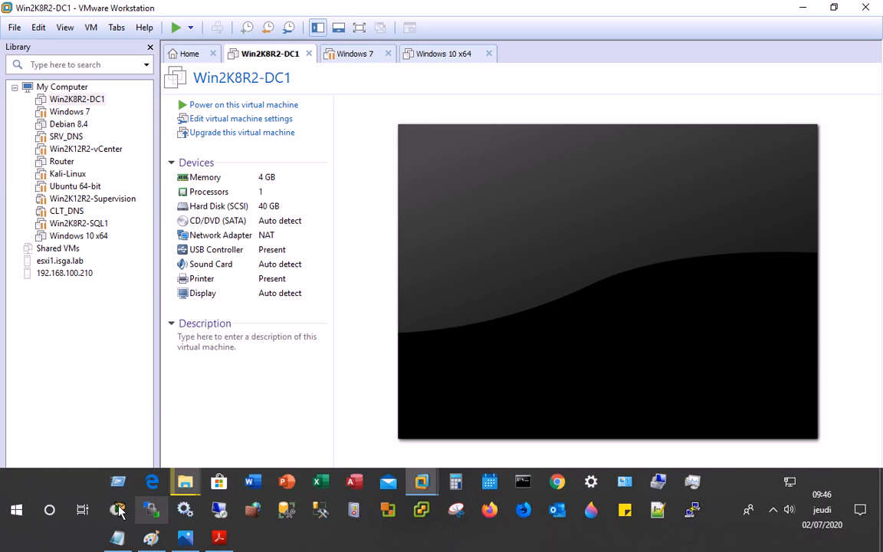
pyautogui.moveTo(186, 484)
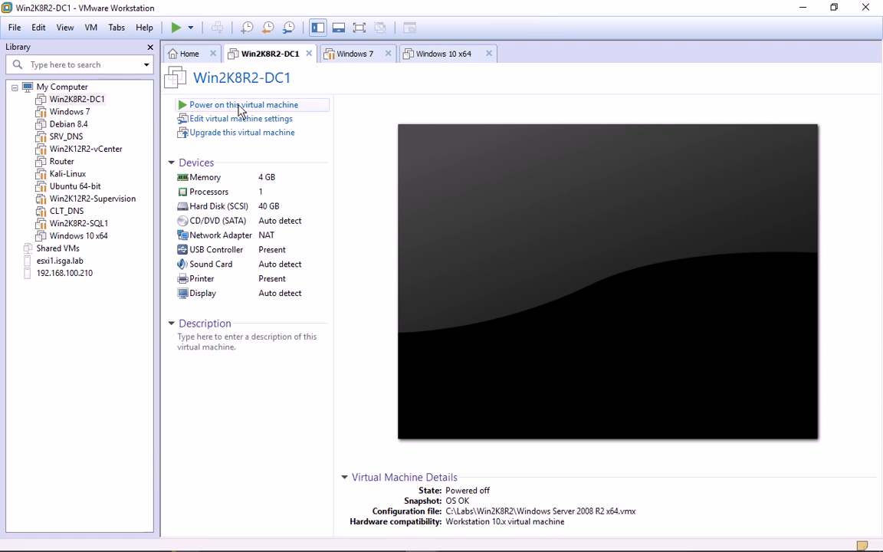
pyautogui.click(239, 107)
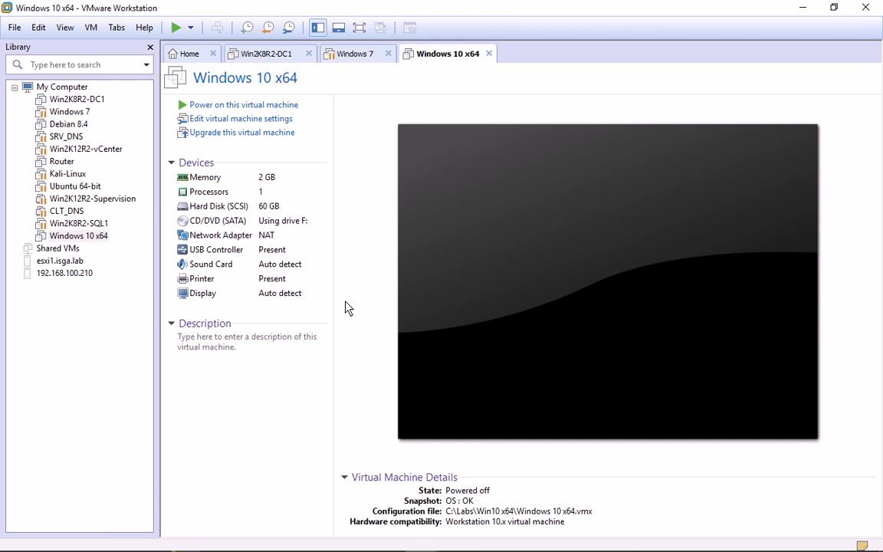
pyautogui.click(255, 105)
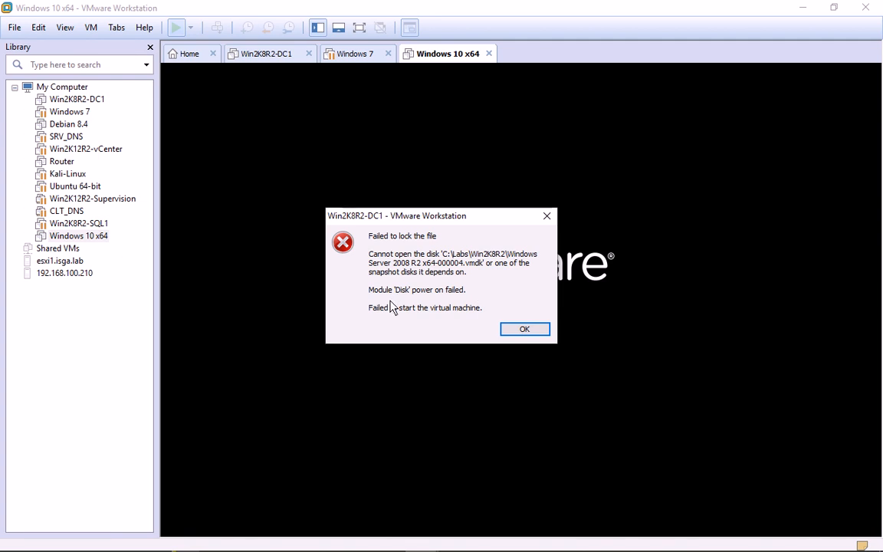
pyautogui.click(523, 330)
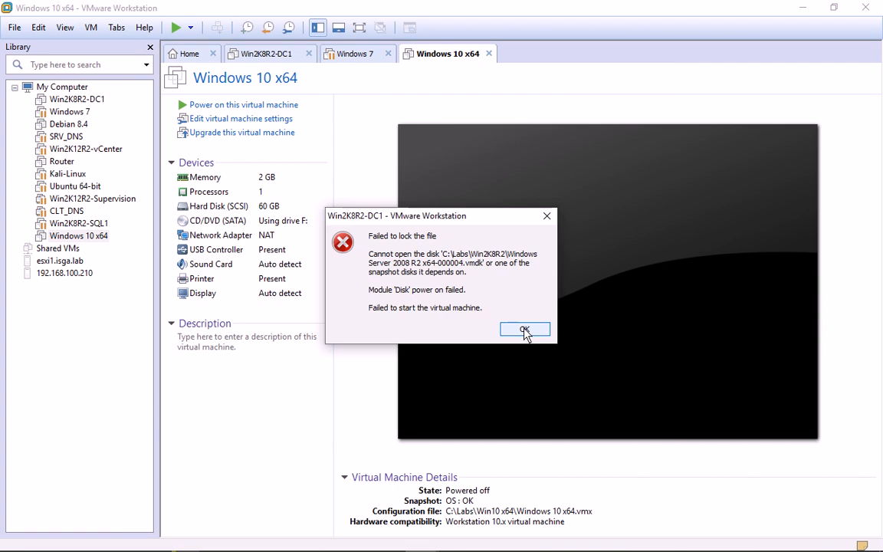
pyautogui.click(525, 331)
pyautogui.click(283, 55)
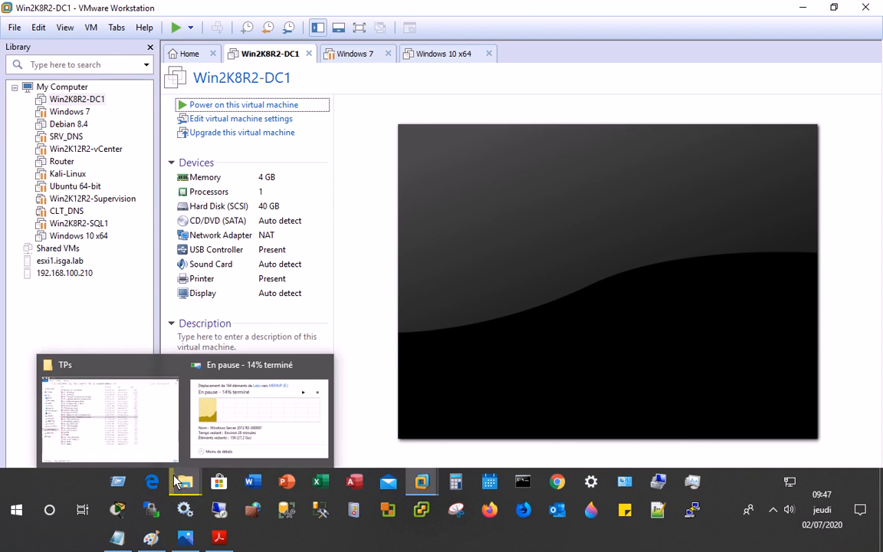
# Open the Win7 (C:) drive's properties, showing only 5,46 Go free of 151 Go
pyautogui.click(17, 511)
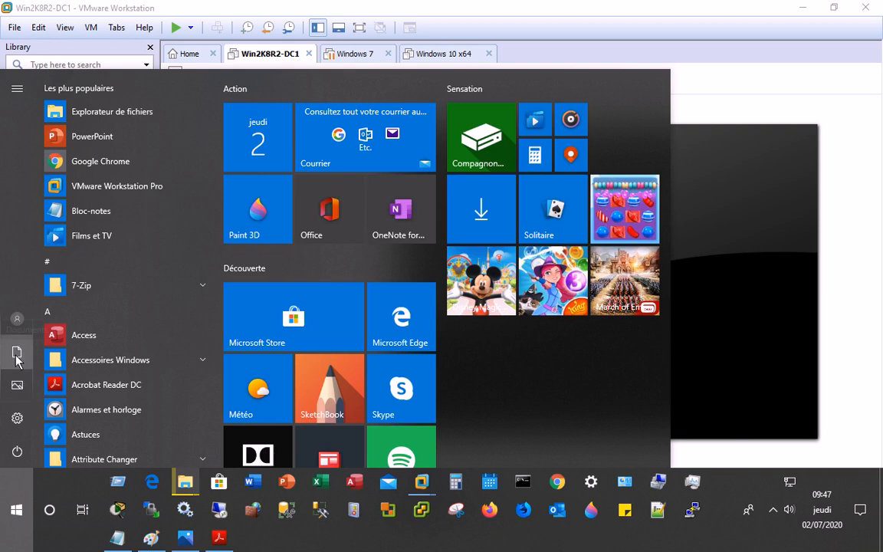
pyautogui.click(17, 354)
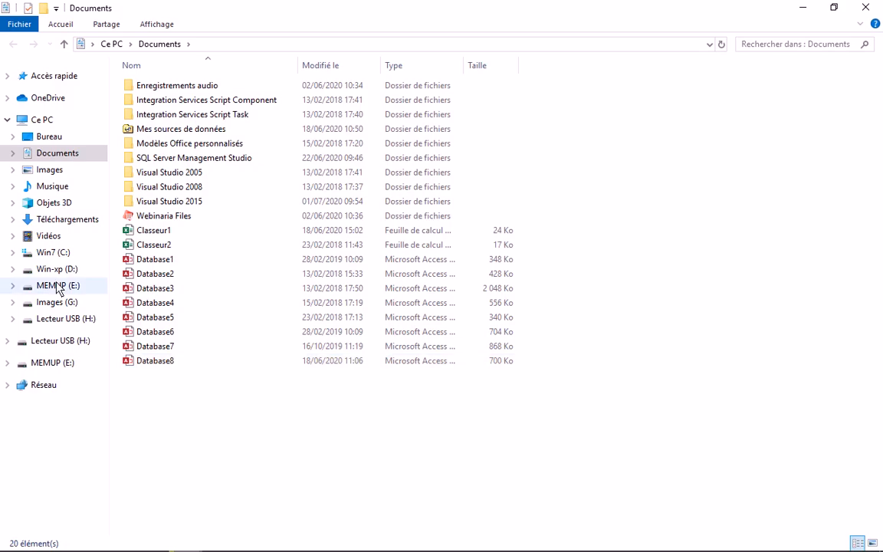
pyautogui.click(53, 252)
pyautogui.rightClick(194, 332)
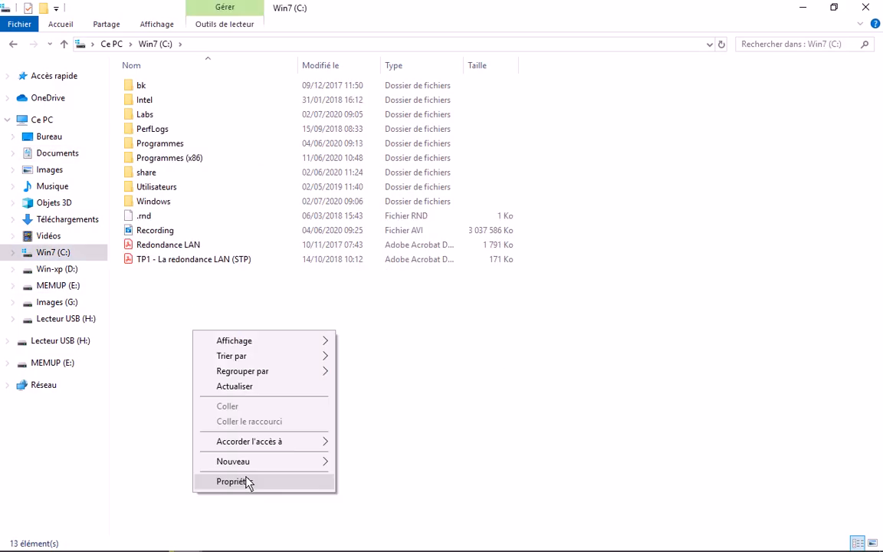
pyautogui.click(245, 481)
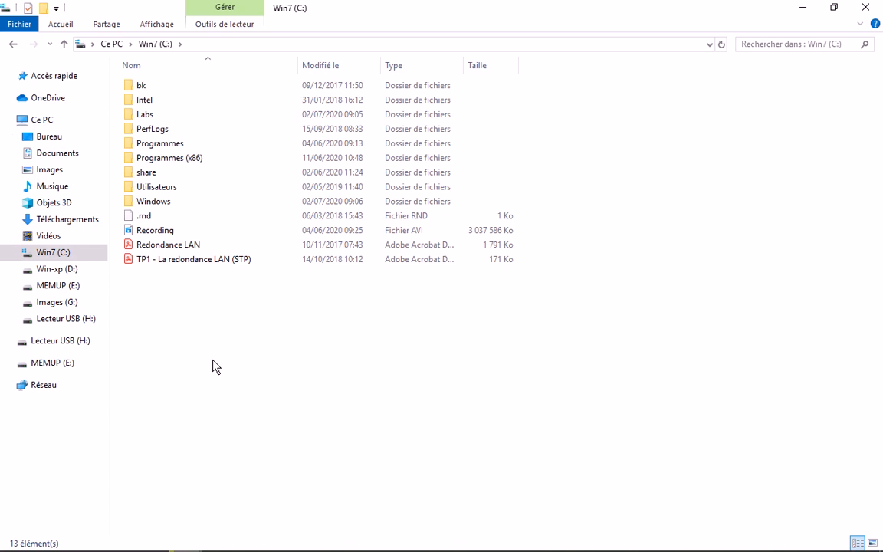
# Close the C: properties and refresh the Ce PC drives view
pyautogui.click(39, 121)
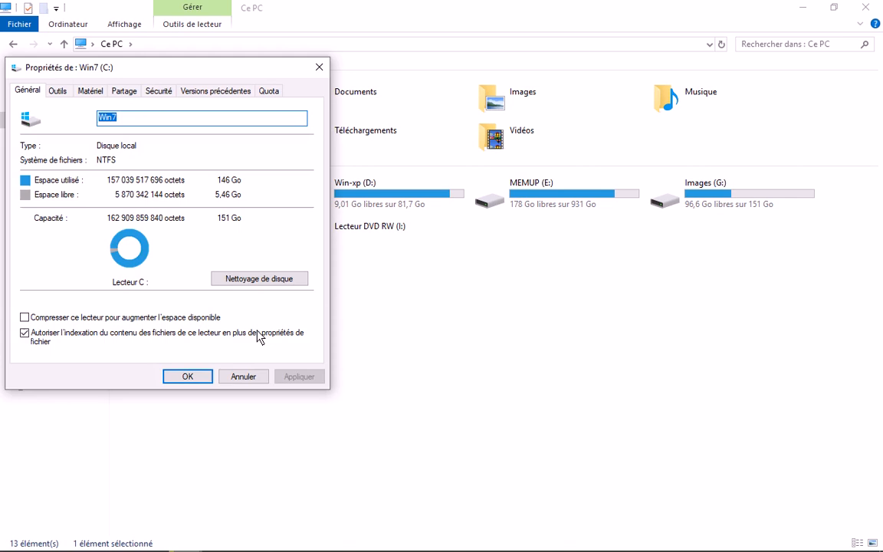
pyautogui.click(243, 376)
pyautogui.click(278, 360)
pyautogui.rightClick(254, 343)
pyautogui.click(270, 402)
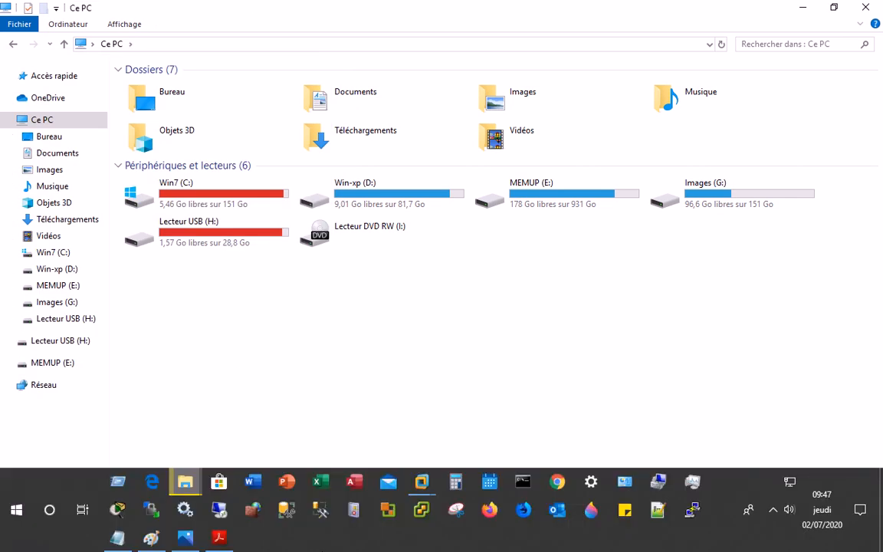
pyautogui.click(422, 482)
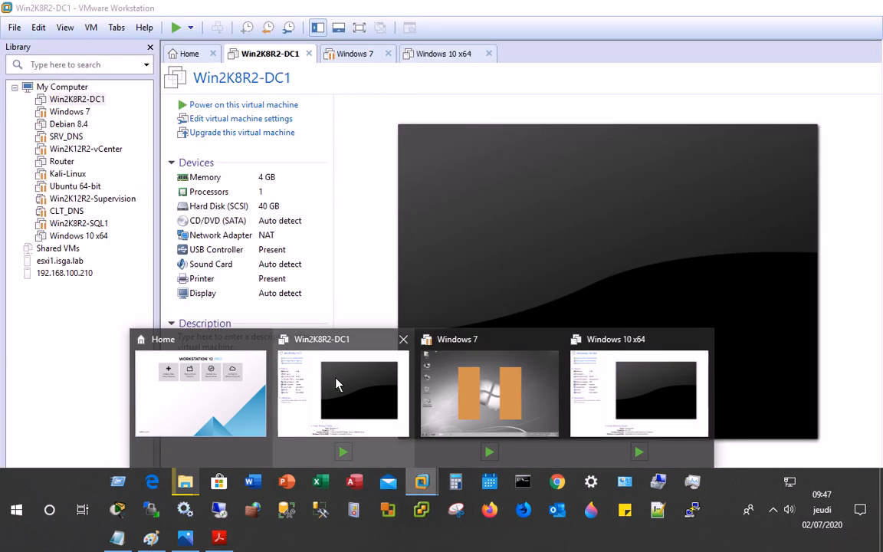
# Dismiss DC1's start error and try reverting Win2K8R2-DC1 to the OS OK snapshot
pyautogui.click(335, 383)
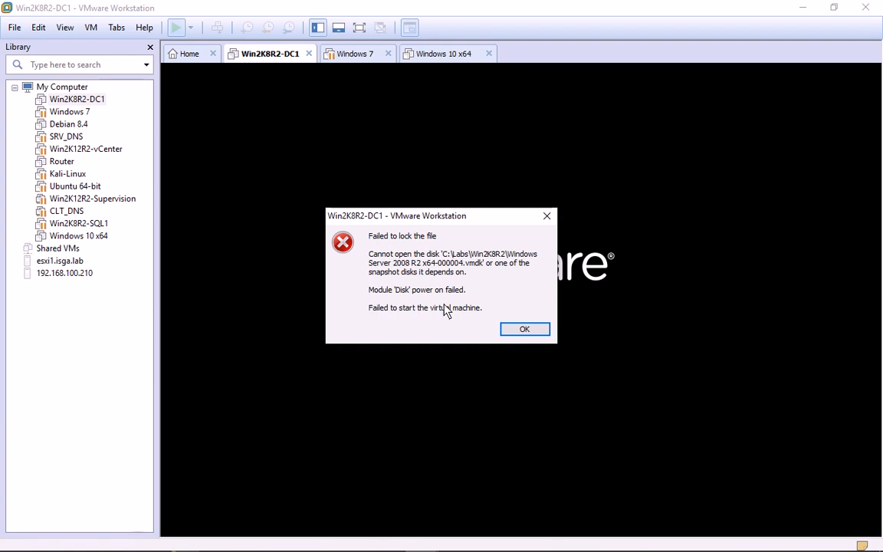
pyautogui.click(514, 331)
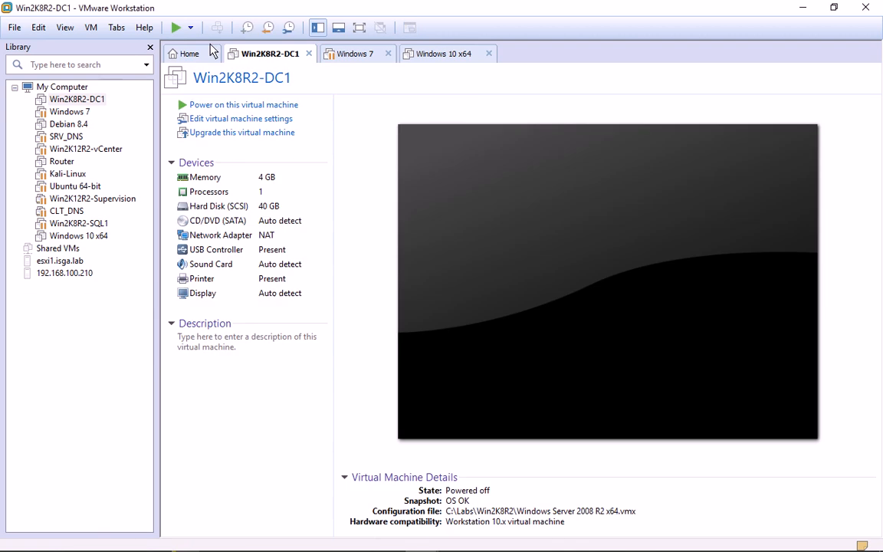
pyautogui.click(289, 29)
pyautogui.click(81, 74)
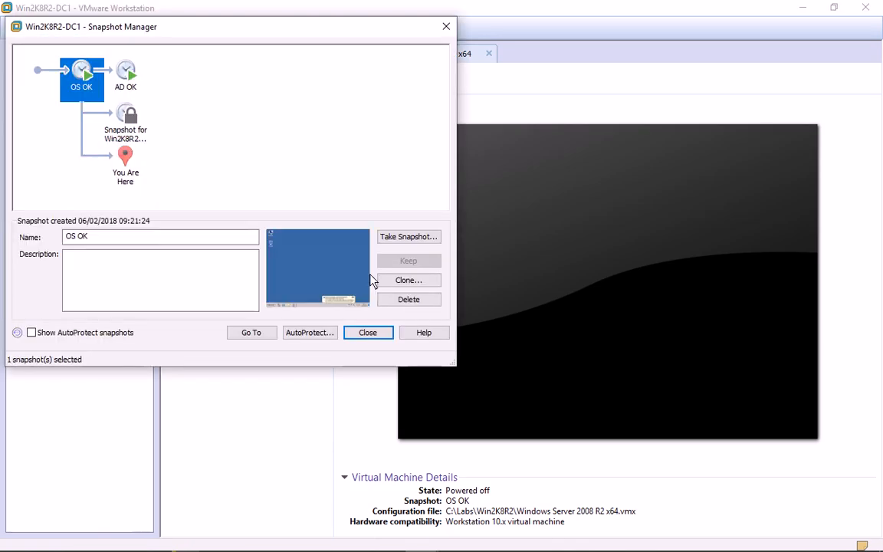
pyautogui.click(252, 332)
pyautogui.press('y')
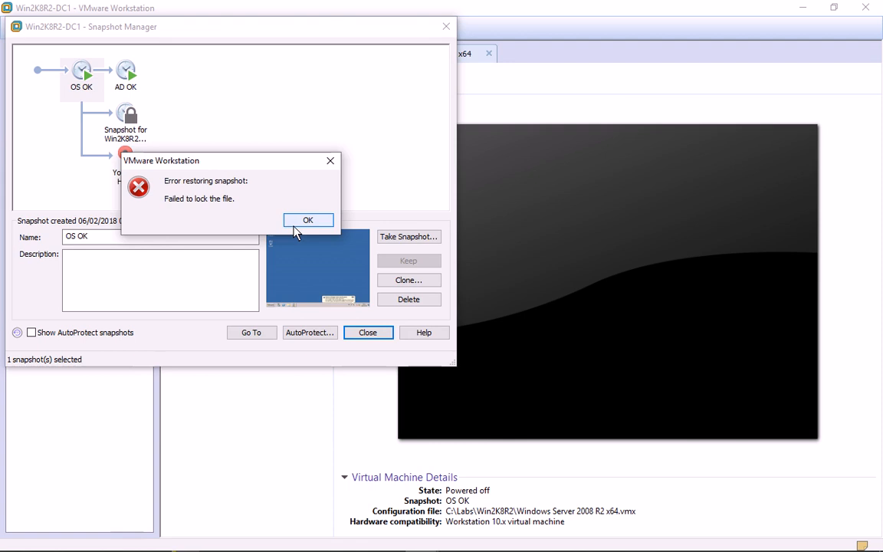
# Dismiss the 'Failed to lock the file' restore error, close Snapshot Manager and quit VMware Workstation
pyautogui.click(305, 221)
pyautogui.click(368, 333)
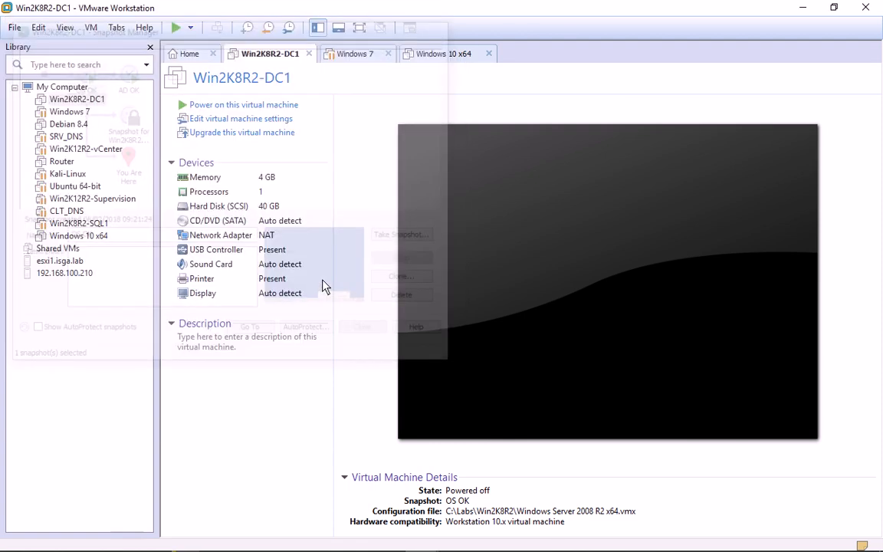
pyautogui.click(863, 8)
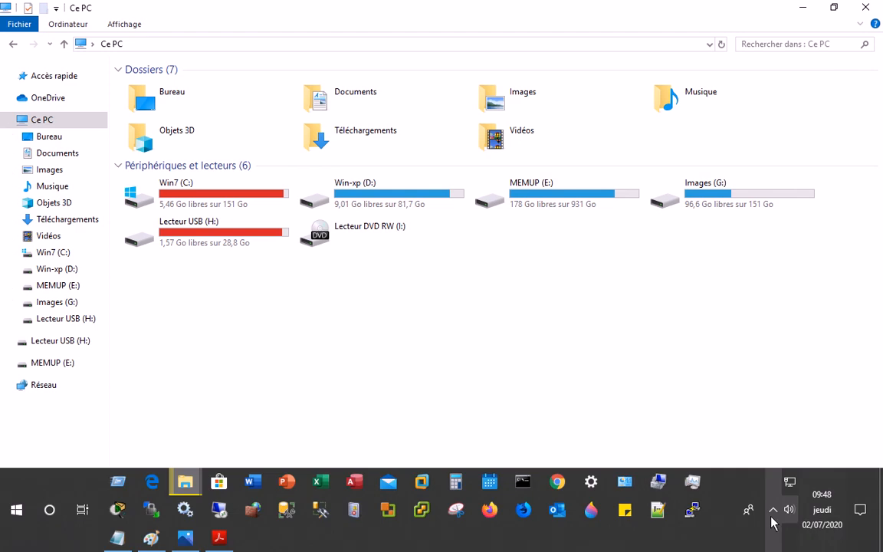
# Check VMware's tray icon, relaunch VMware Workstation from the taskbar and acknowledge the Removable Devices notice
pyautogui.click(773, 518)
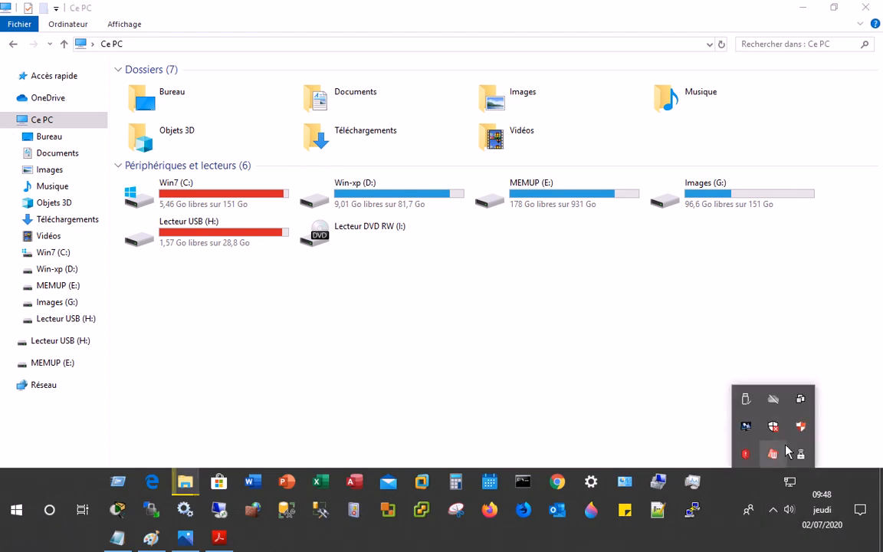
pyautogui.rightClick(800, 398)
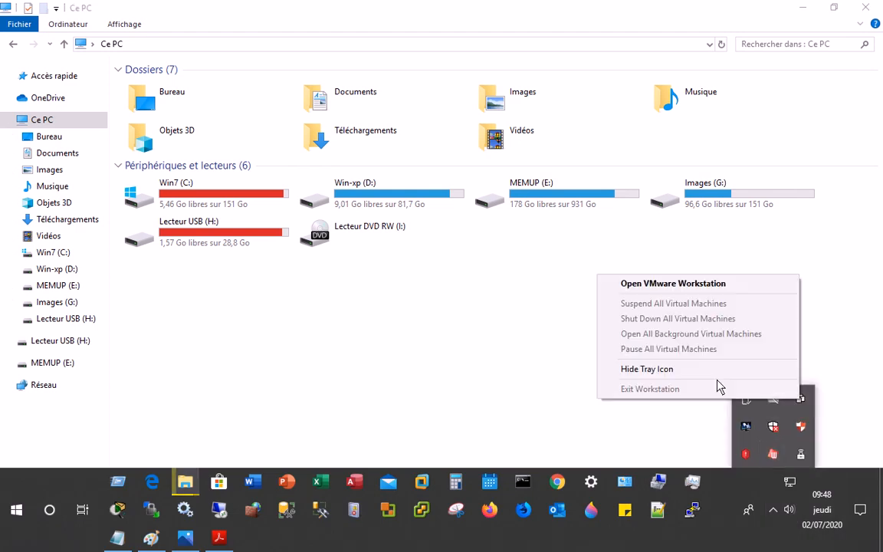
pyautogui.click(254, 385)
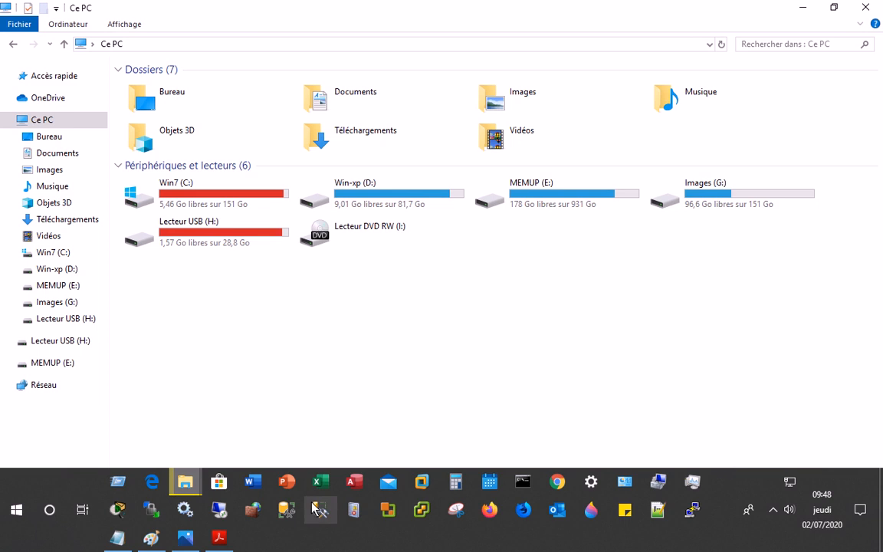
pyautogui.click(422, 483)
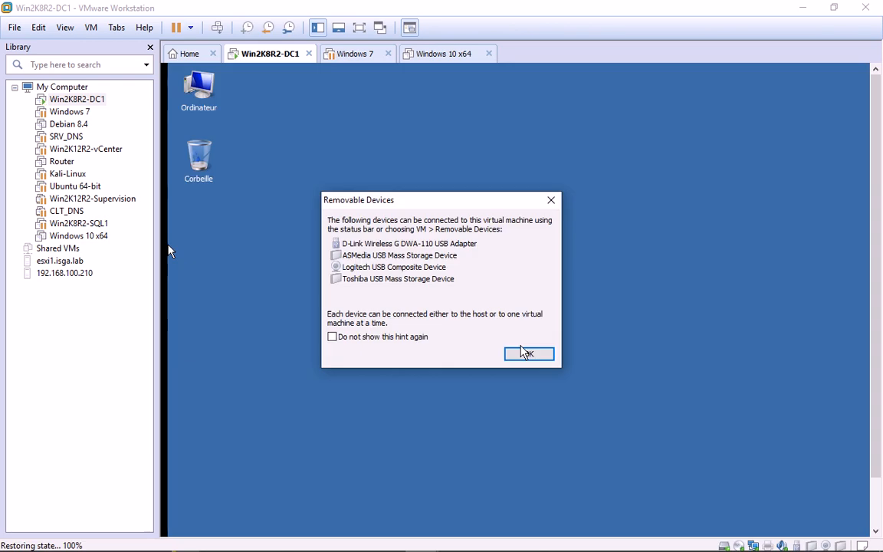
pyautogui.click(524, 353)
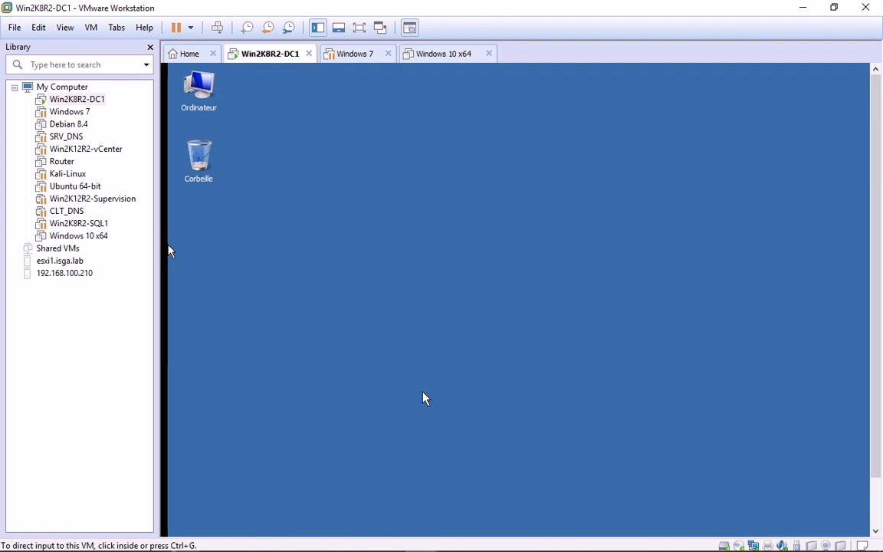
# Show Win2K8R2-DC1 full screen, open its Start menu, then Alt+Tab to the host's Notepad deployment notes
pyautogui.click(359, 29)
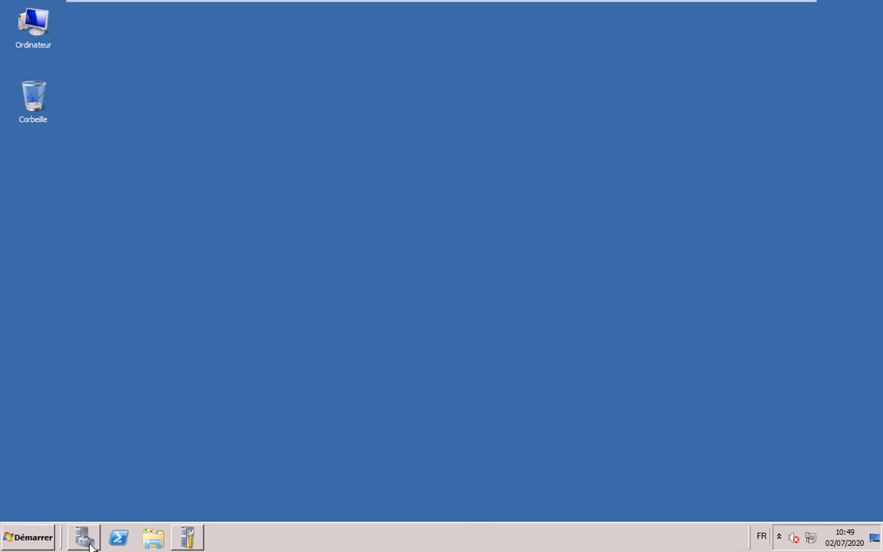
pyautogui.press('super')
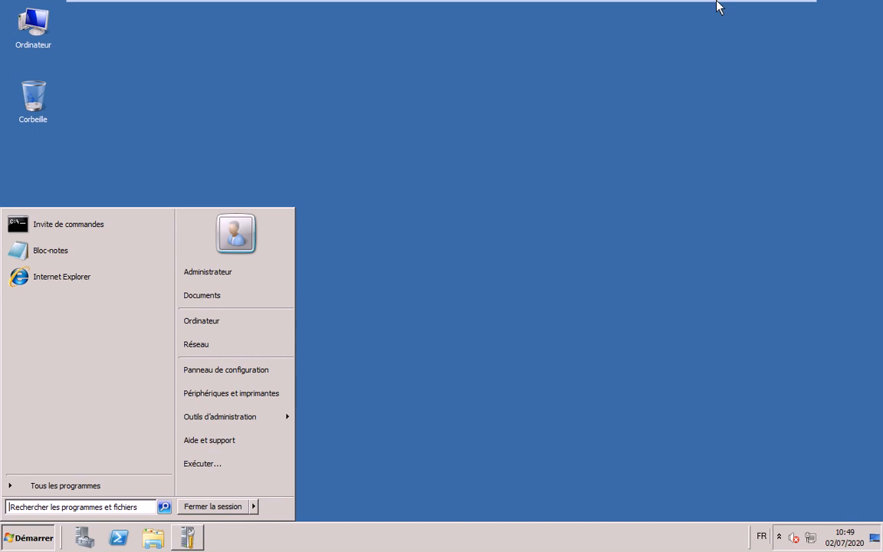
pyautogui.moveTo(749, 9)
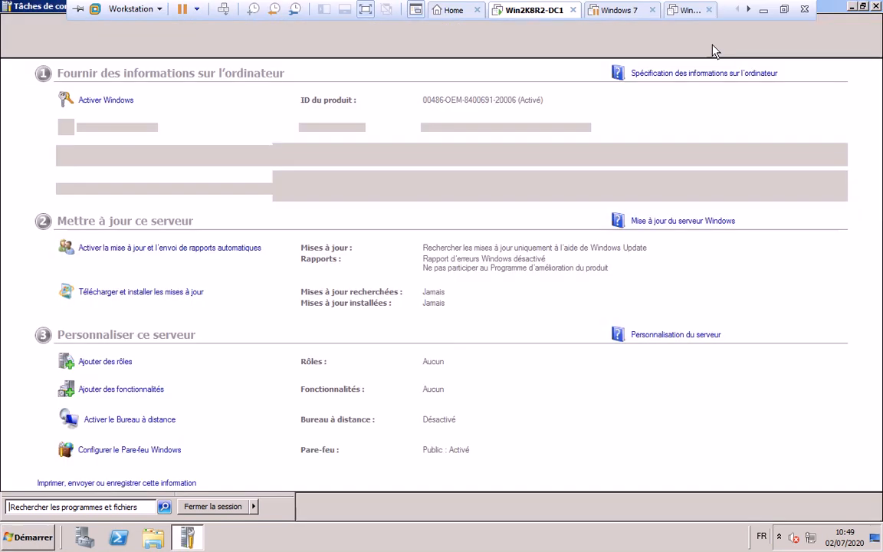
pyautogui.moveTo(817, 7)
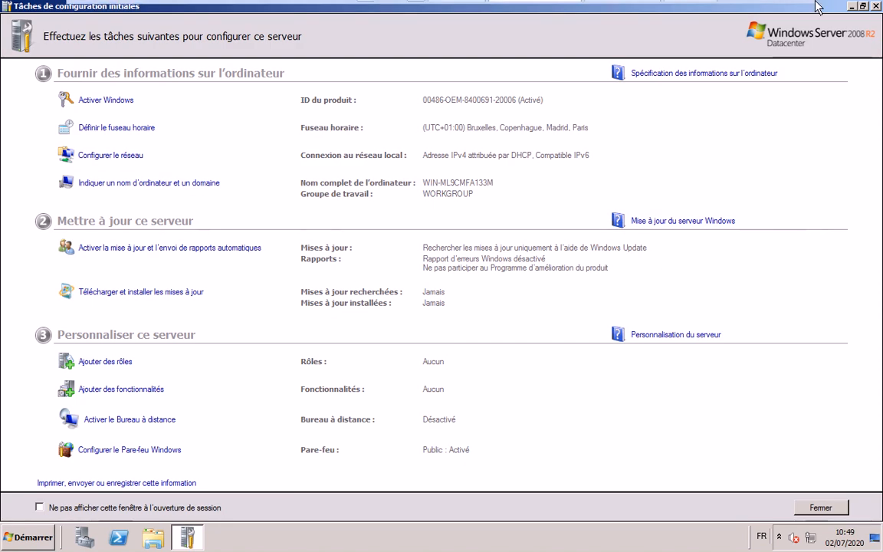
pyautogui.hotkey('alt', 'Tab')
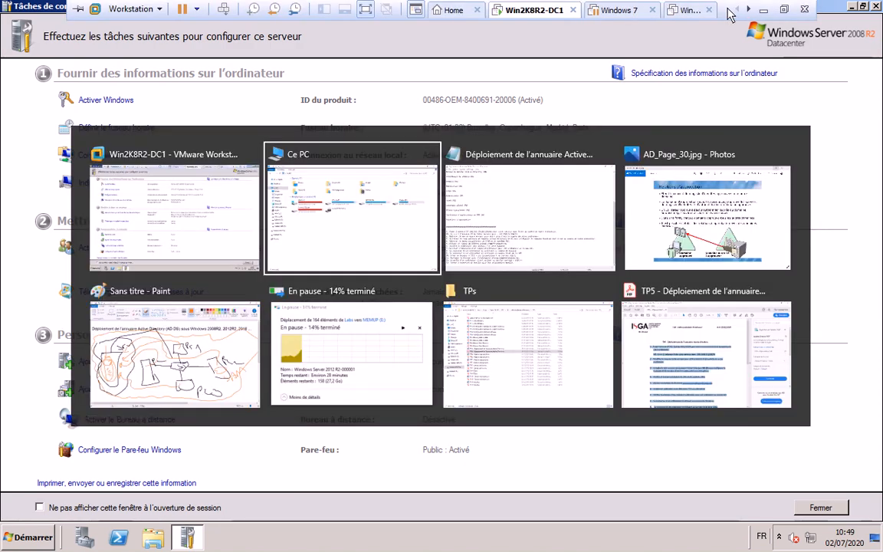
pyautogui.hotkey('alt', 'Tab')
pyautogui.hotkey('alt', 'Tab')
pyautogui.hotkey('alt', 'Tab')
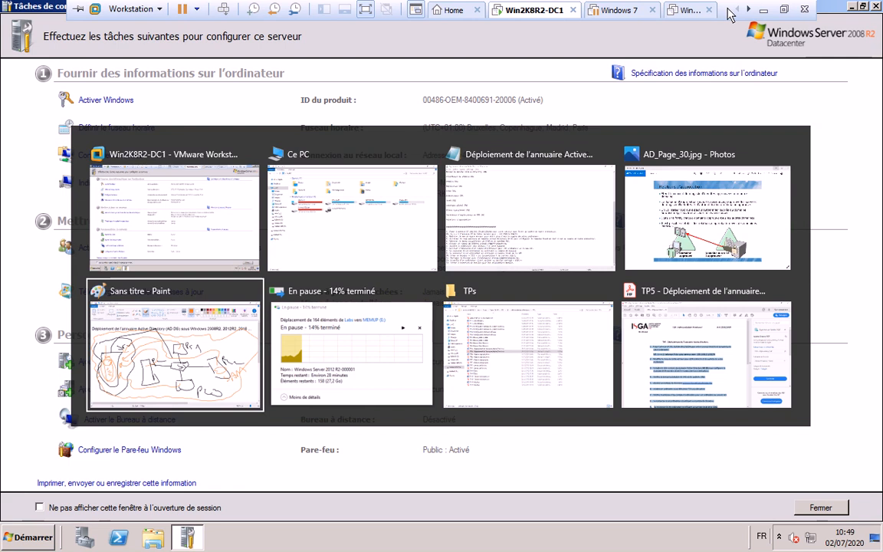
pyautogui.hotkey('alt', 'Tab')
pyautogui.hotkey('alt', 'Tab')
pyautogui.hotkey('alt', 'Tab')
pyautogui.hotkey('alt', 'Tab')
pyautogui.hotkey('alt', 'Tab')
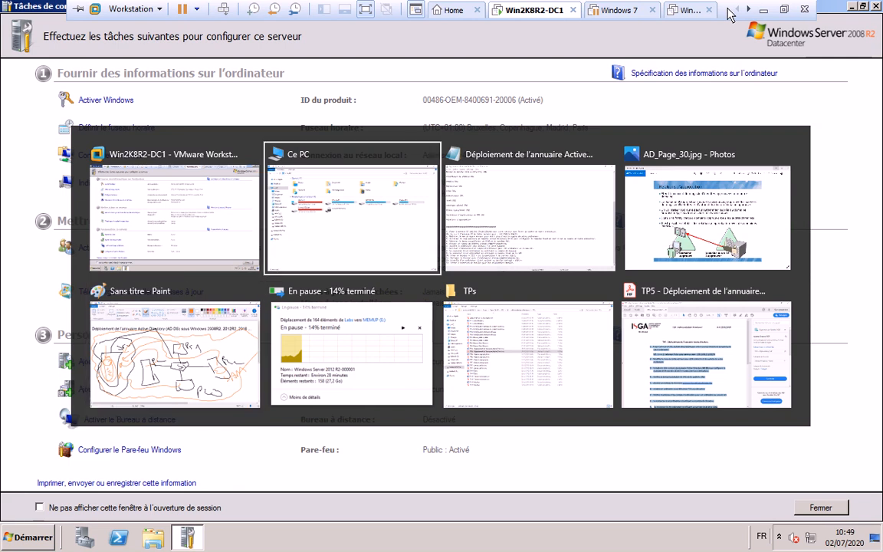
pyautogui.hotkey('alt', 'Tab')
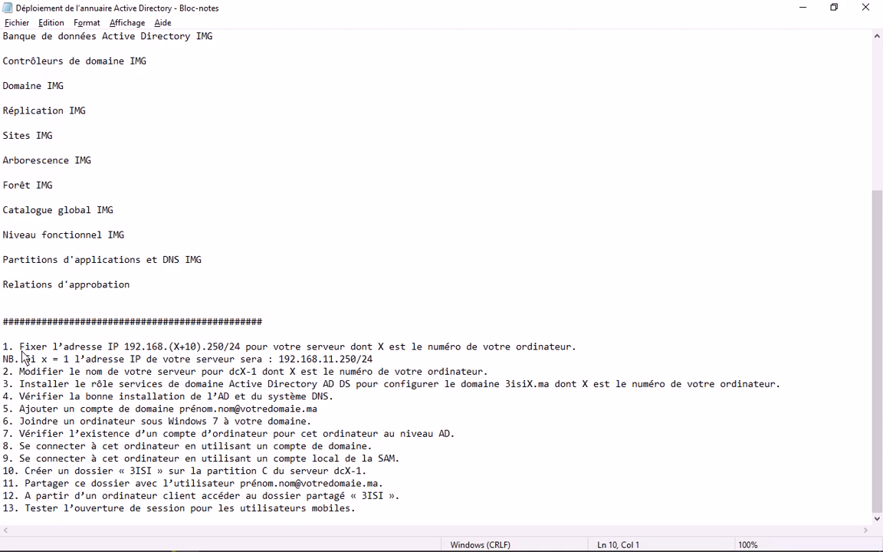
# Open the server's local area connection properties via Réseau and the network adapters list
pyautogui.moveTo(15, 346); pyautogui.dragTo(241, 348)
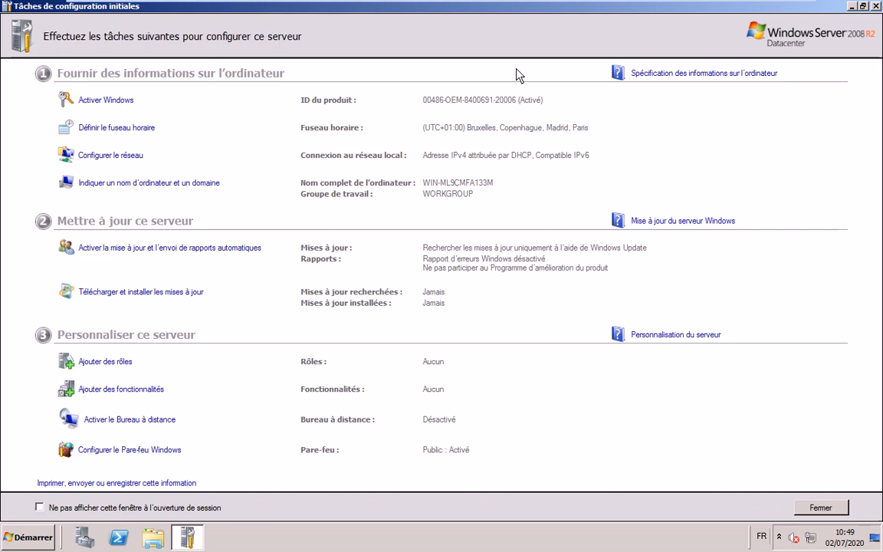
pyautogui.click(852, 7)
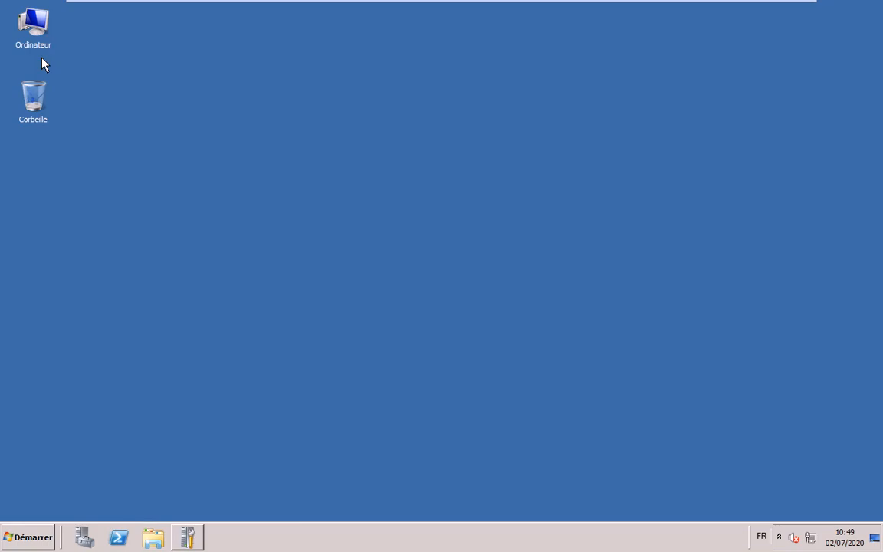
pyautogui.click(28, 537)
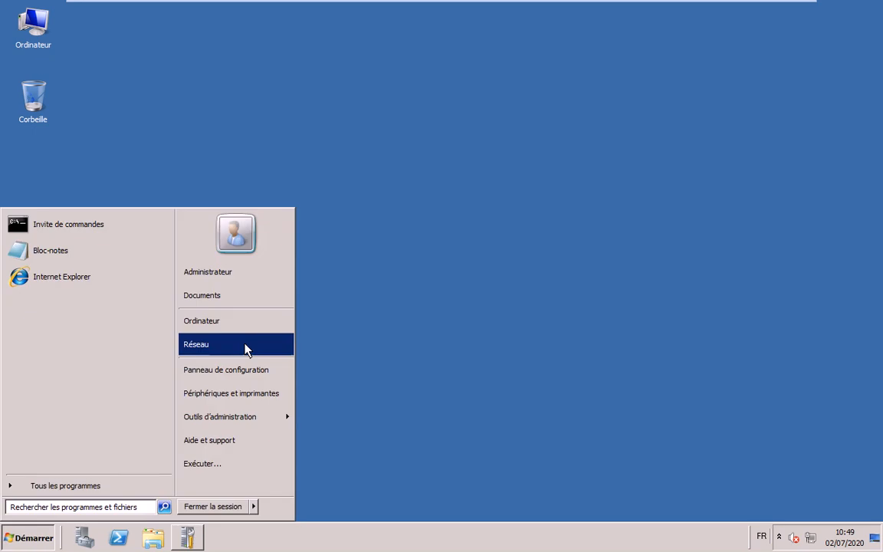
pyautogui.rightClick(244, 346)
pyautogui.click(300, 397)
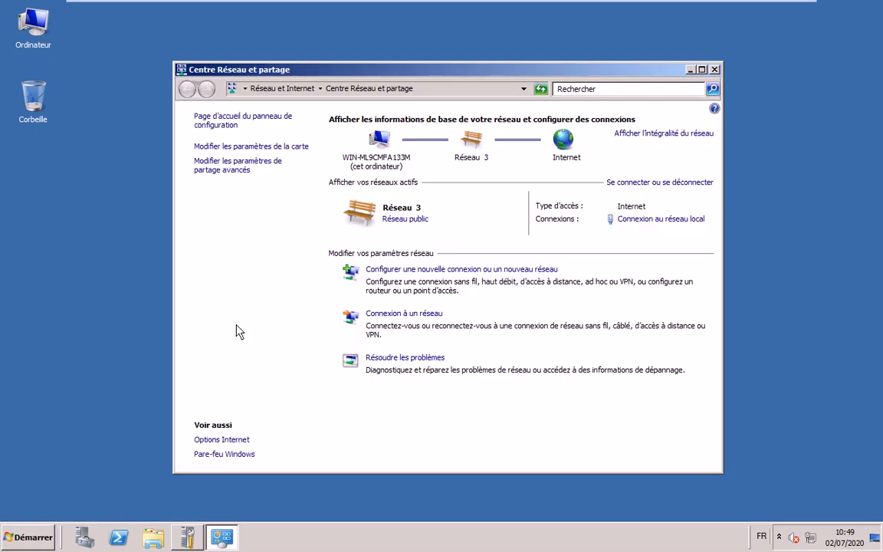
pyautogui.click(260, 145)
pyautogui.rightClick(234, 140)
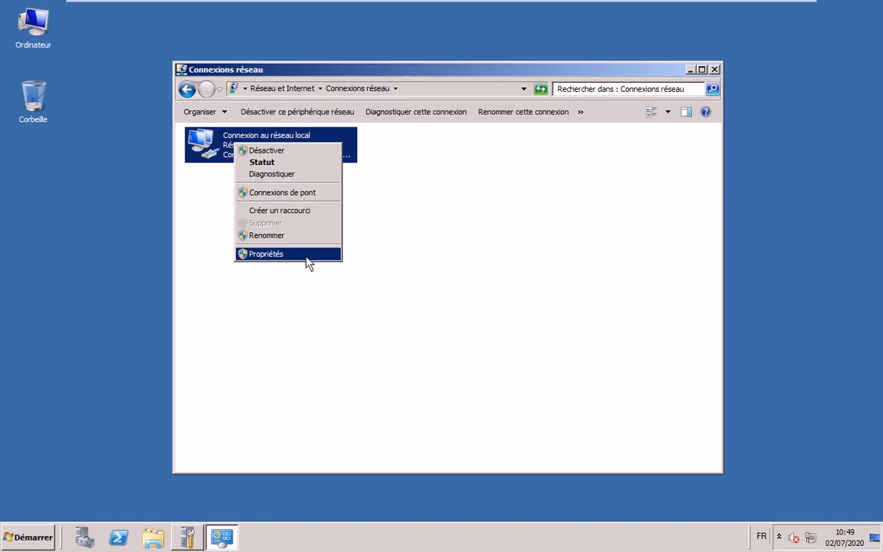
pyautogui.click(306, 254)
# Turn off IPv6 on the local area connection and open the IPv4 settings
pyautogui.click(245, 276)
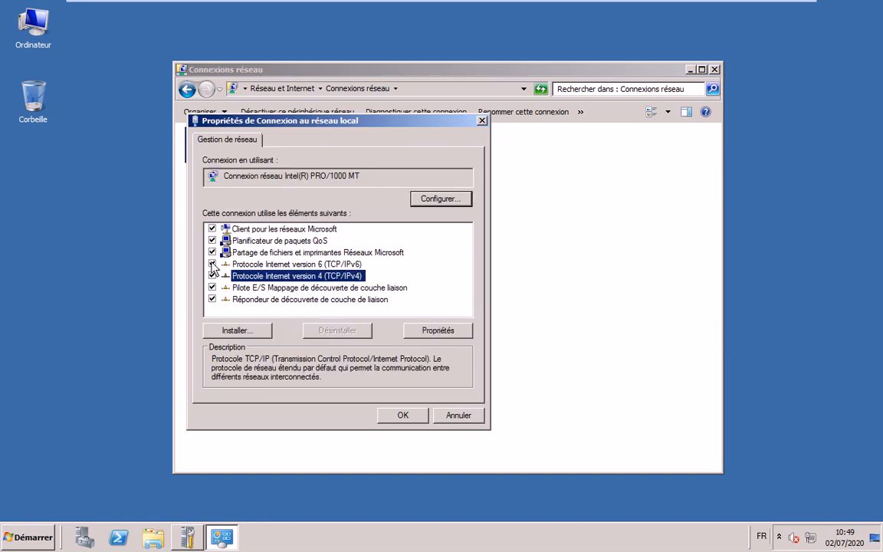
pyautogui.click(212, 264)
pyautogui.doubleClick(279, 278)
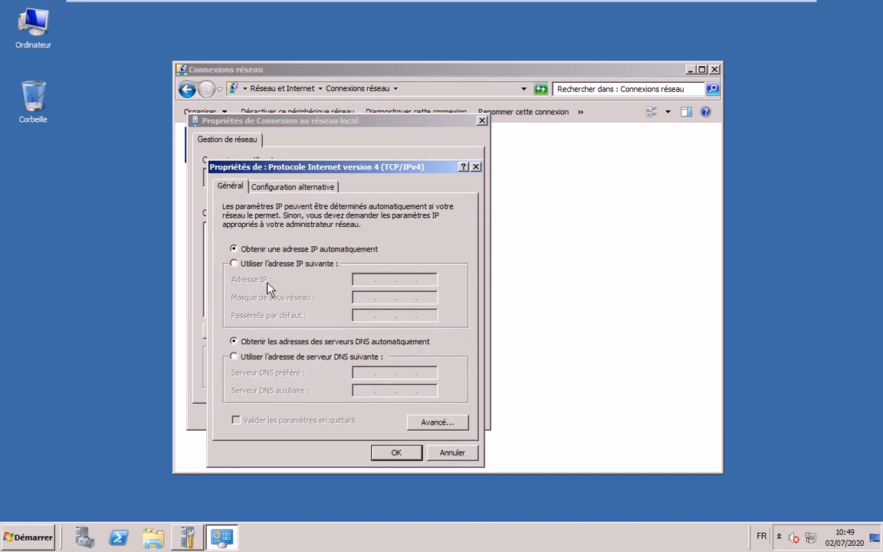
# Set static IPv4 192.168.10.250, mask 255.255.255.0, preferred DNS 192.168.10.250, and apply
pyautogui.click(268, 262)
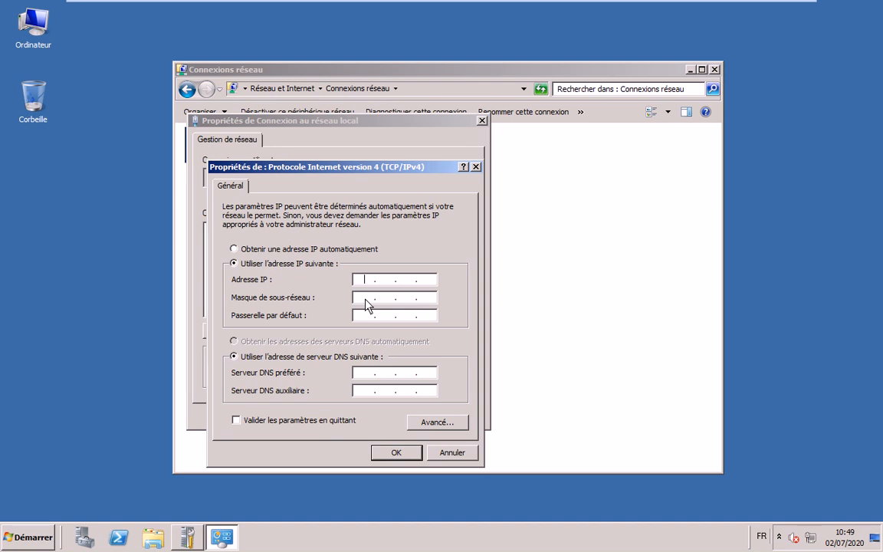
pyautogui.press('End')
pyautogui.write('192 . 168 . 10 . 250')
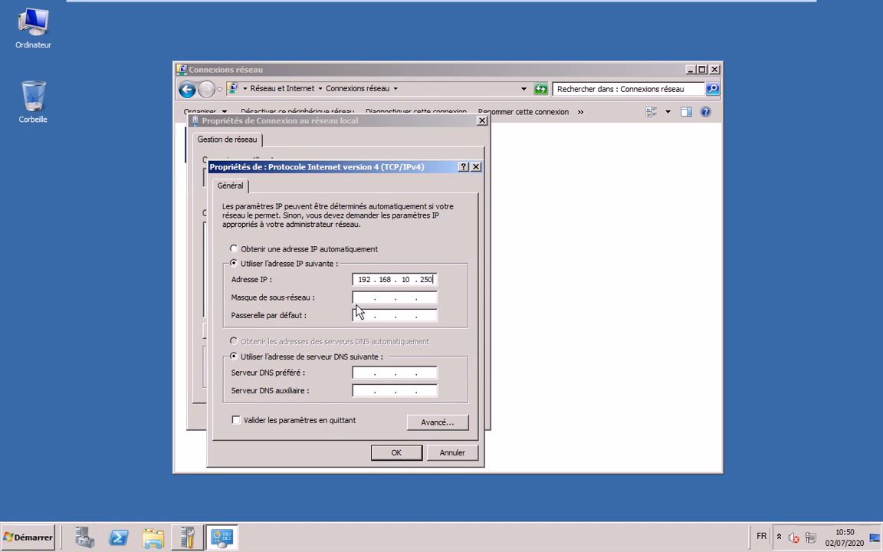
pyautogui.press('Tab')
pyautogui.press('Tab')
pyautogui.press('Tab')
pyautogui.write('192 . 168 . ')
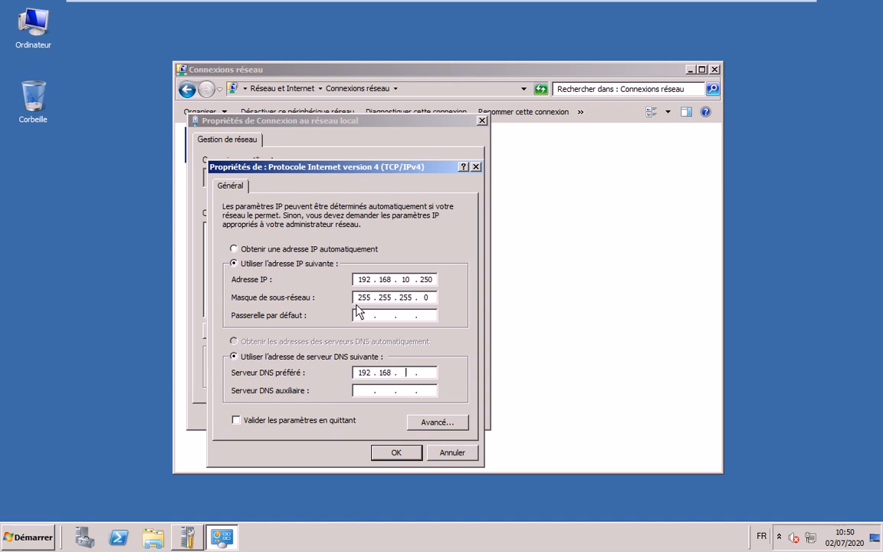
pyautogui.write('10 . 250')
pyautogui.click(388, 374)
pyautogui.moveTo(374, 374); pyautogui.dragTo(338, 406)
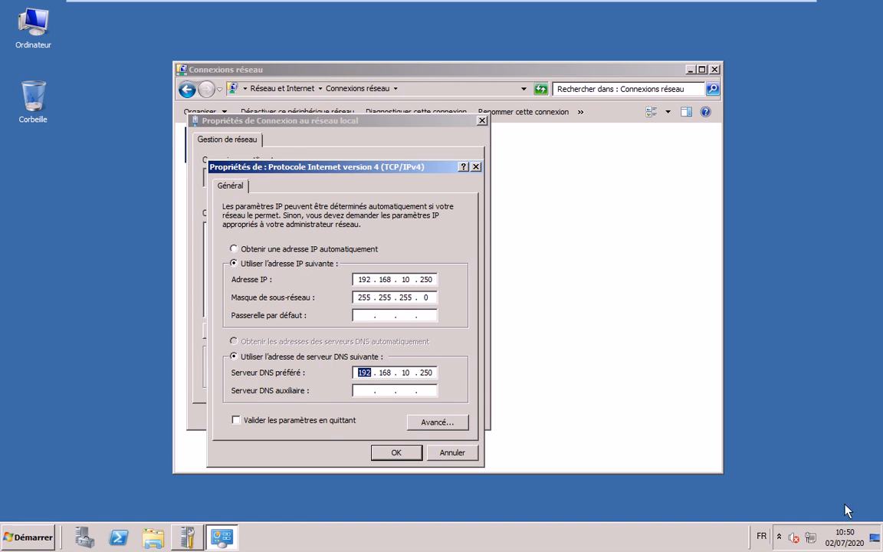
pyautogui.click(391, 457)
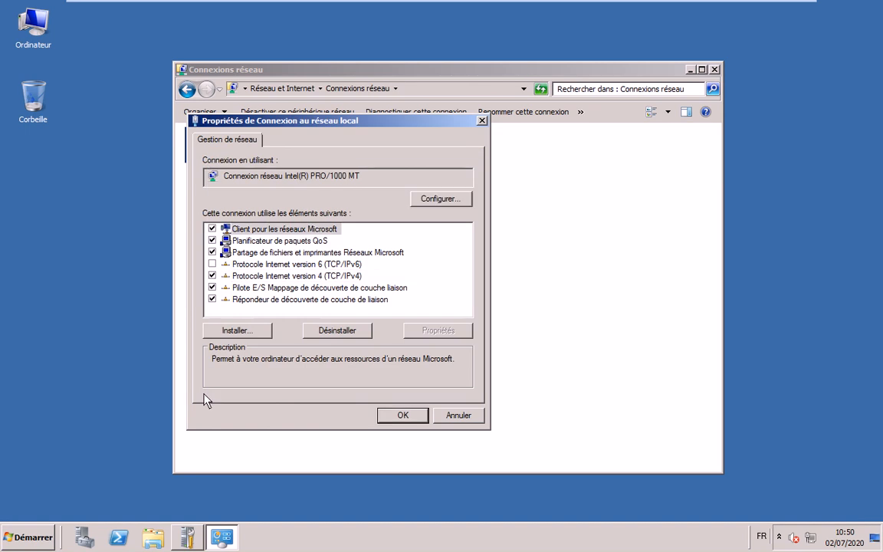
pyautogui.press('Return')
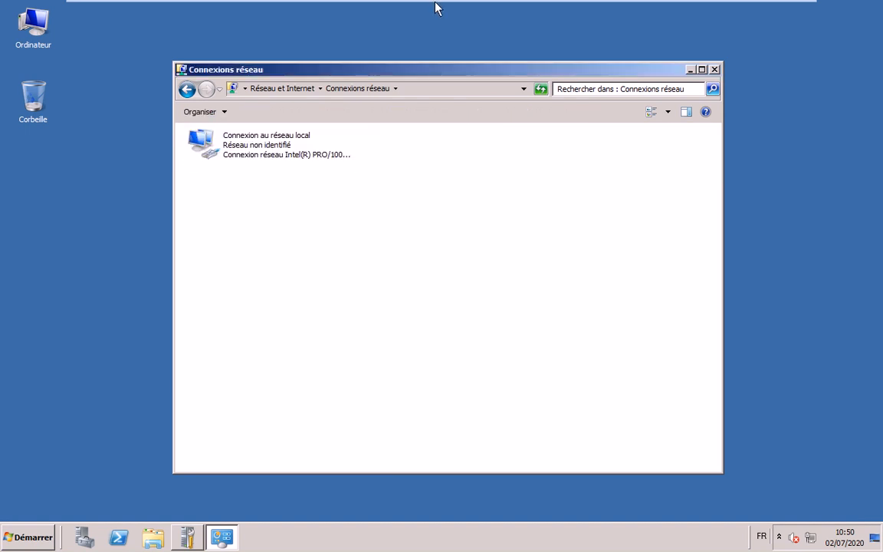
pyautogui.moveTo(546, 12)
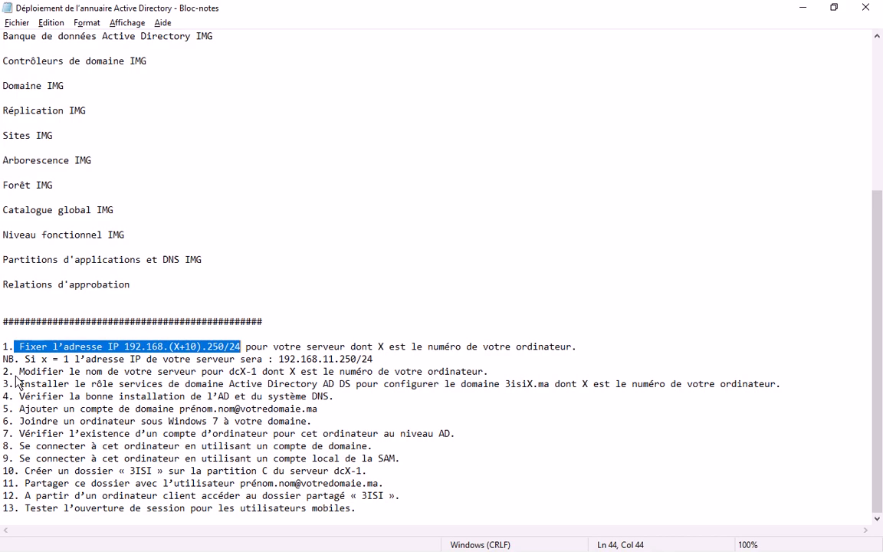
# Close the deployment notes and open Ordinateur's System properties, showing the name WIN-ML9CMFA133M
pyautogui.moveTo(8, 358); pyautogui.dragTo(434, 371)
pyautogui.hotkey('shift', 'End')
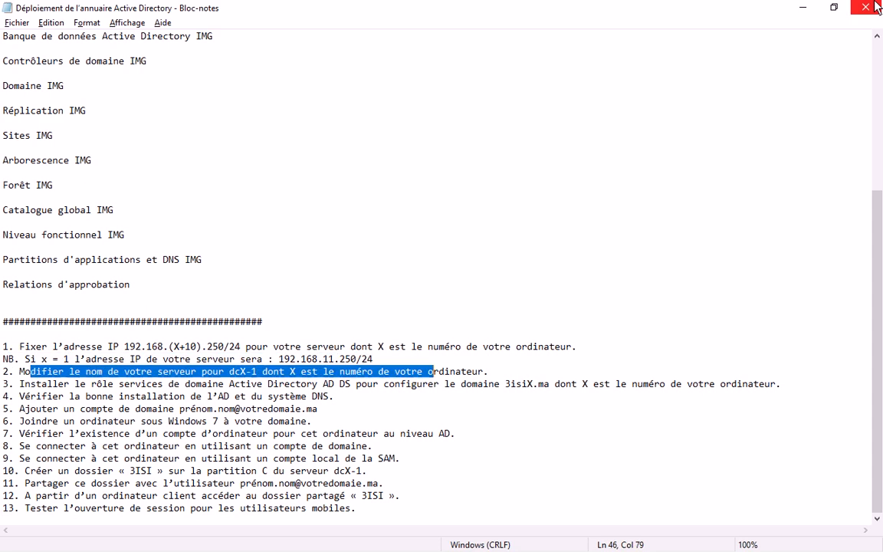
pyautogui.click(875, 7)
pyautogui.rightClick(40, 34)
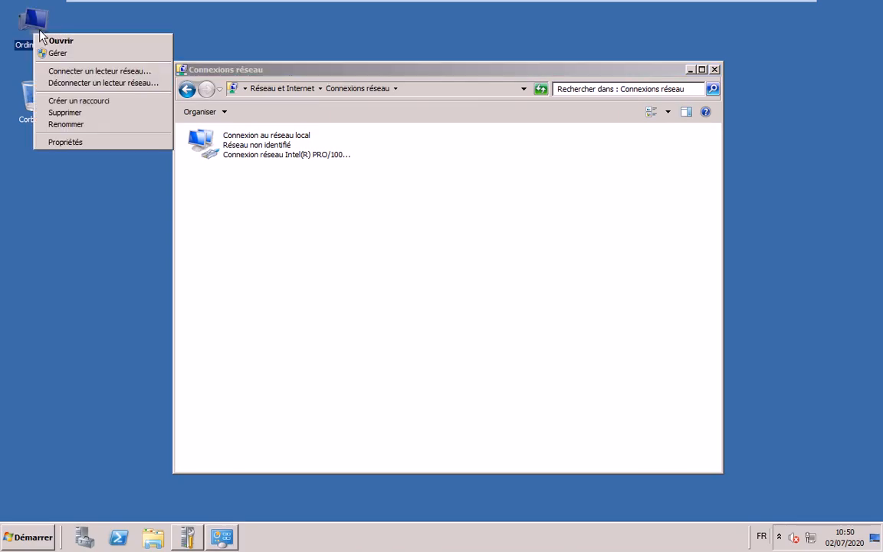
pyautogui.click(65, 142)
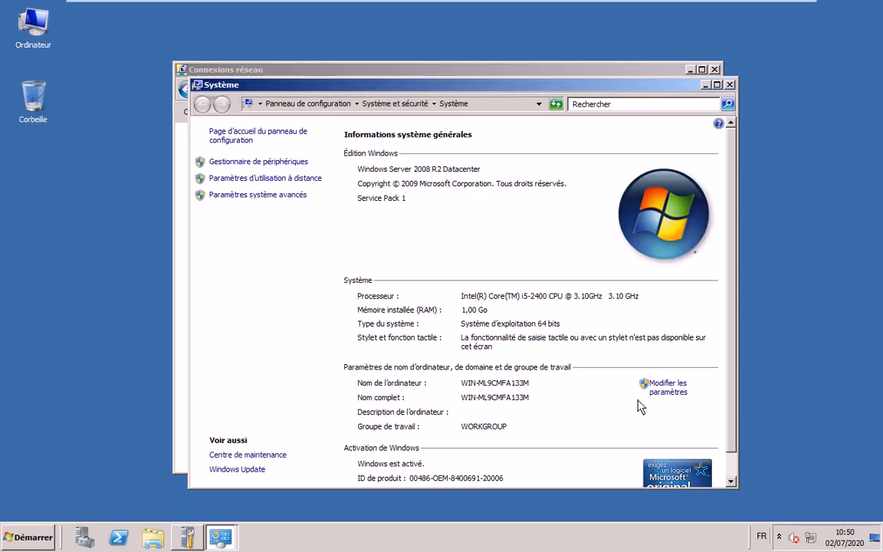
pyautogui.moveTo(190, 7)
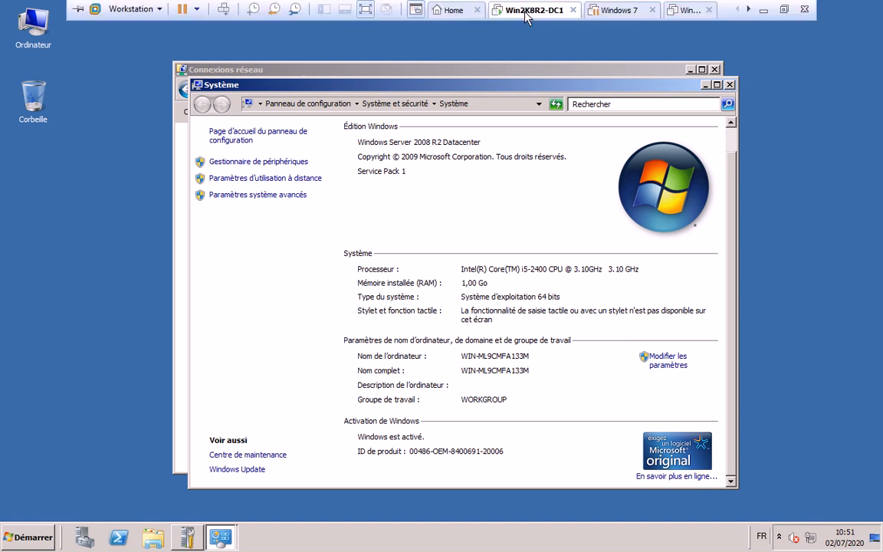
# Raise Win2K8R2-DC1's memory from 1 GB to 4096 MB in the VM settings
pyautogui.rightClick(526, 17)
pyautogui.click(566, 197)
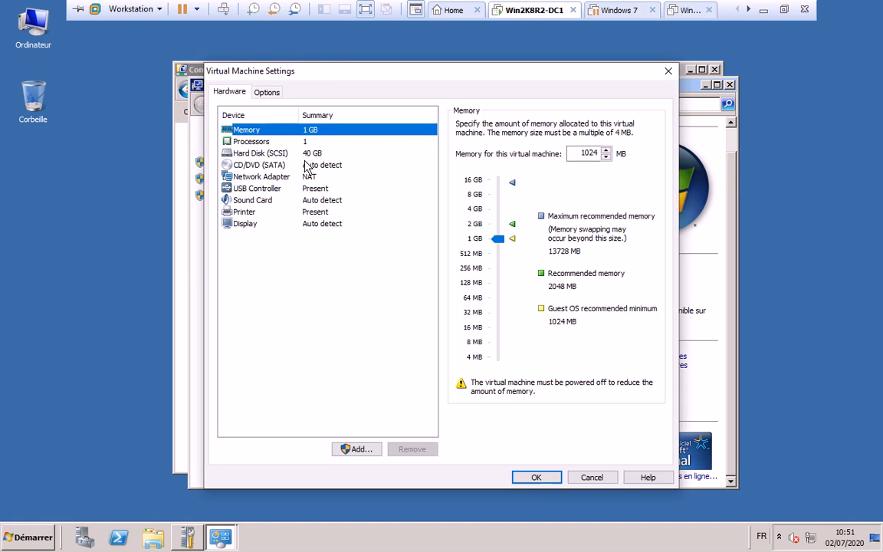
pyautogui.click(294, 142)
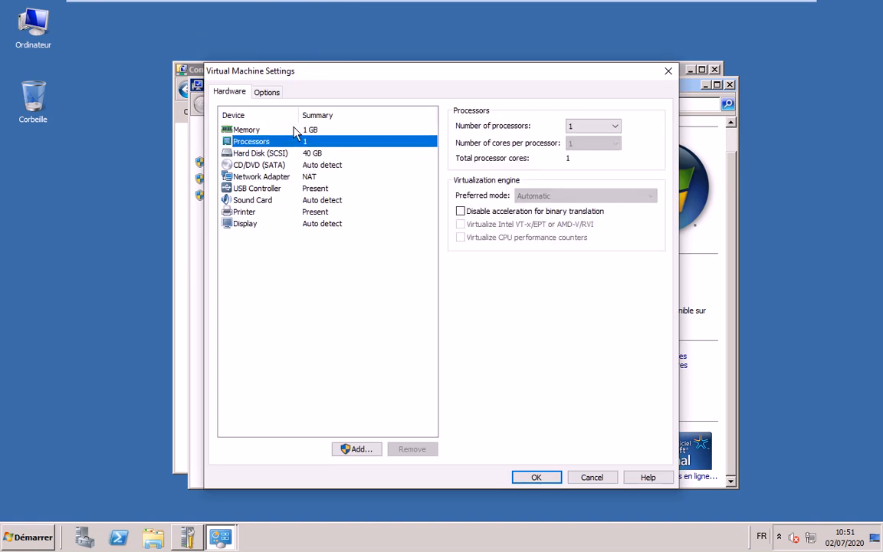
pyautogui.click(295, 130)
pyautogui.moveTo(499, 241); pyautogui.dragTo(502, 206)
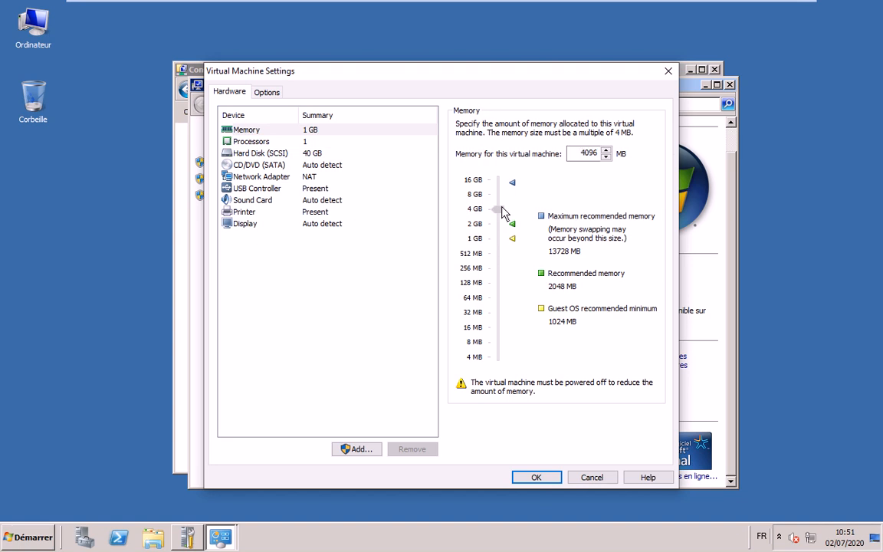
pyautogui.click(536, 477)
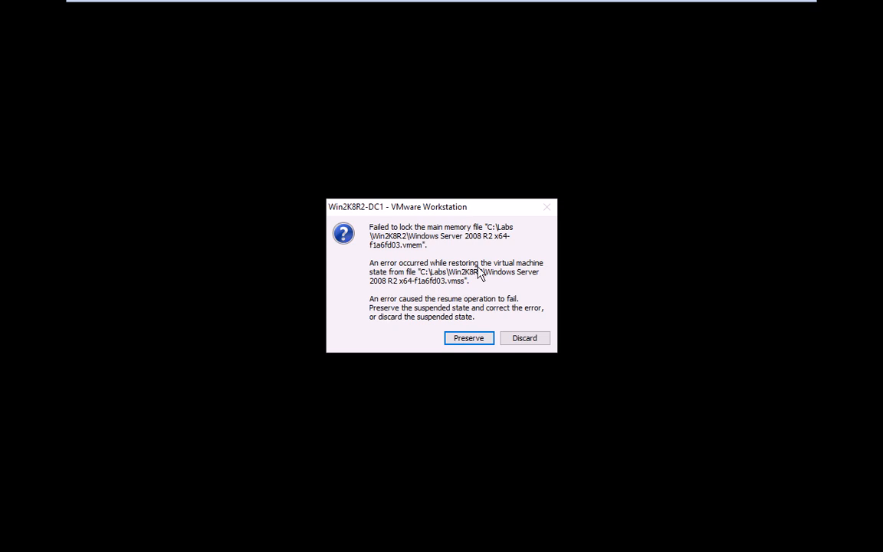
# Discard Win2K8R2-DC1's unresumable suspended state and boot it fresh with 4 GB
pyautogui.click(480, 338)
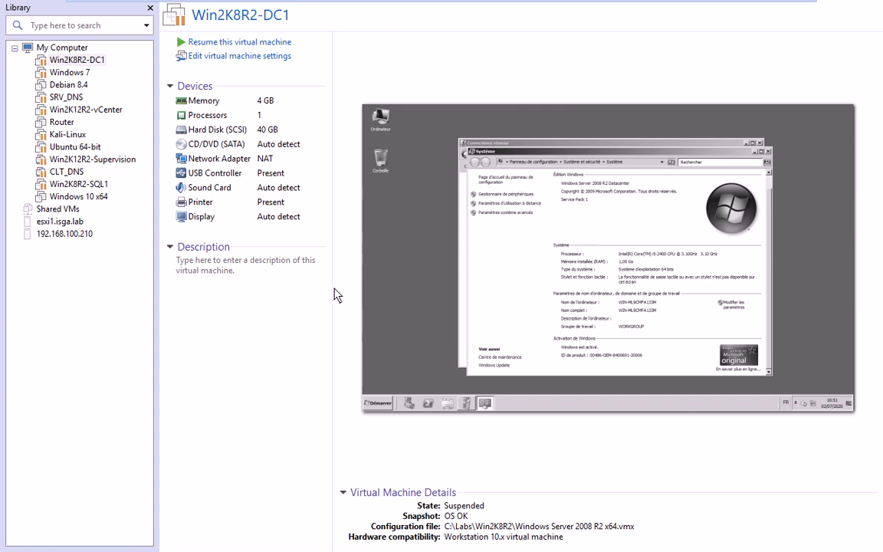
pyautogui.click(258, 45)
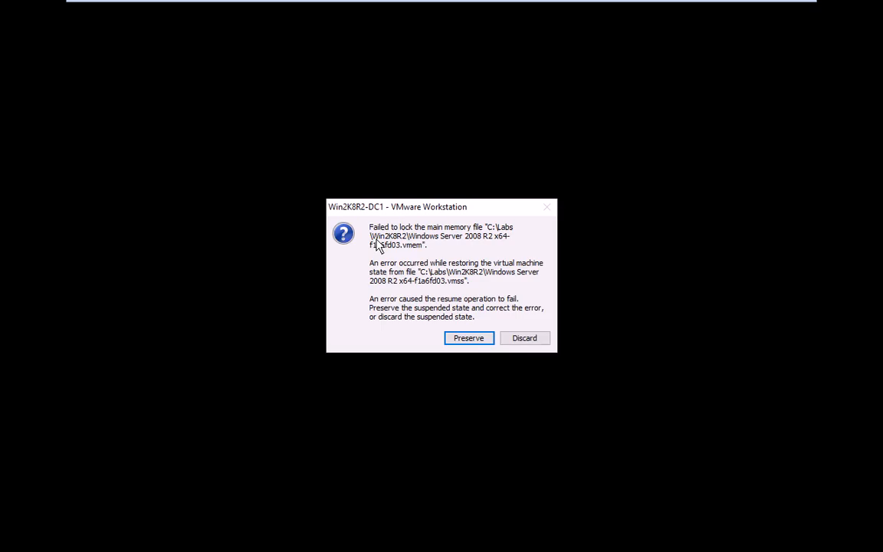
pyautogui.click(463, 337)
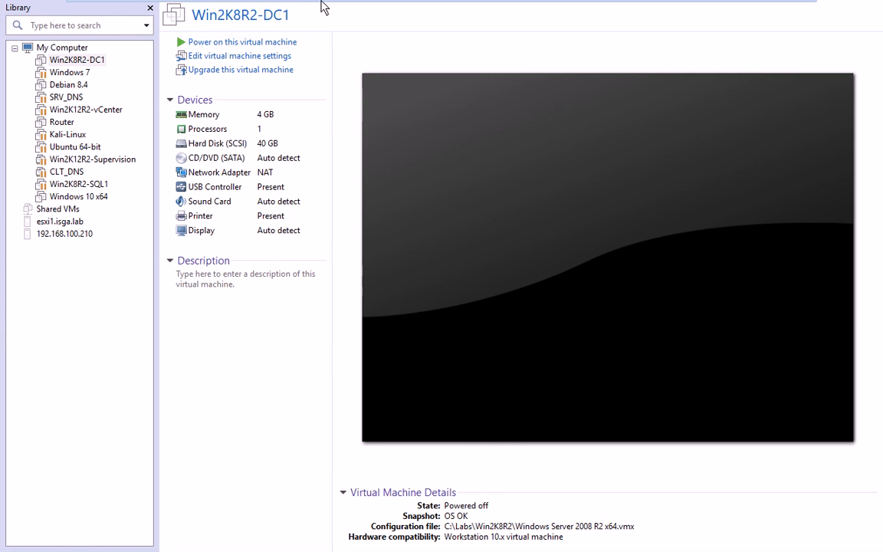
pyautogui.click(272, 44)
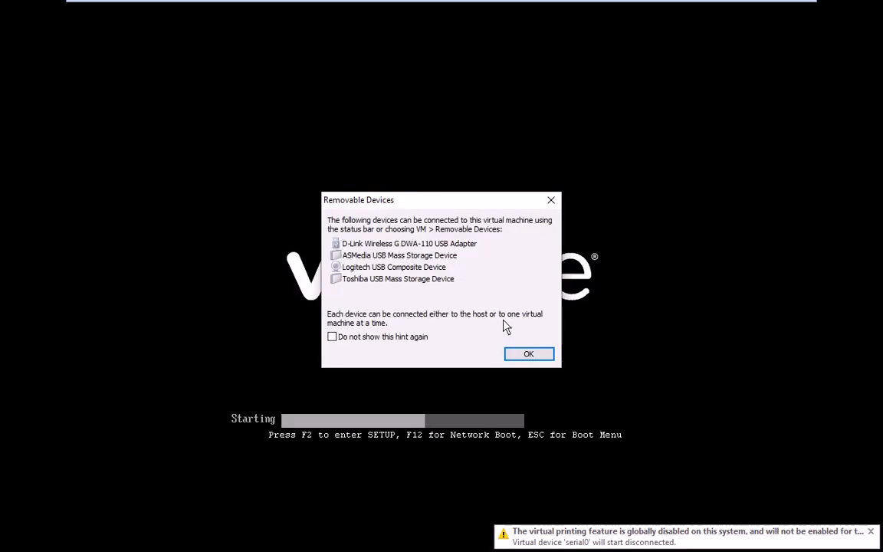
# Boot Win2K8R2-DC1 with Démarrer Windows normalement and bring up the Administrateur logon prompt
pyautogui.click(528, 354)
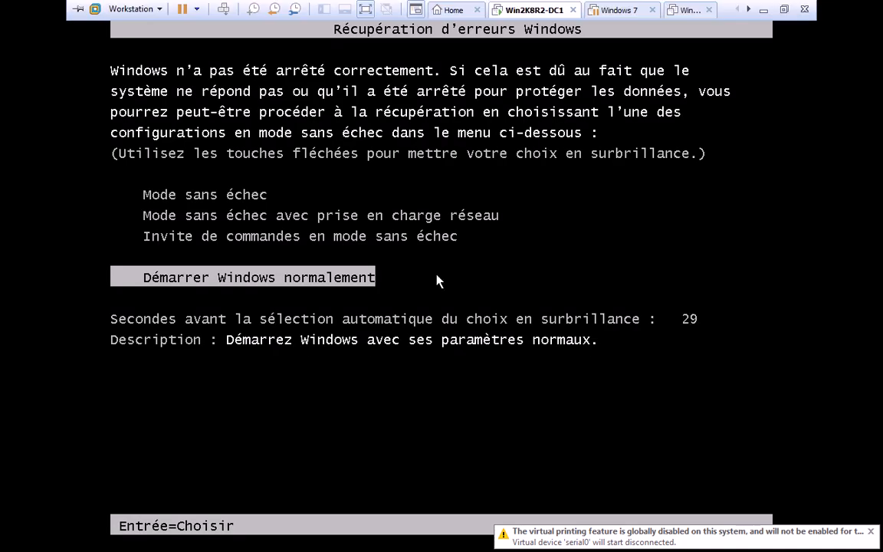
pyautogui.press('Return')
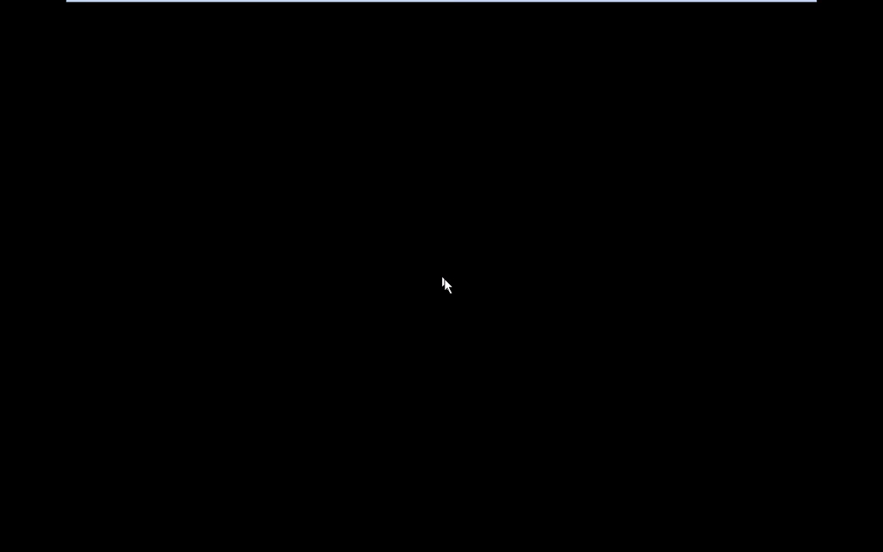
pyautogui.moveTo(448, 2)
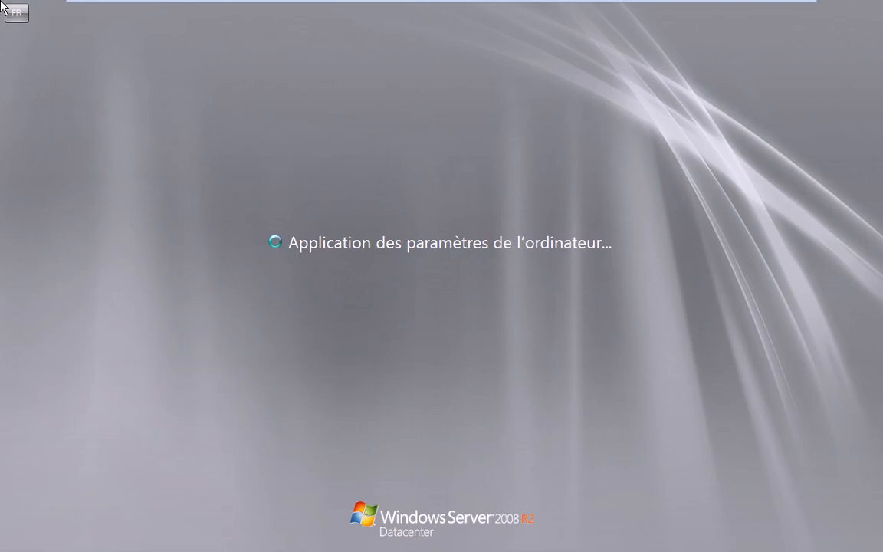
pyautogui.moveTo(535, 6)
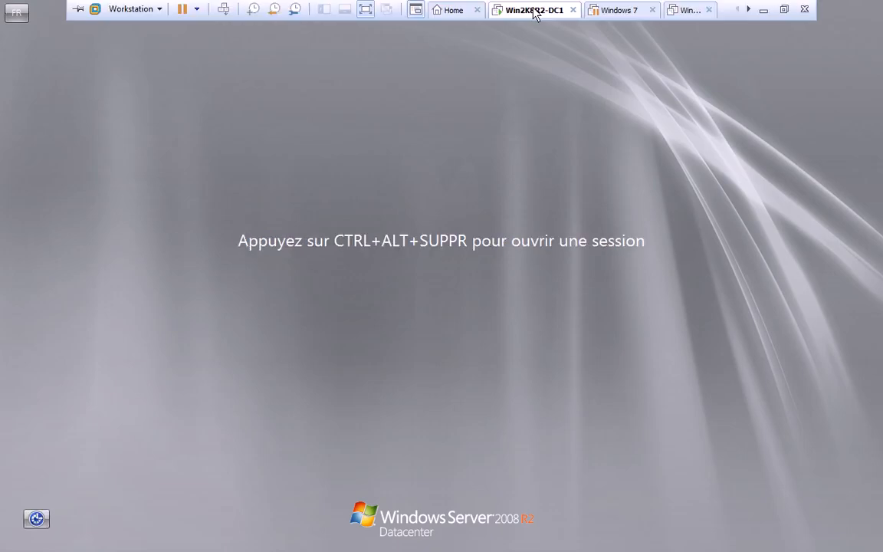
pyautogui.click(224, 9)
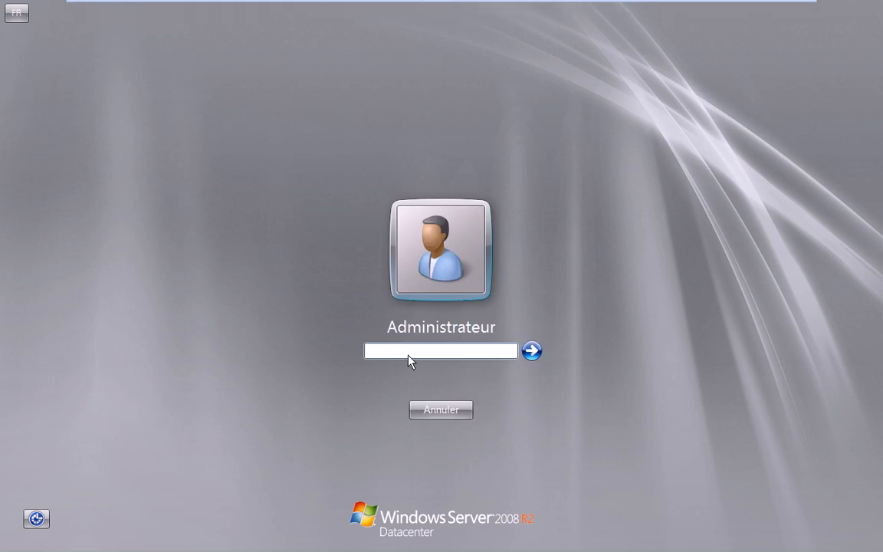
# Try the Administrateur password twice, dismissing the incorrect-password errors each time
pyautogui.write('•••')
pyautogui.press('Return')
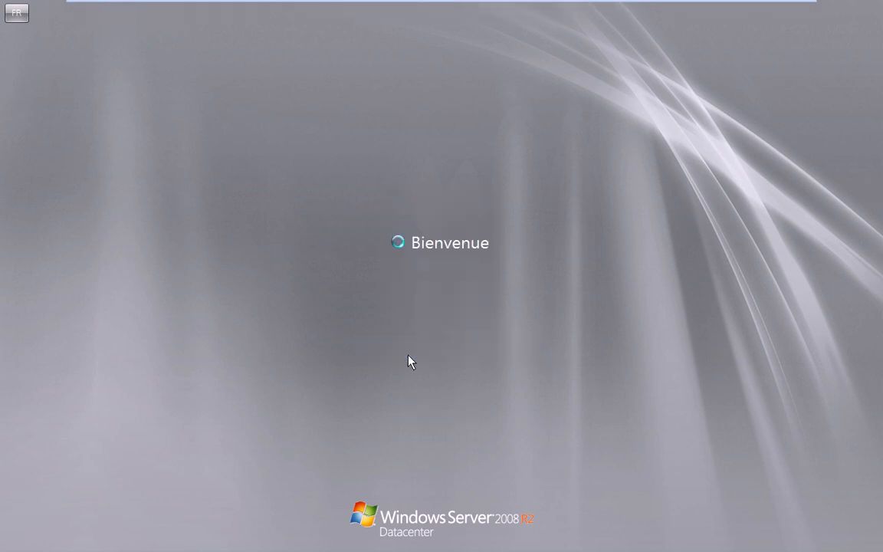
pyautogui.press('Return')
pyautogui.write('•')
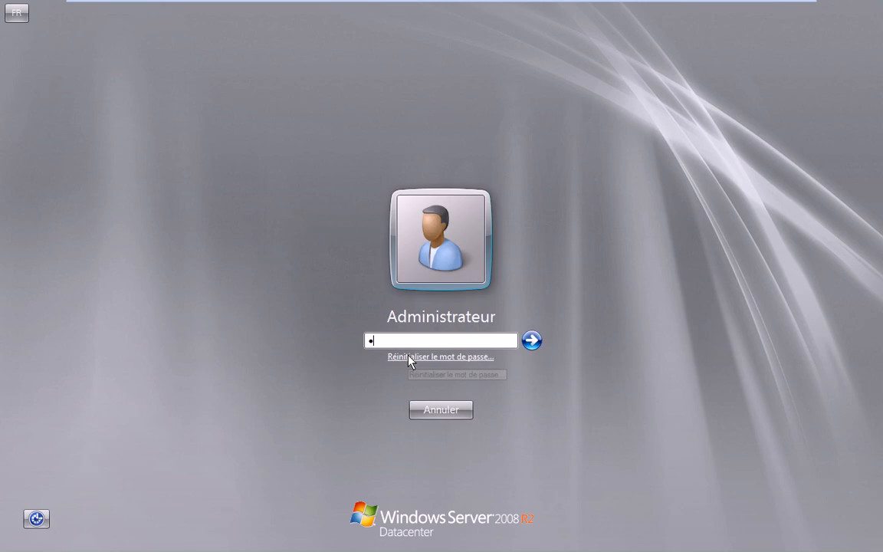
pyautogui.write('••••••••')
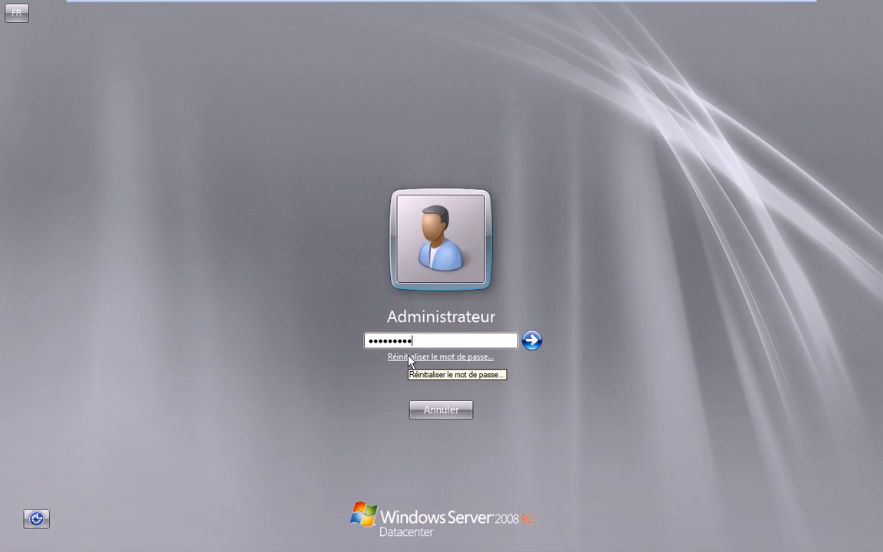
pyautogui.press('Return')
pyautogui.press('Return')
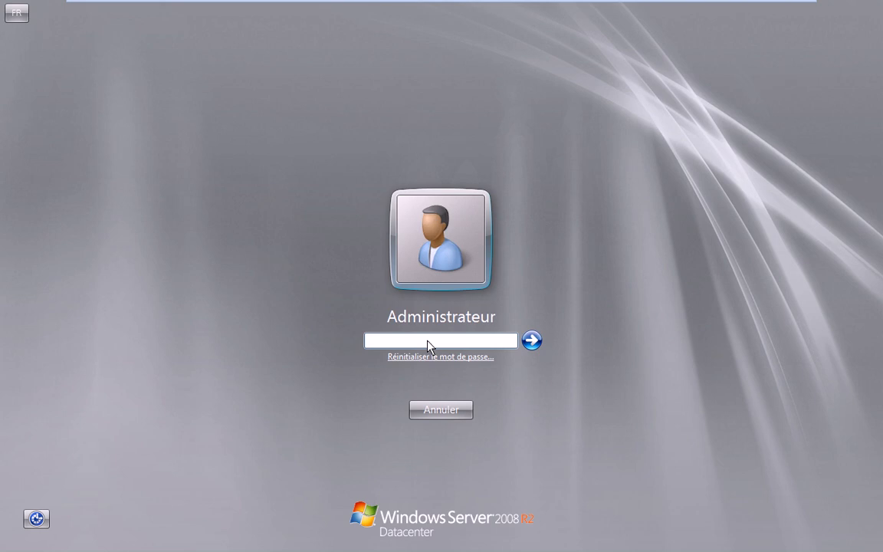
# Enter the Administrateur password to reach the desktop, then open the Win2K8R2-DC1 tab's context menu
pyautogui.write('•••••')
pyautogui.press('Return')
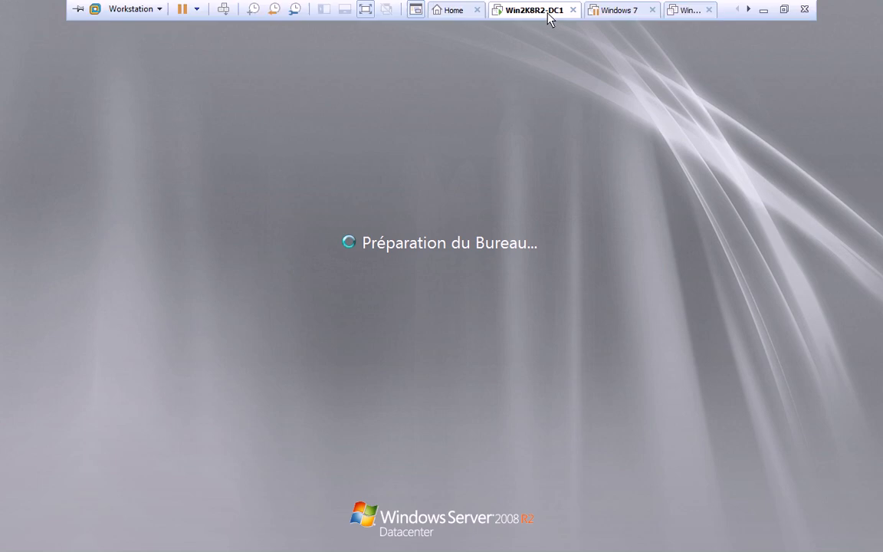
pyautogui.rightClick(548, 16)
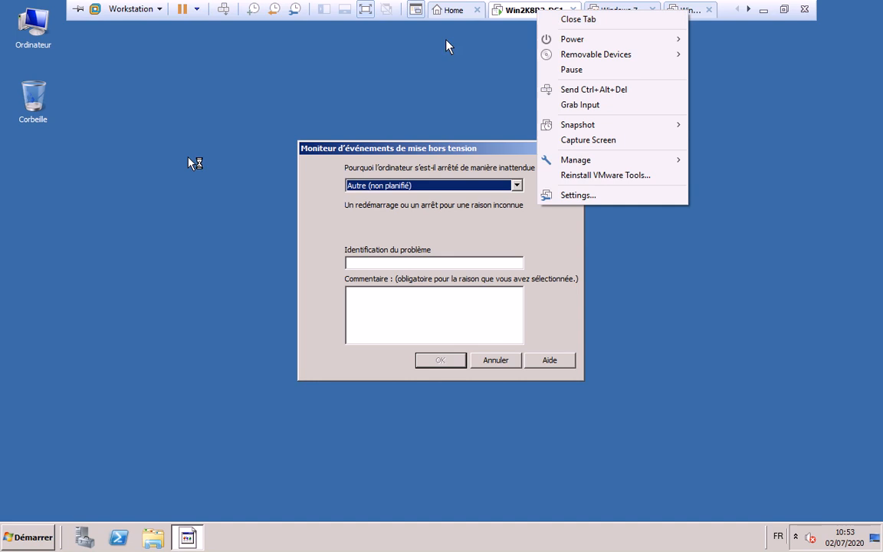
# Close the tab menu and confirm the unexpected-shutdown dialog with the comment 'kk'
pyautogui.click(412, 308)
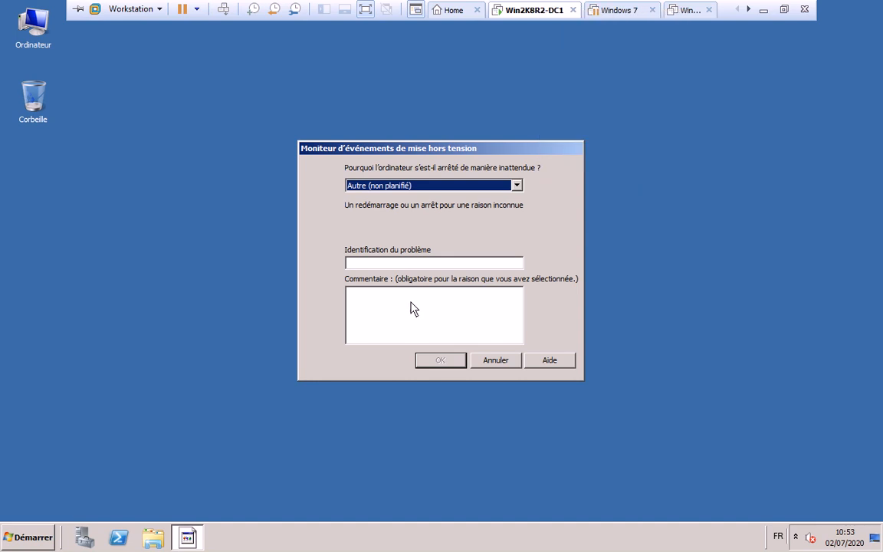
pyautogui.click(419, 309)
pyautogui.write('kk')
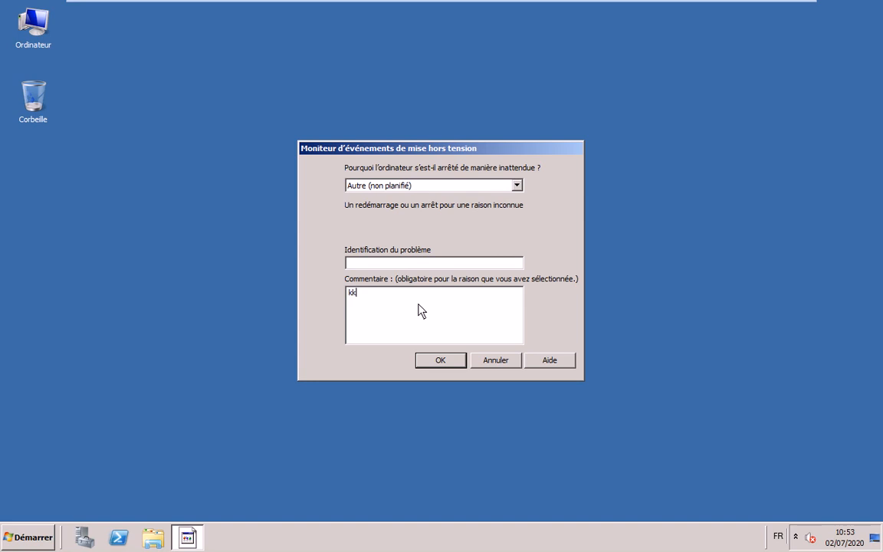
pyautogui.press('Return')
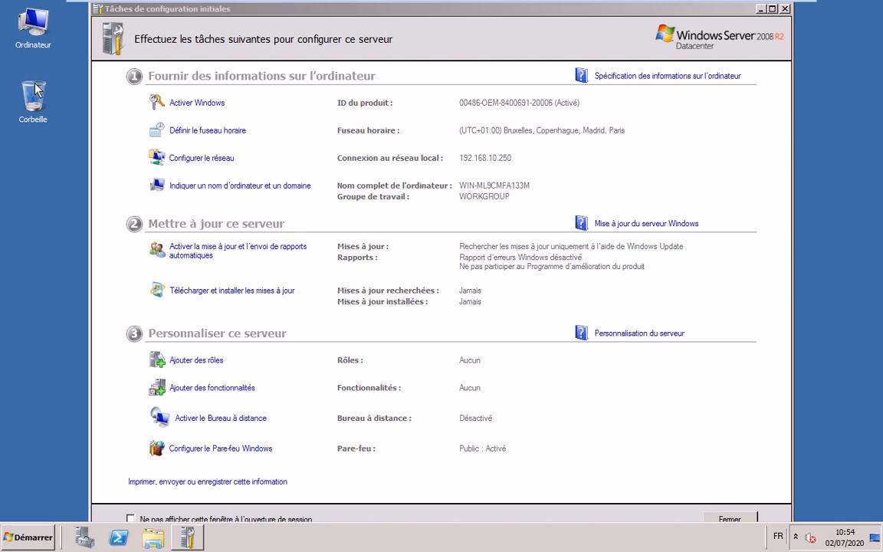
# Open System properties with Win+Pause and reach the computer name settings for WIN-ML9CMFA133M
pyautogui.click(46, 26)
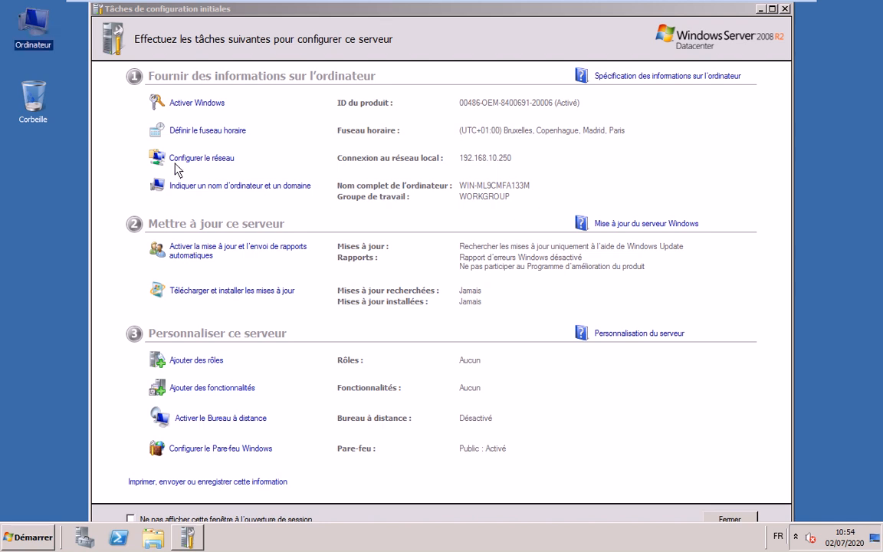
pyautogui.click(4, 60)
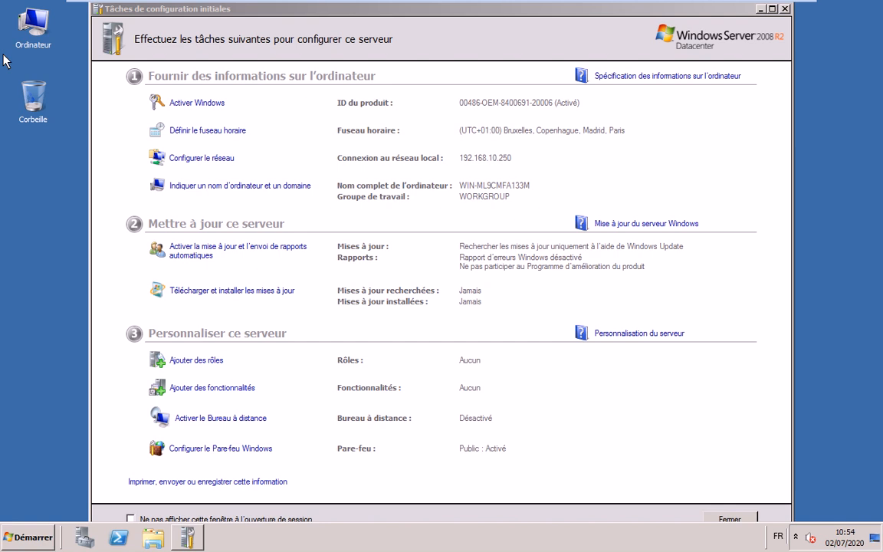
pyautogui.press('super+Pause')
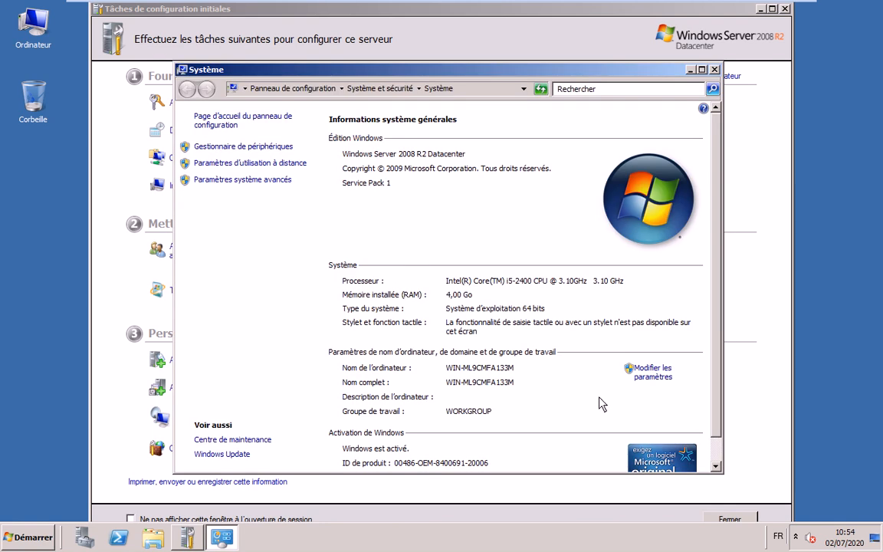
pyautogui.click(650, 369)
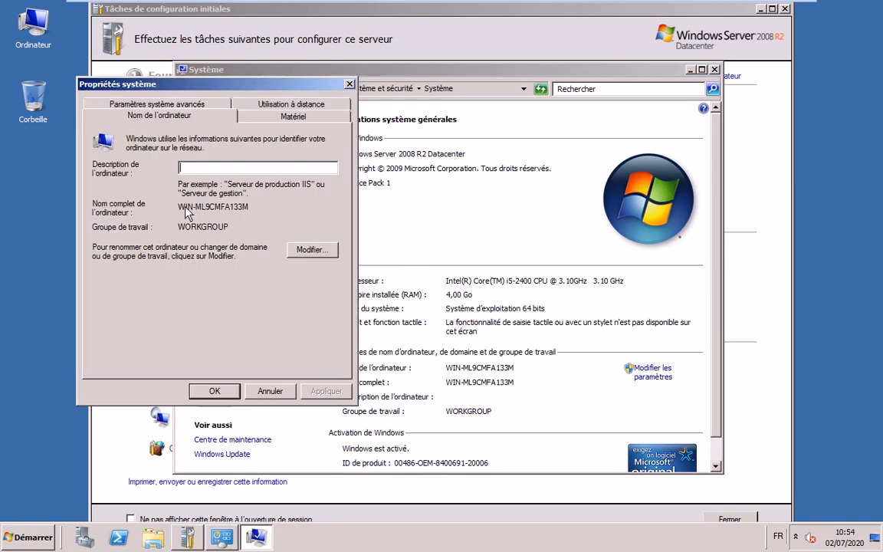
pyautogui.click(314, 252)
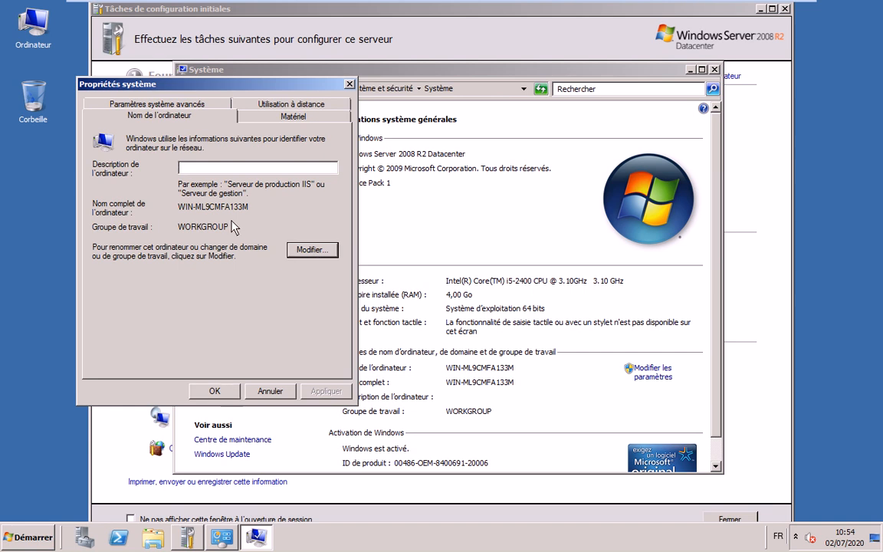
# Rename the computer to DC1 and restart the server now to apply it
pyautogui.click(313, 250)
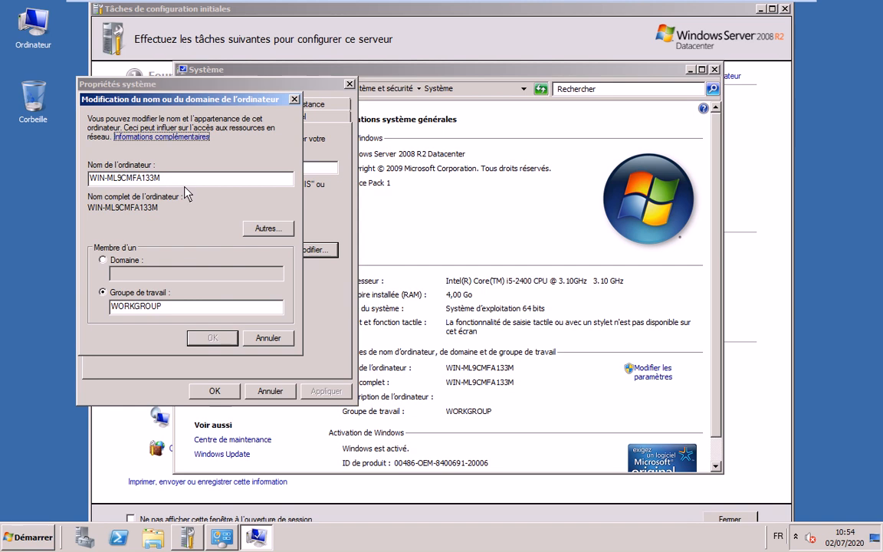
pyautogui.write('DC')
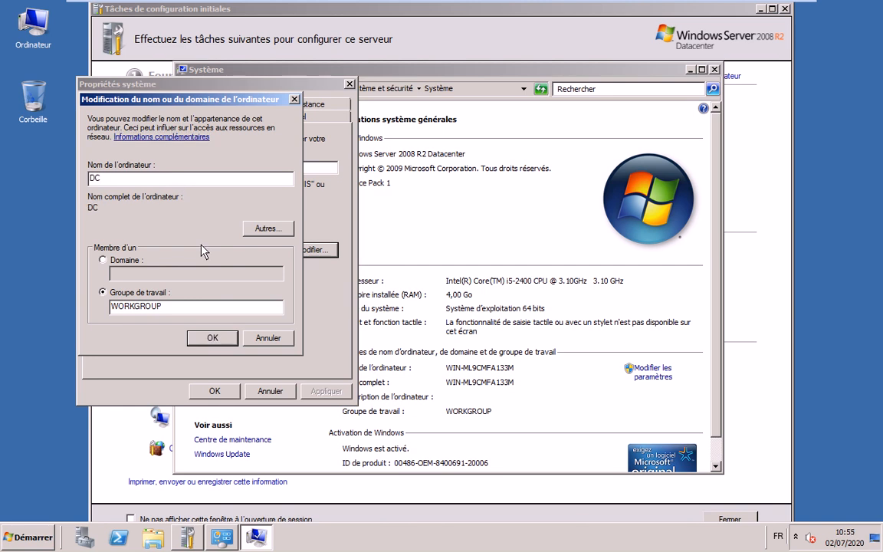
pyautogui.write('1')
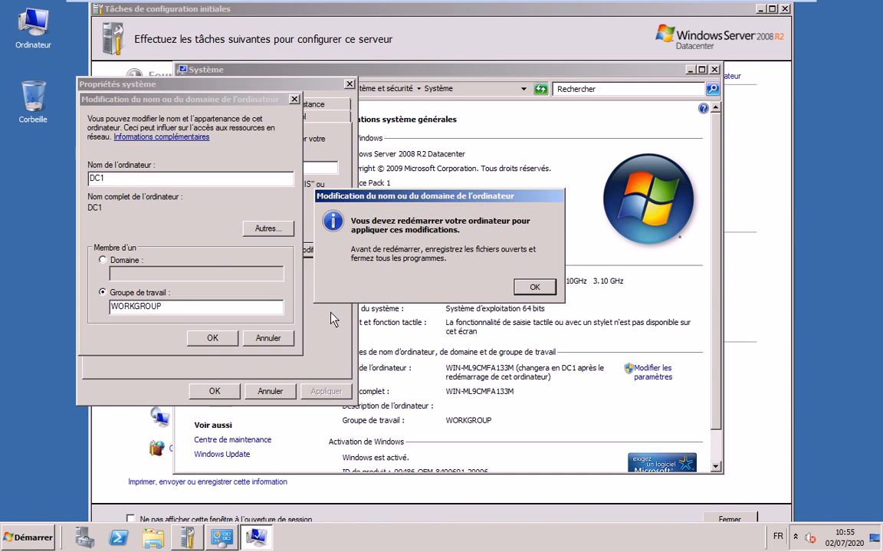
pyautogui.click(529, 290)
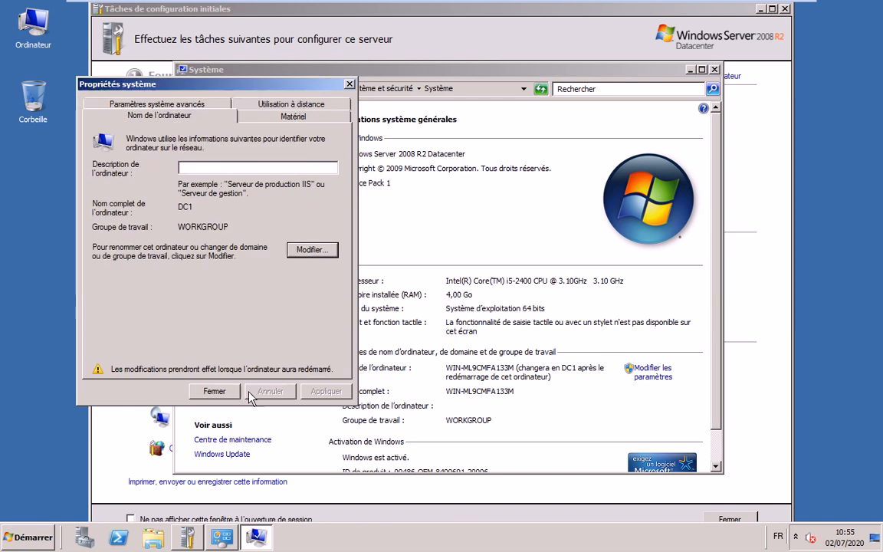
pyautogui.click(222, 389)
pyautogui.click(337, 291)
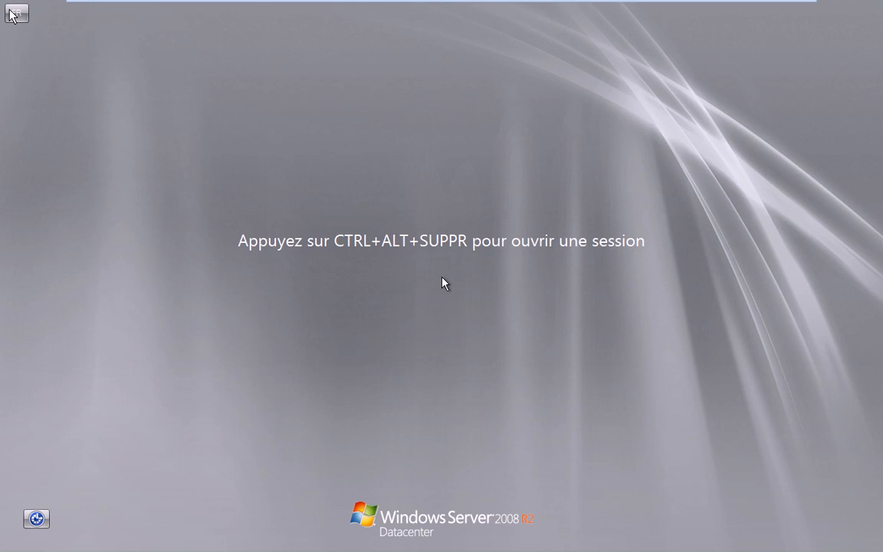
# Sign in to DC1 as Administrateur via Ctrl+Alt+Del, then minimize VMware to the host desktop
pyautogui.moveTo(171, 2)
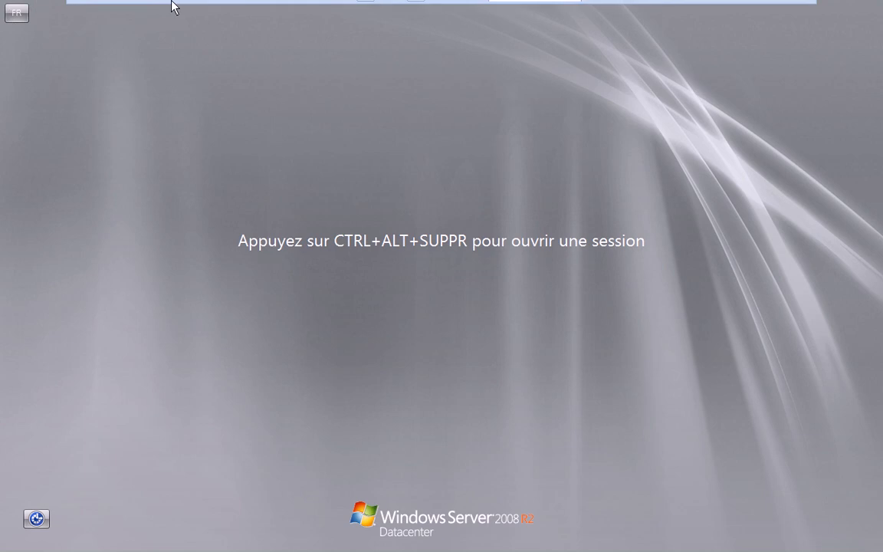
pyautogui.click(224, 10)
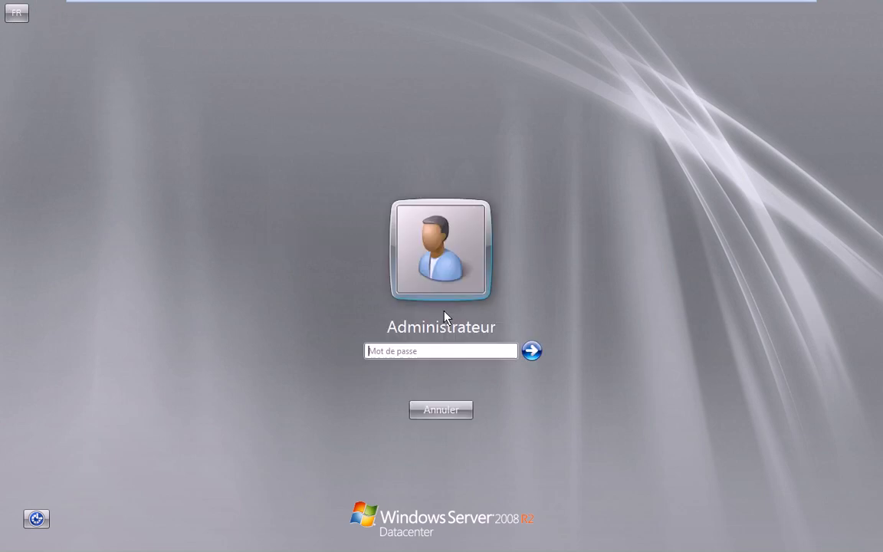
pyautogui.click(428, 353)
pyautogui.write('••••••••')
pyautogui.press('Return')
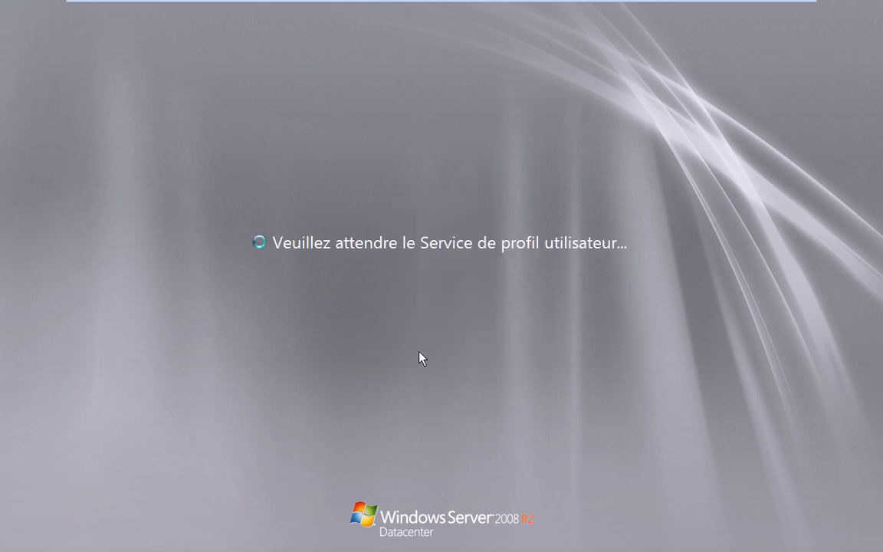
pyautogui.moveTo(740, 17)
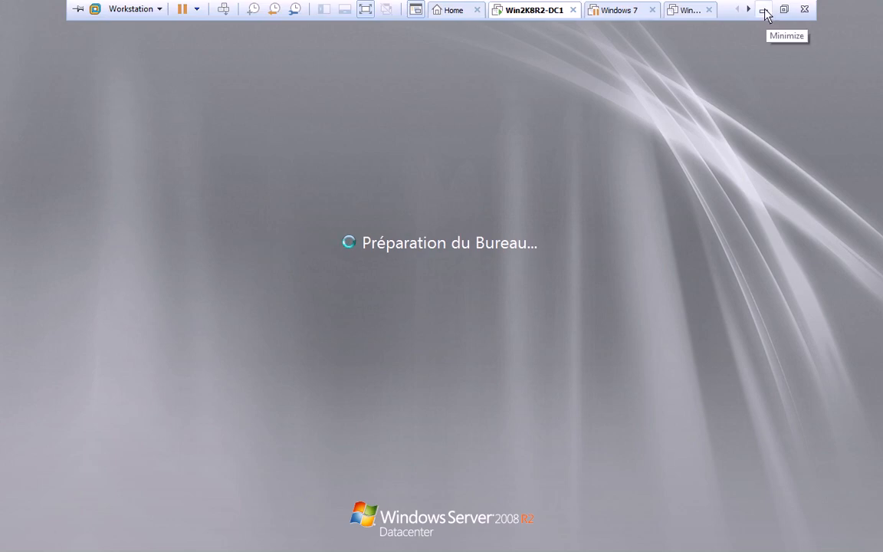
pyautogui.click(763, 10)
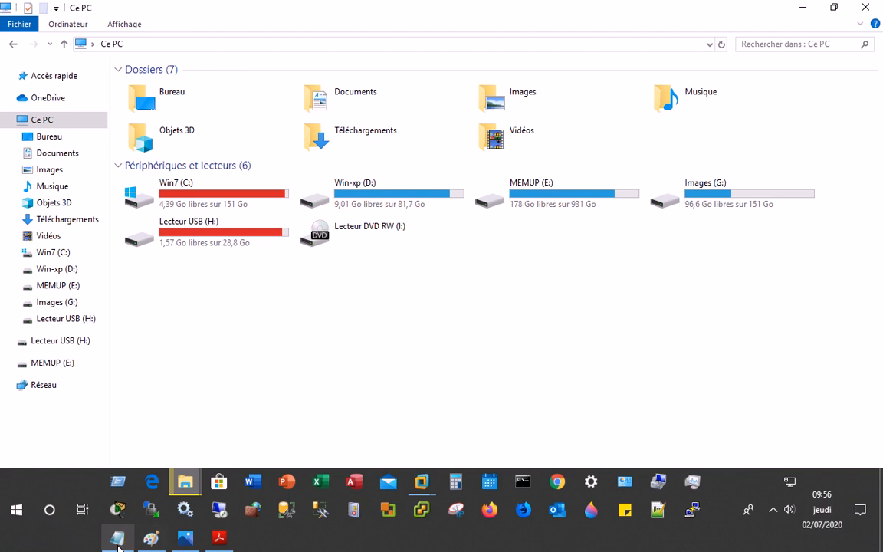
# Review step 3 of the Notepad lab notes on installing AD DS, then return to the VM
pyautogui.click(118, 541)
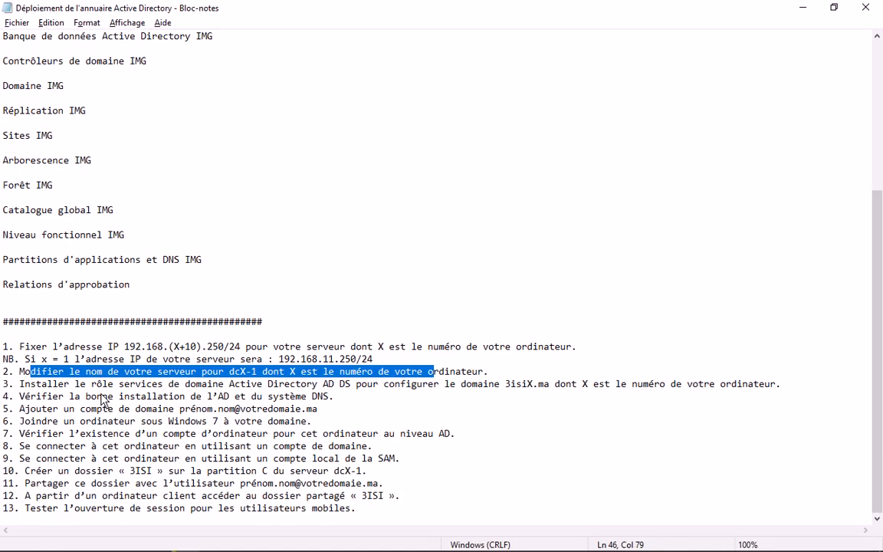
pyautogui.moveTo(98, 383); pyautogui.dragTo(787, 386)
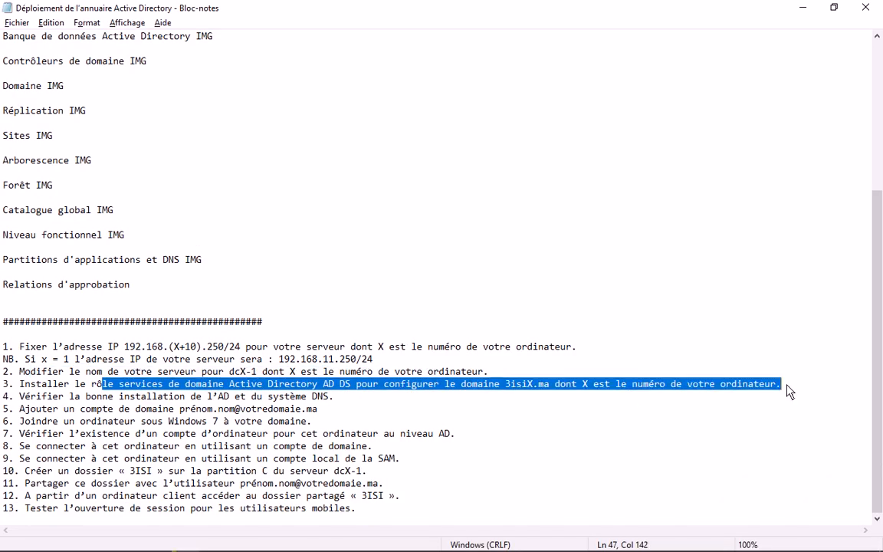
pyautogui.click(533, 384)
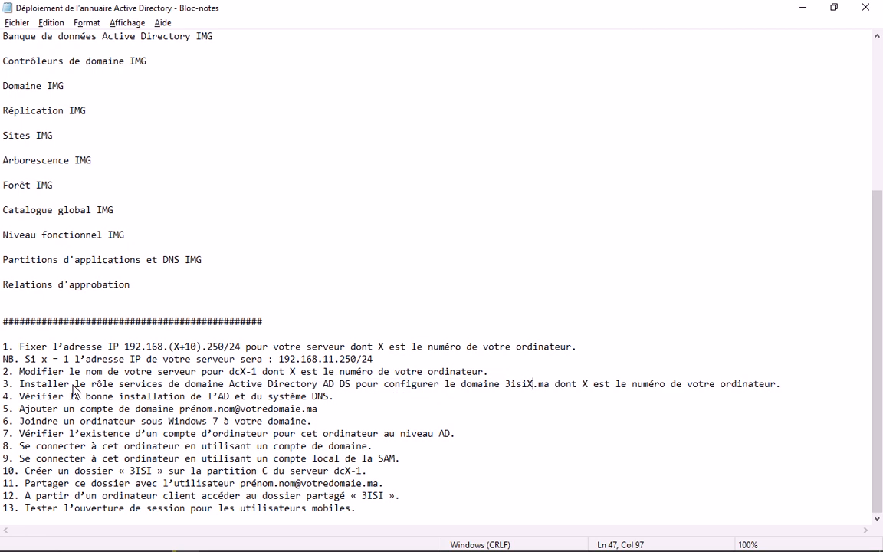
pyautogui.click(803, 9)
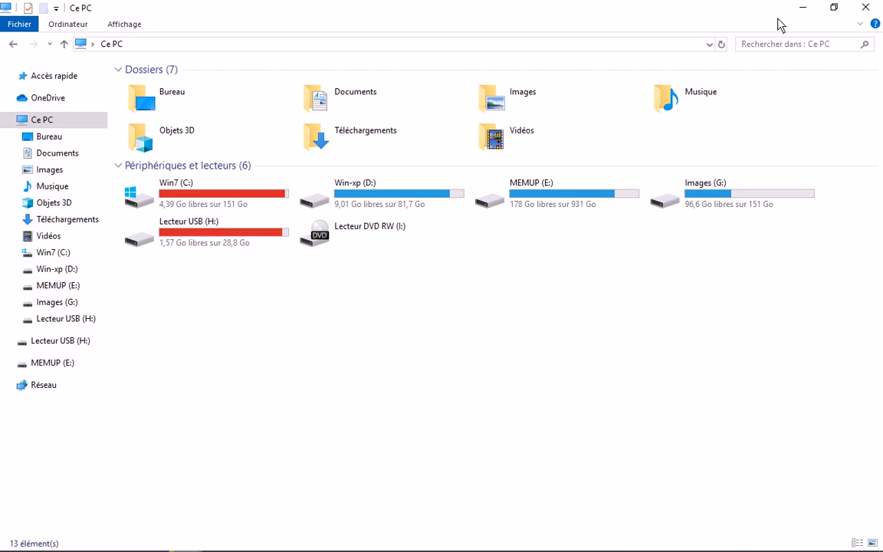
pyautogui.hotkey('alt', 'Tab')
pyautogui.hotkey('alt', 'Tab')
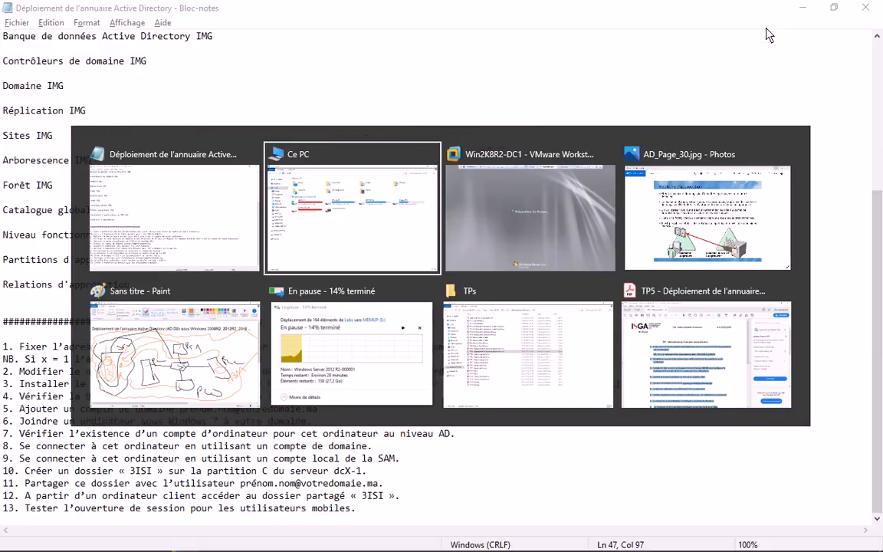
pyautogui.hotkey('alt', 'Tab')
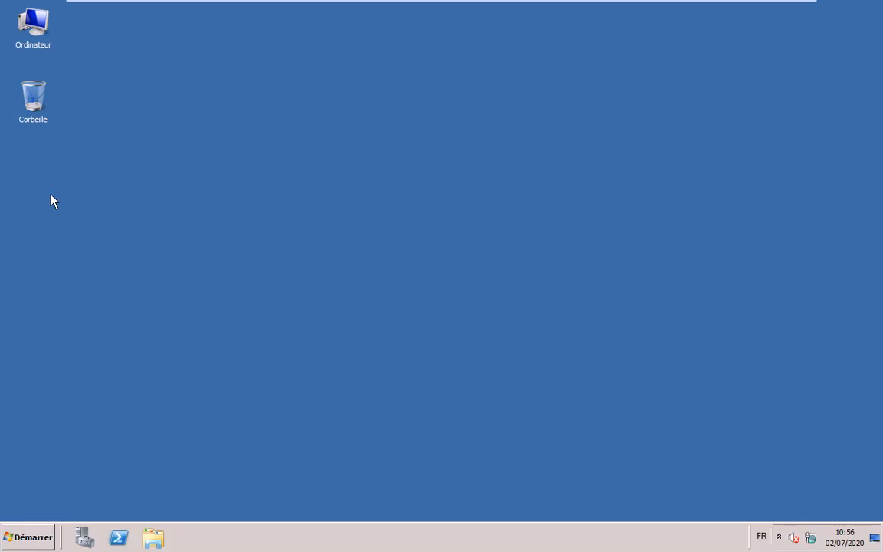
# Run dcpromo from the Run box to start the AD DS installation
pyautogui.click(49, 536)
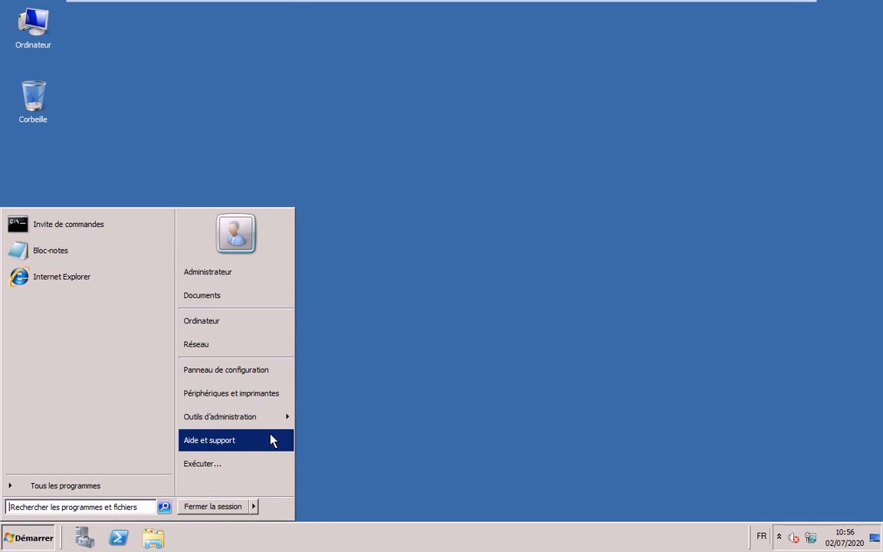
pyautogui.click(432, 403)
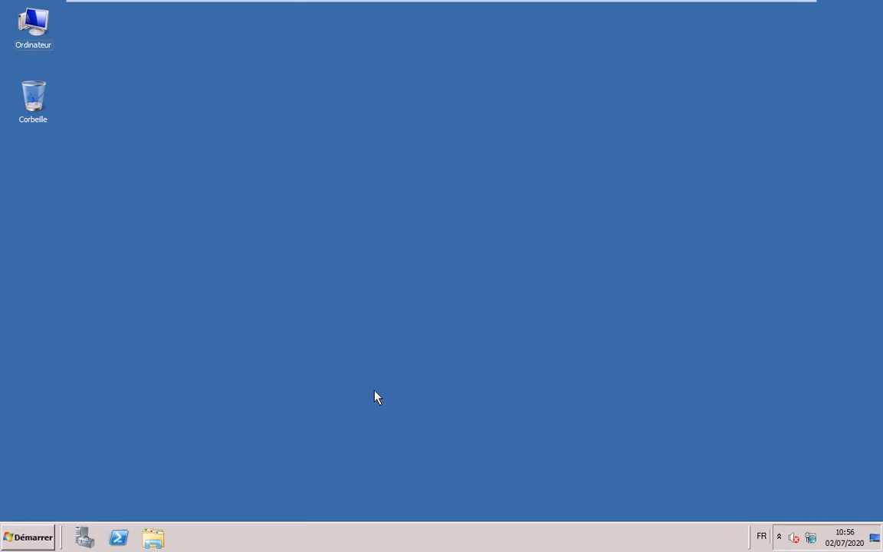
pyautogui.press('super+r')
pyautogui.write('dcp')
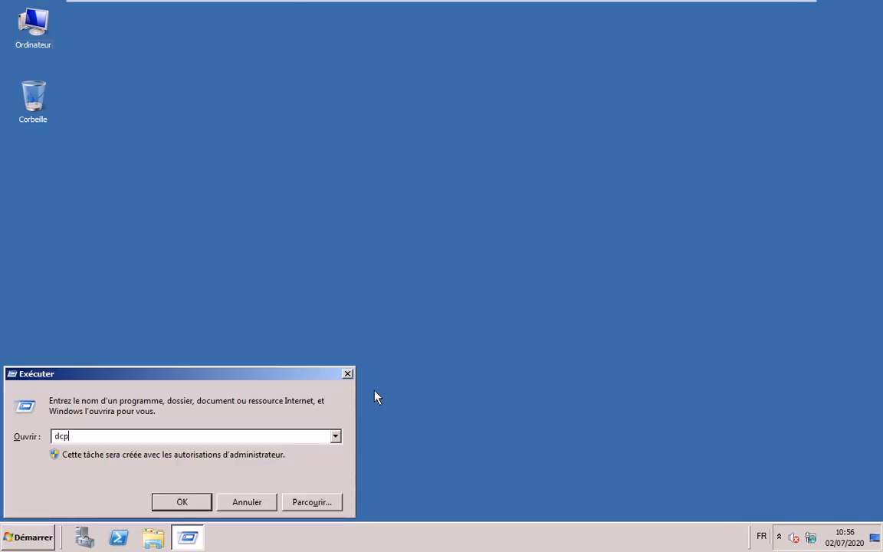
pyautogui.write('ro')
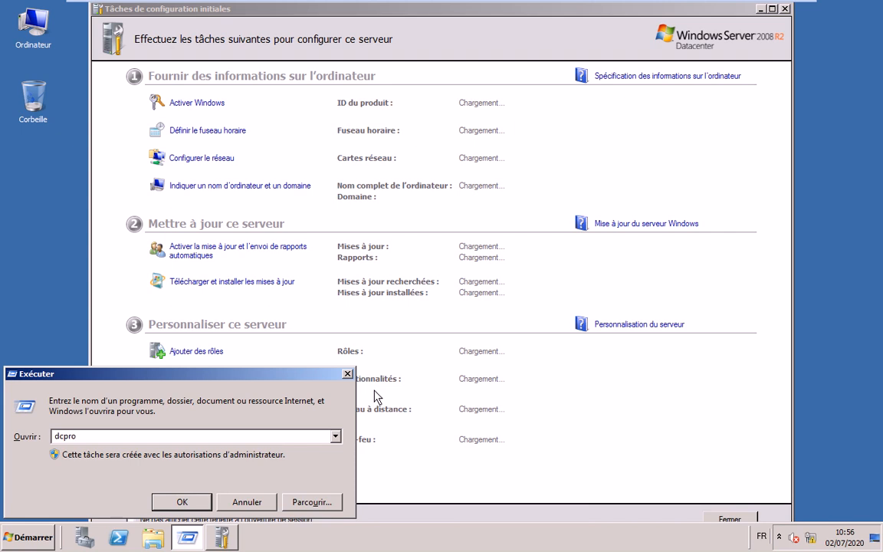
pyautogui.write('mo')
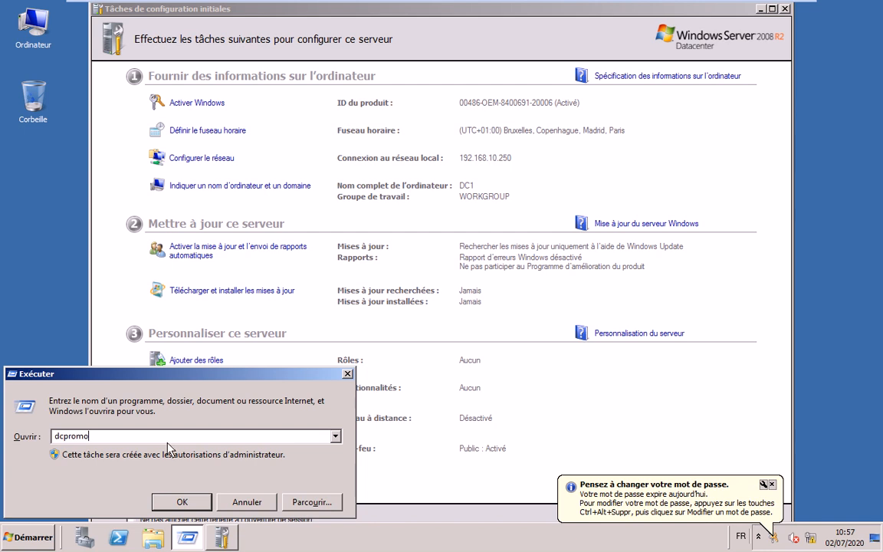
pyautogui.click(182, 501)
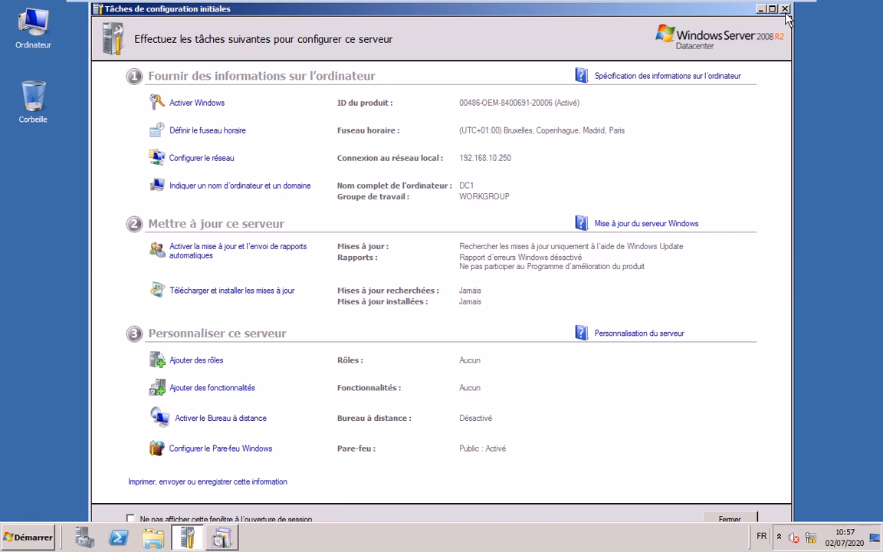
# Wait for the AD DS binaries to install, checking progress until the installation wizard opens
pyautogui.click(201, 361)
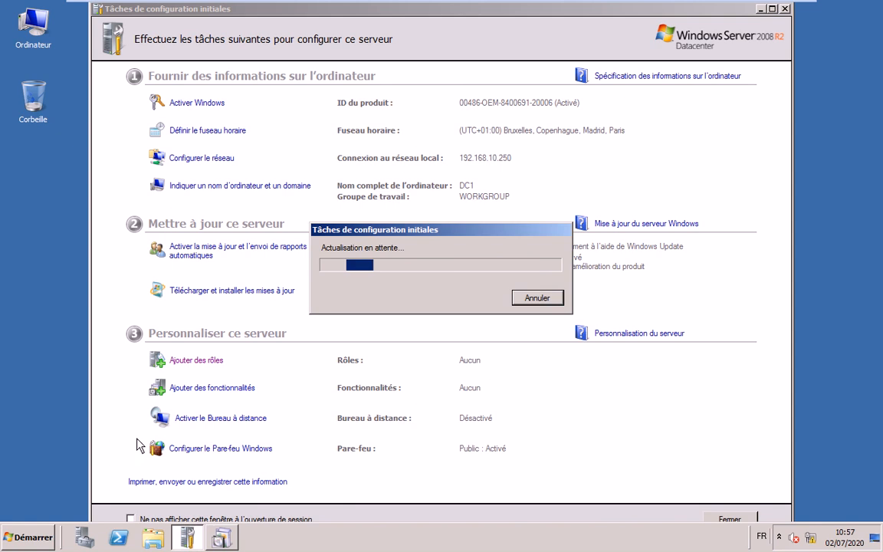
pyautogui.click(222, 539)
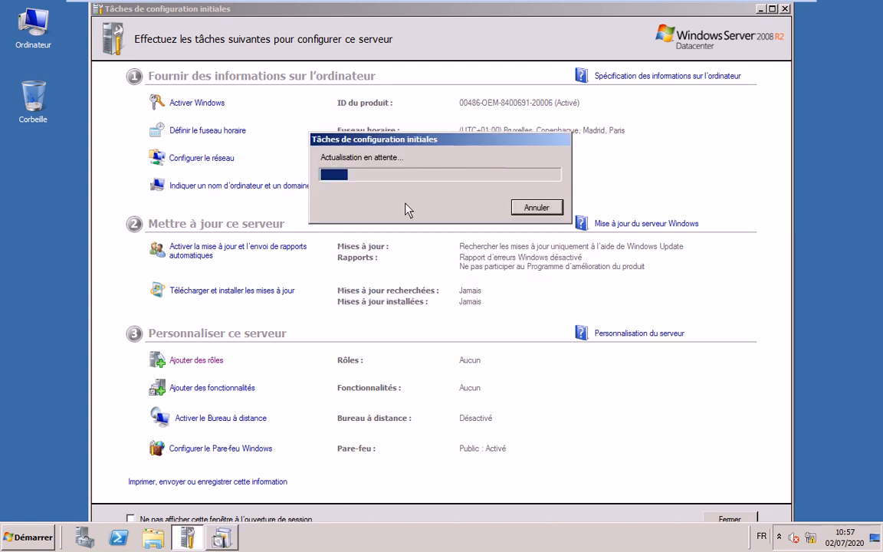
pyautogui.click(216, 539)
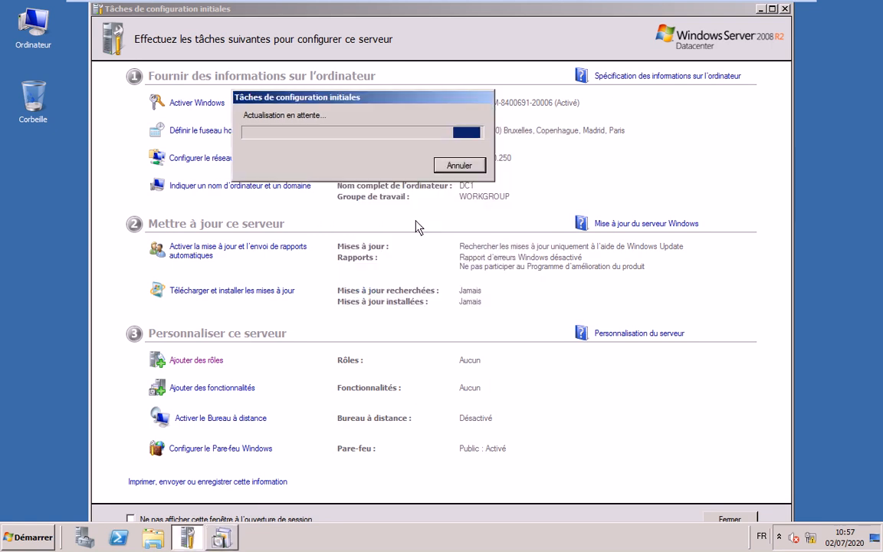
pyautogui.click(221, 538)
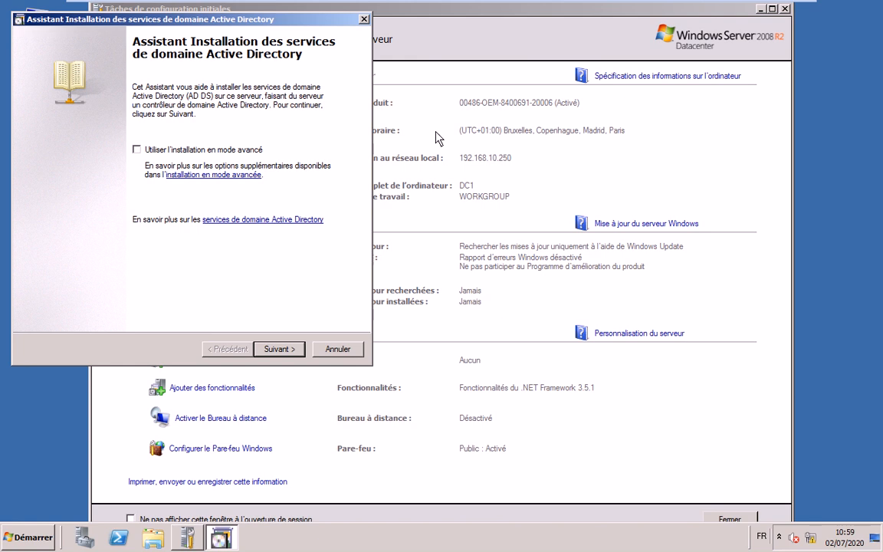
# Move past the welcome and compatibility pages and choose a new domain in a new forest
pyautogui.moveTo(232, 21); pyautogui.dragTo(492, 44)
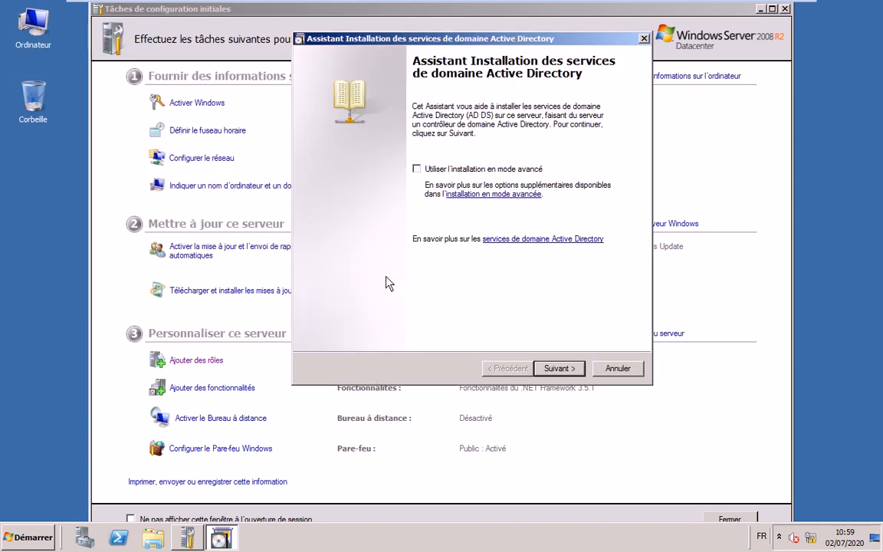
pyautogui.click(558, 368)
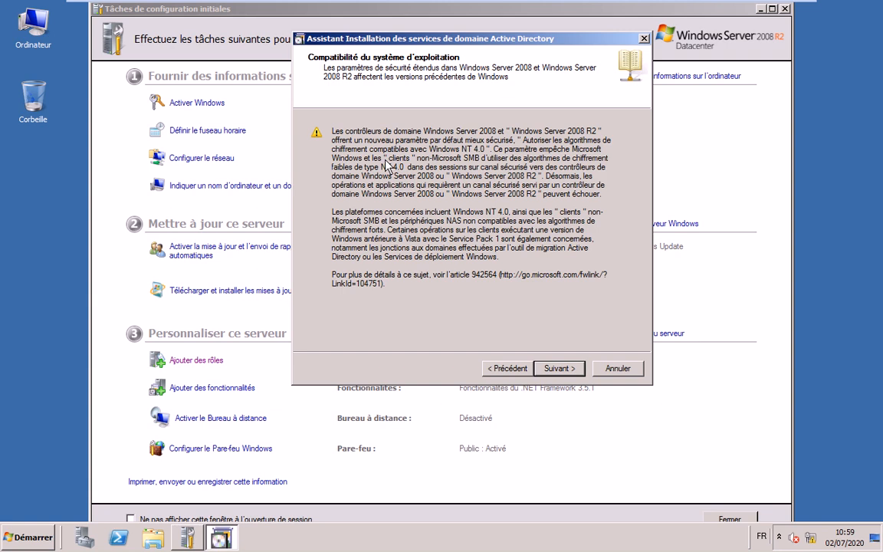
pyautogui.click(558, 367)
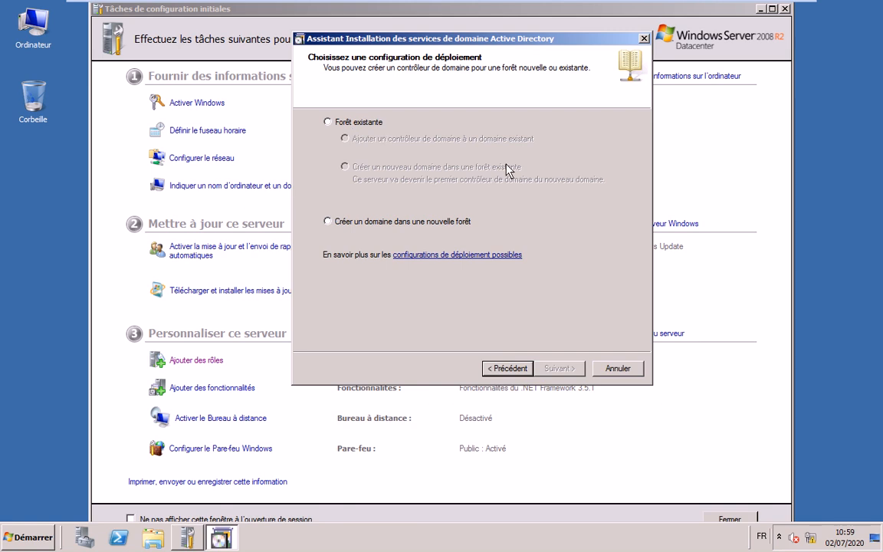
pyautogui.click(361, 124)
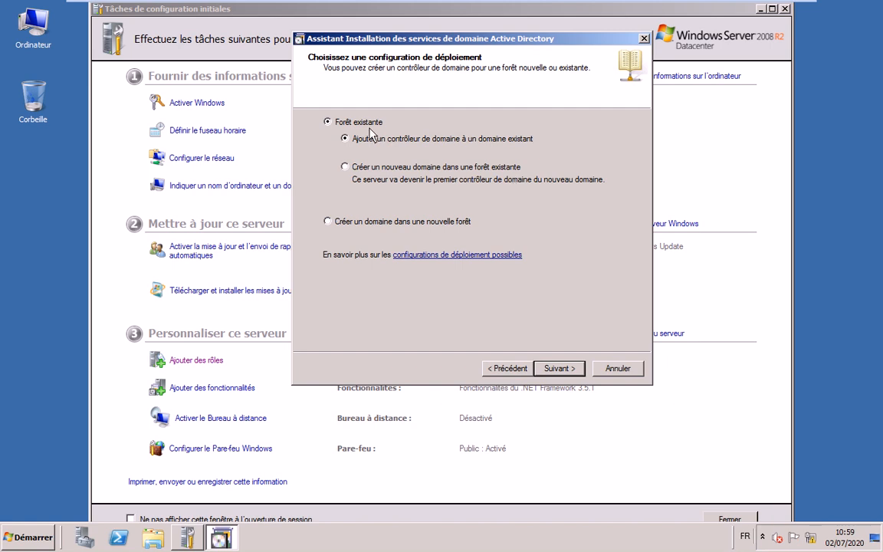
pyautogui.click(356, 222)
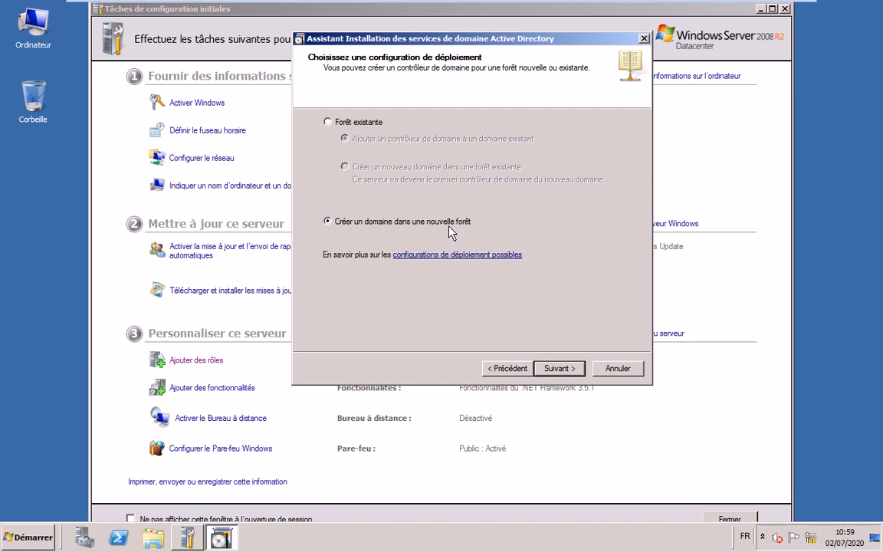
pyautogui.click(558, 369)
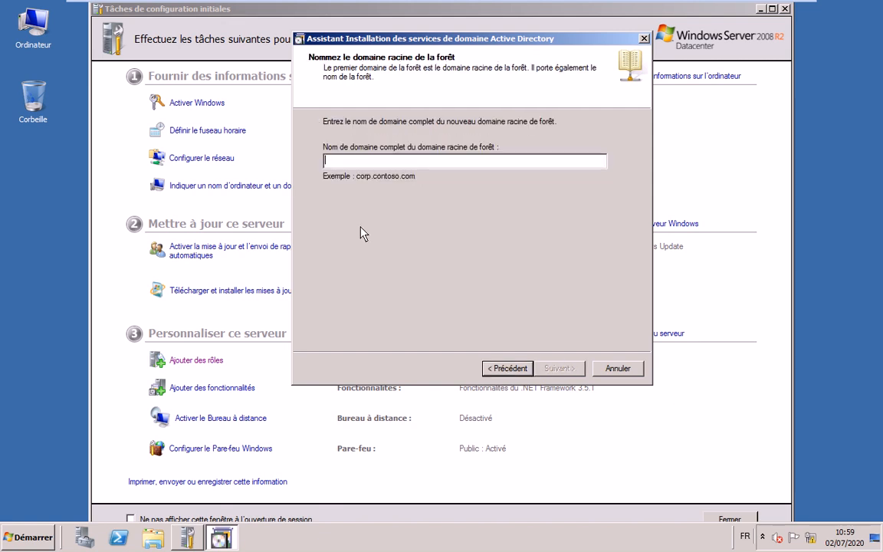
# Enter isga.lan as the forest root domain name
pyautogui.write('isga')
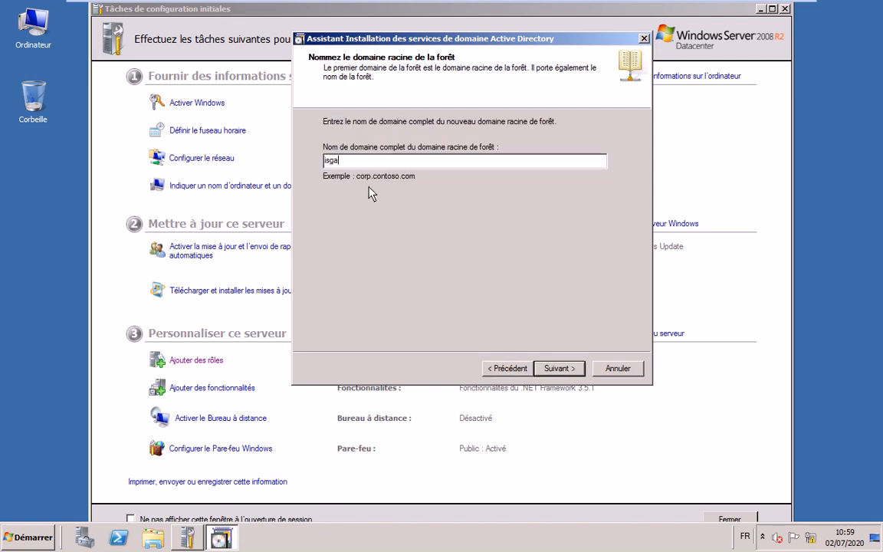
pyautogui.write('.lanb')
pyautogui.press('BackSpace')
pyautogui.click(564, 368)
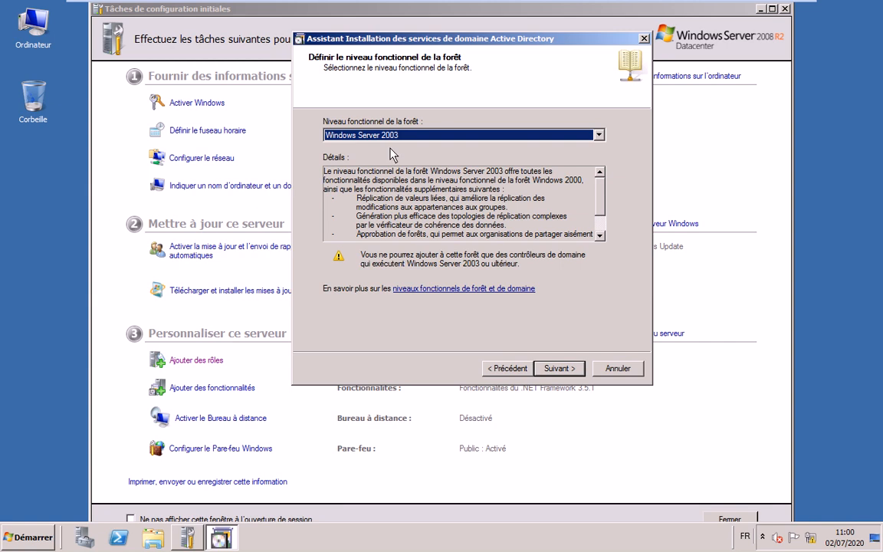
# Set the forest functional level to Windows Server 2003 after briefly picking 2008
pyautogui.click(598, 135)
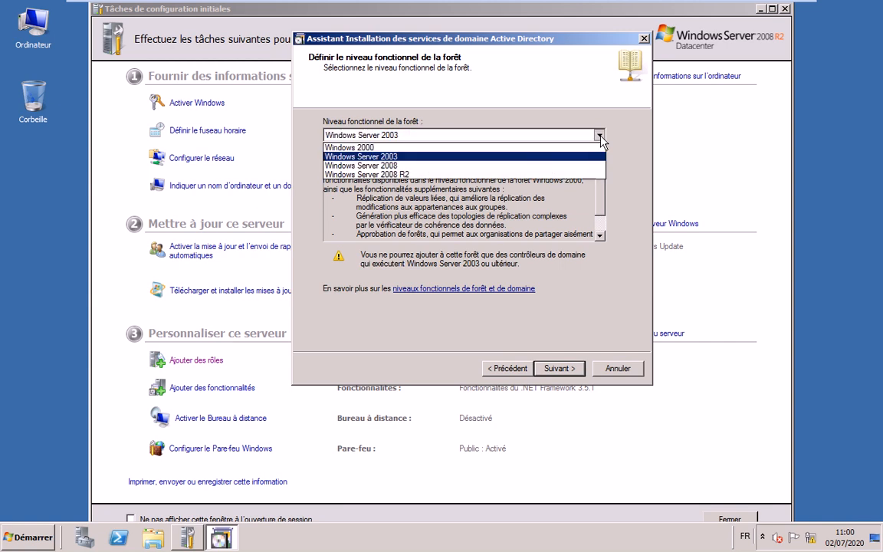
pyautogui.click(557, 167)
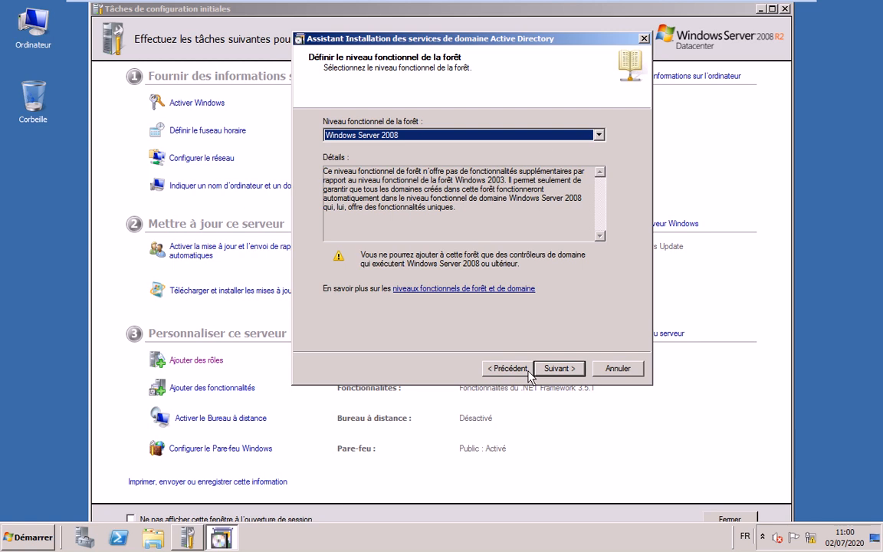
pyautogui.click(542, 138)
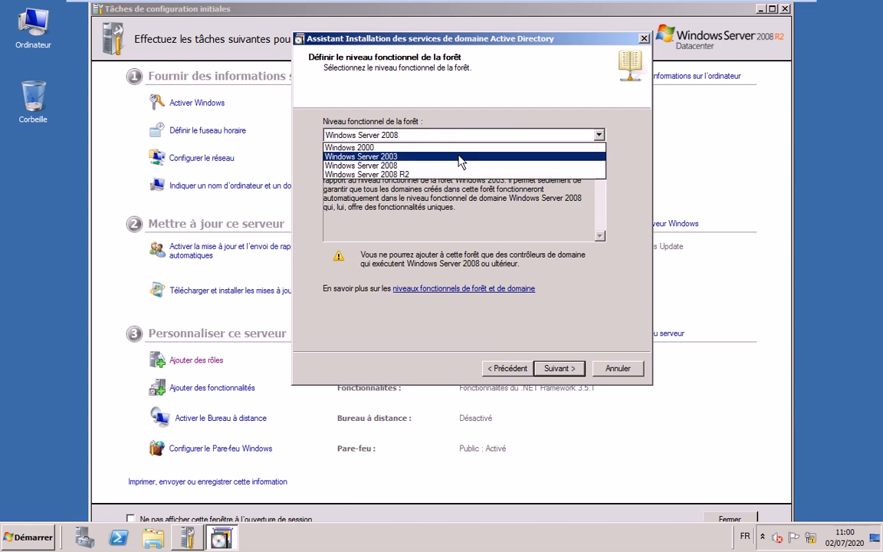
pyautogui.click(458, 155)
pyautogui.click(546, 368)
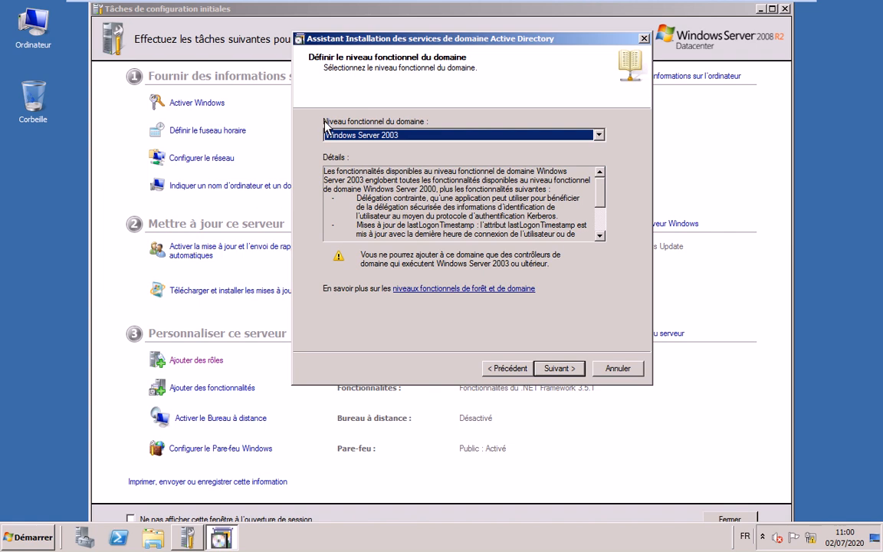
# Keep the Windows Server 2003 domain level and DNS server option, accepting the delegation warning
pyautogui.press('Return')
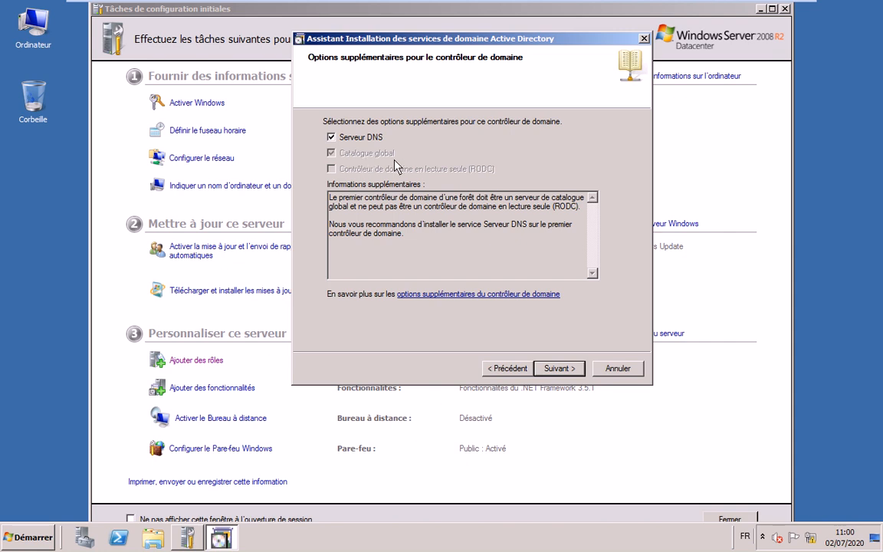
pyautogui.press('Return')
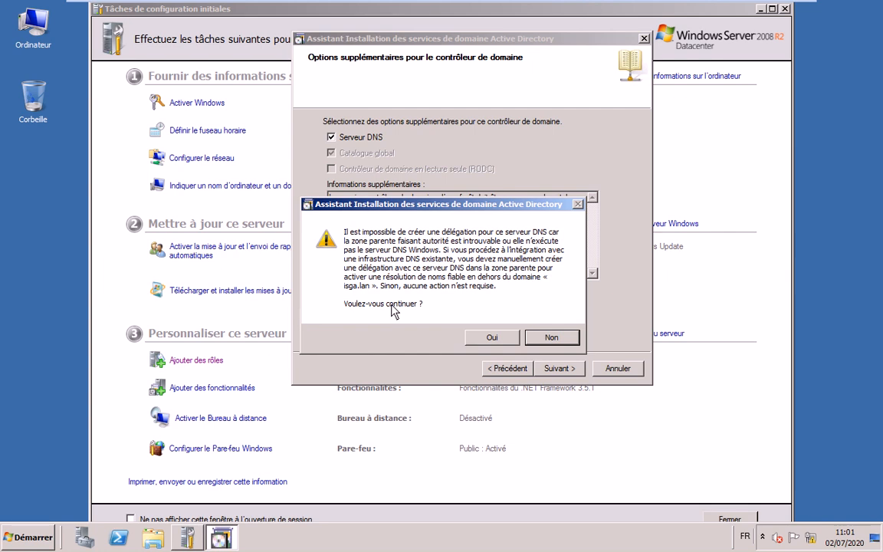
pyautogui.click(483, 337)
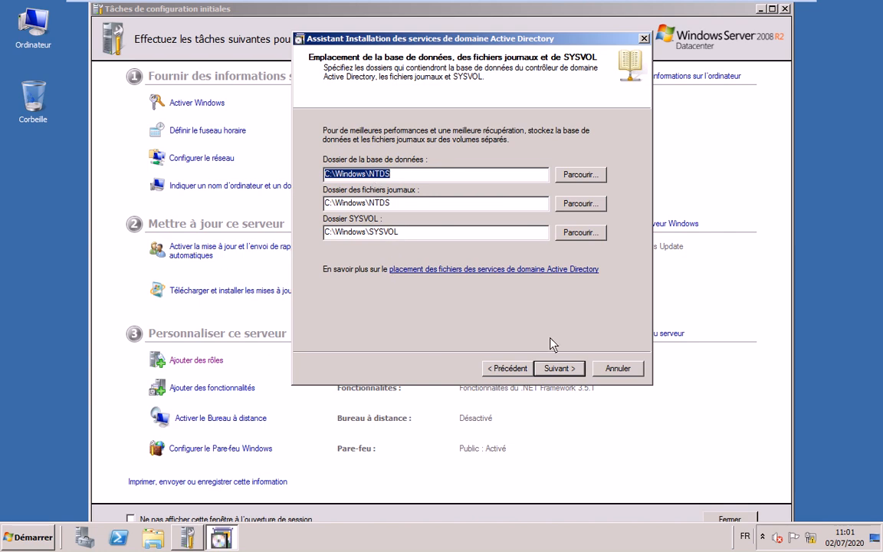
# Keep the default NTDS and SYSVOL folders and enter the restore-mode password twice
pyautogui.click(559, 369)
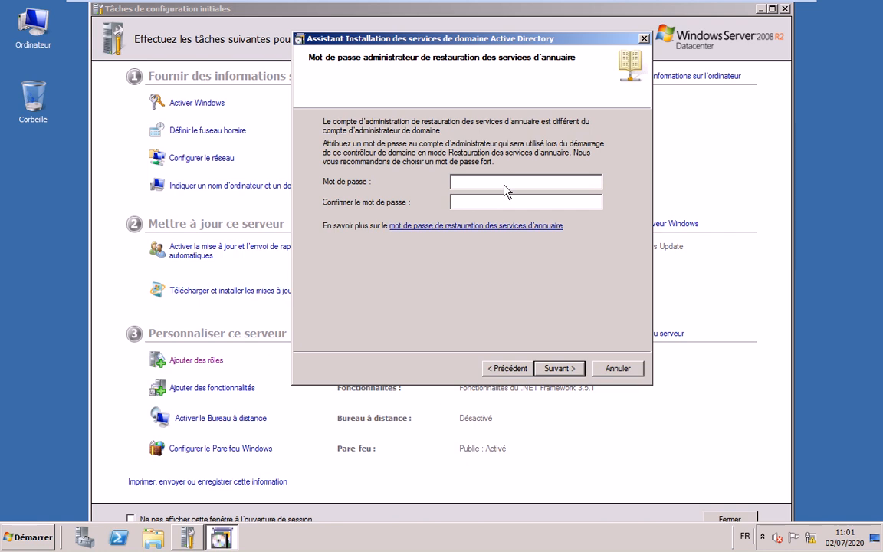
pyautogui.write('Passw0rd')
pyautogui.press('Tab')
pyautogui.write('Passw0rd')
# From the Résumé page, export the wizard settings to an answer file isga.lan on the desktop
pyautogui.click(557, 368)
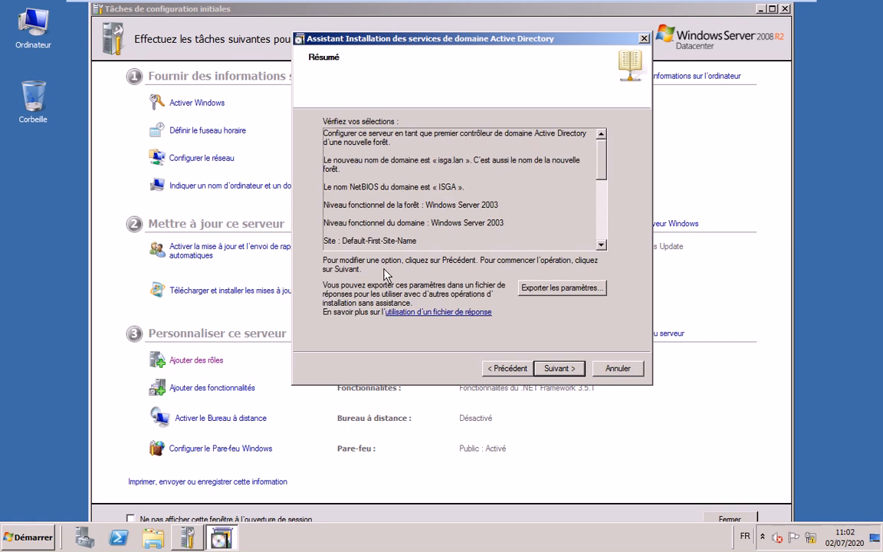
pyautogui.click(570, 295)
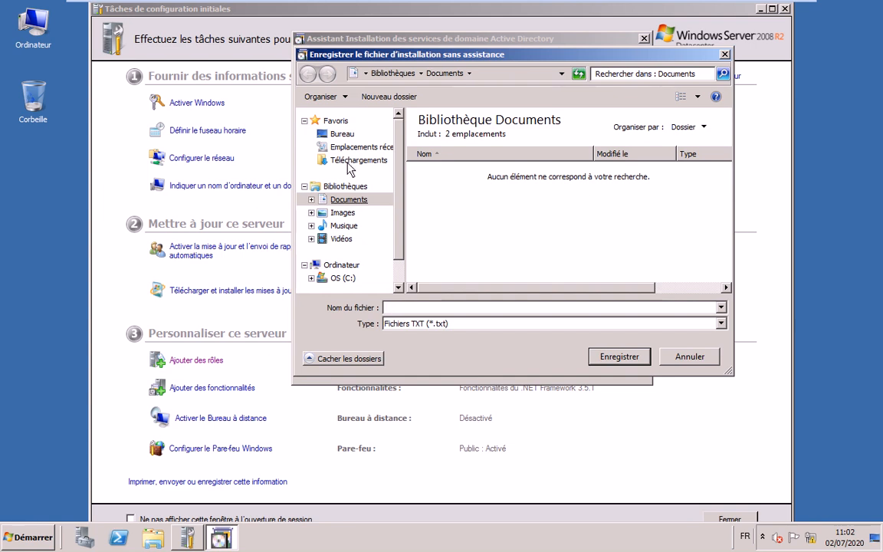
pyautogui.click(342, 133)
pyautogui.click(412, 309)
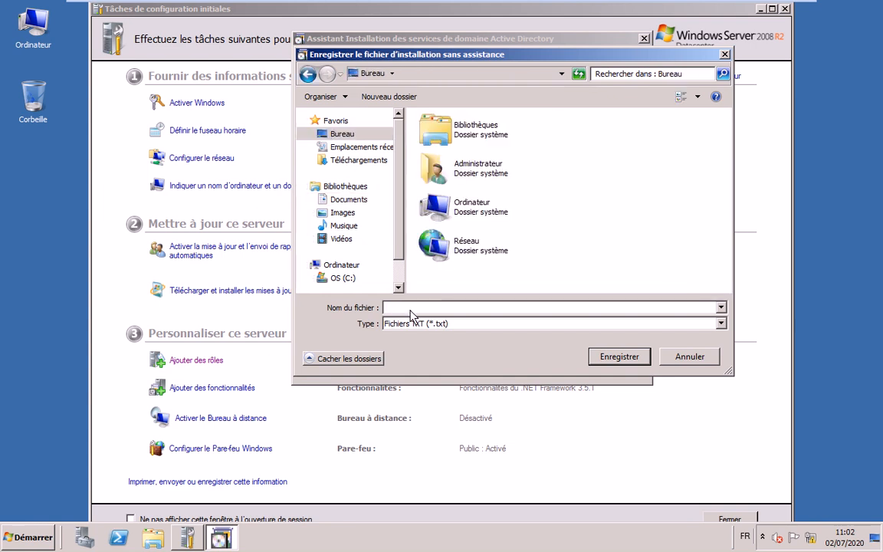
pyautogui.write('isga.lan')
pyautogui.press('Return')
pyautogui.press('Return')
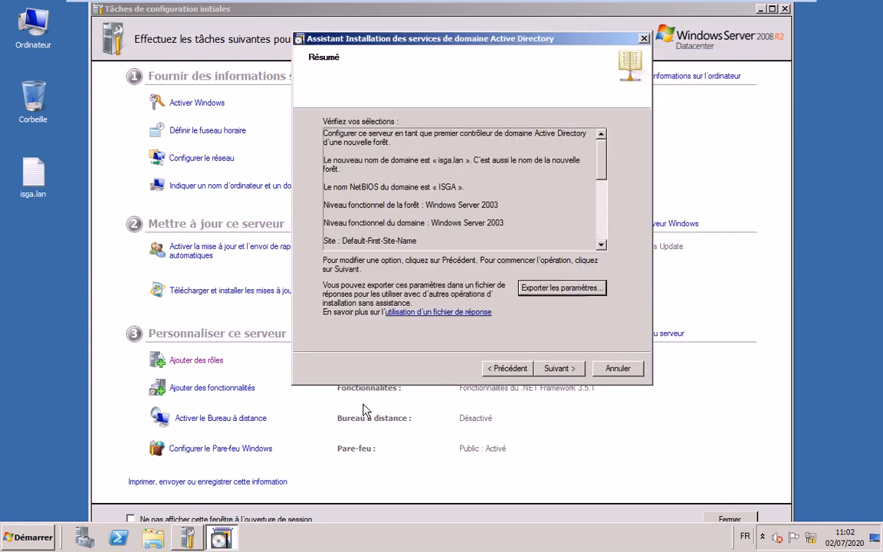
# Check the isga.lan file's properties and review its NetBIOS, DNS delegation and folder settings in Notepad
pyautogui.rightClick(29, 173)
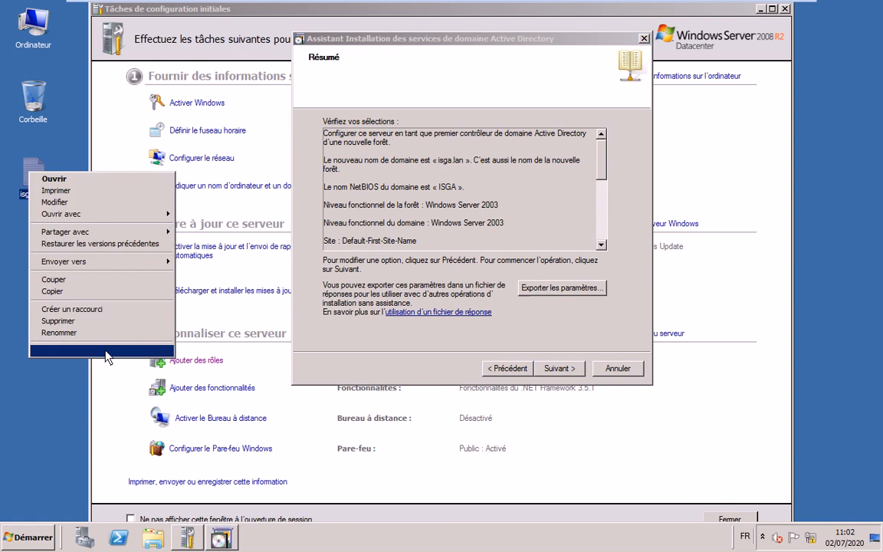
pyautogui.click(111, 351)
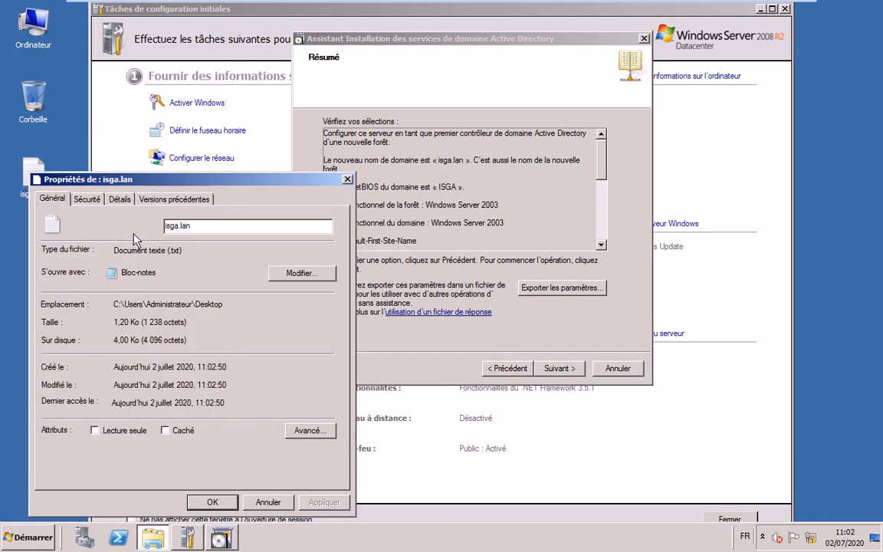
pyautogui.click(347, 179)
pyautogui.doubleClick(33, 174)
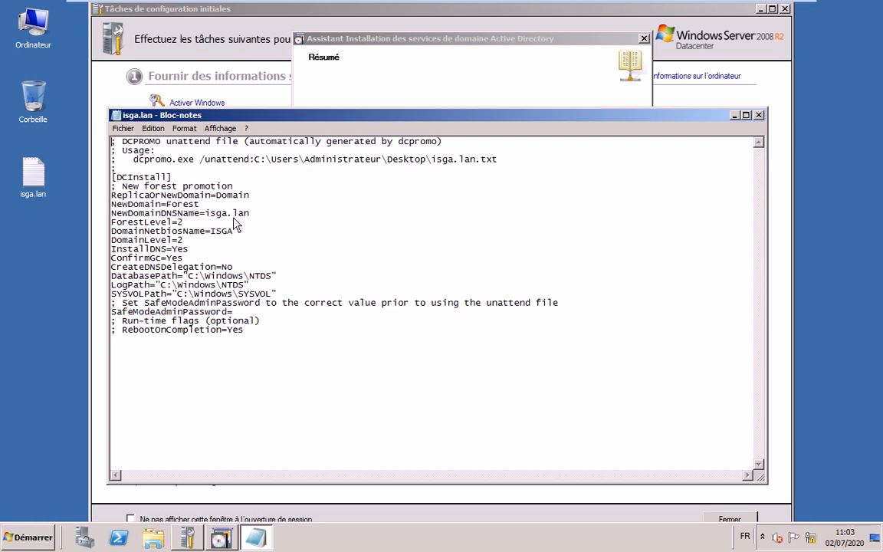
pyautogui.moveTo(234, 229); pyautogui.dragTo(216, 230)
pyautogui.moveTo(264, 258); pyautogui.dragTo(403, 339)
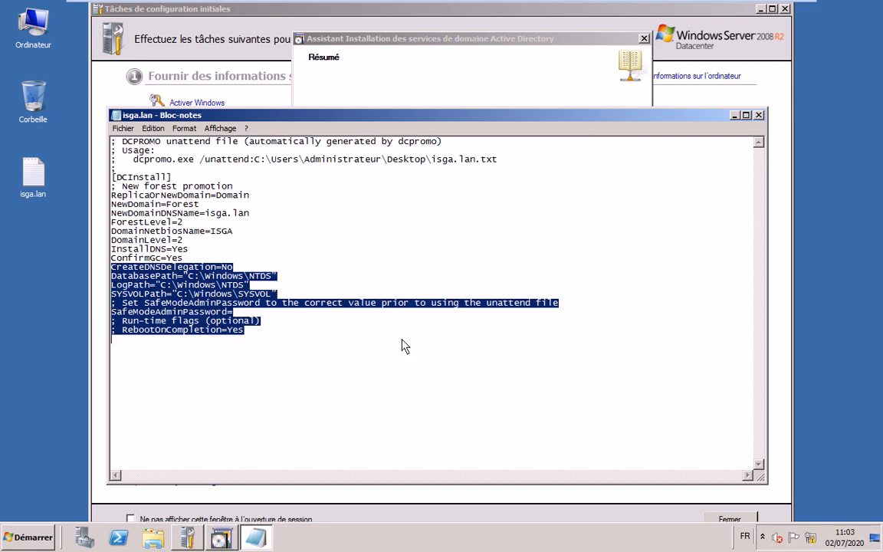
pyautogui.click(402, 339)
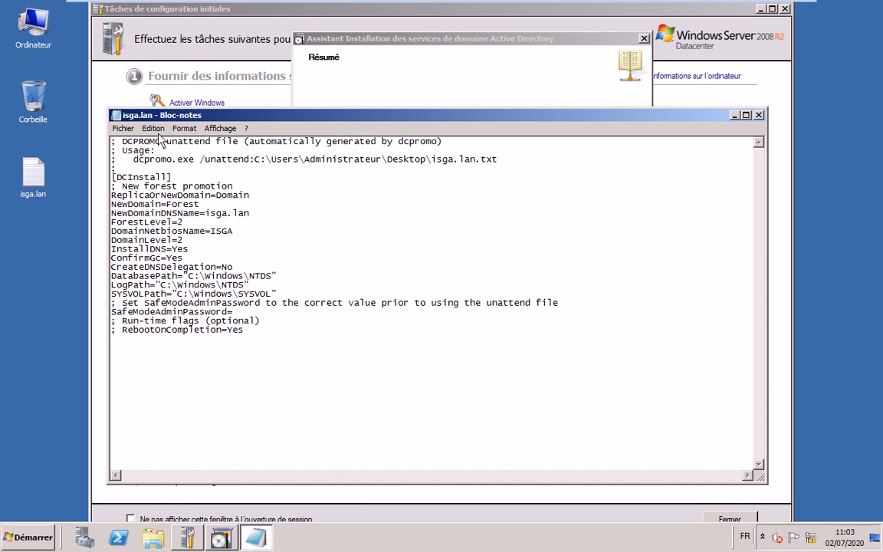
pyautogui.click(758, 115)
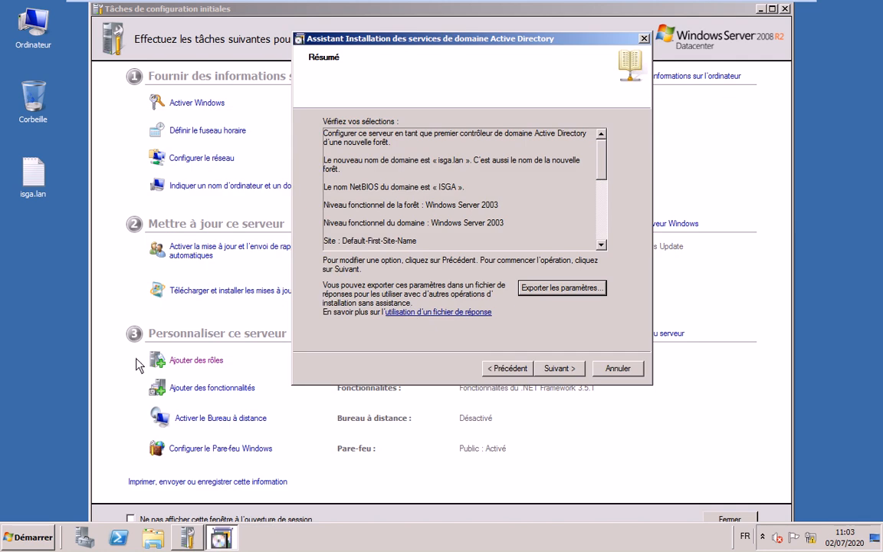
# Launch the AD DS installation from the Résumé page and let configuration run
pyautogui.click(559, 369)
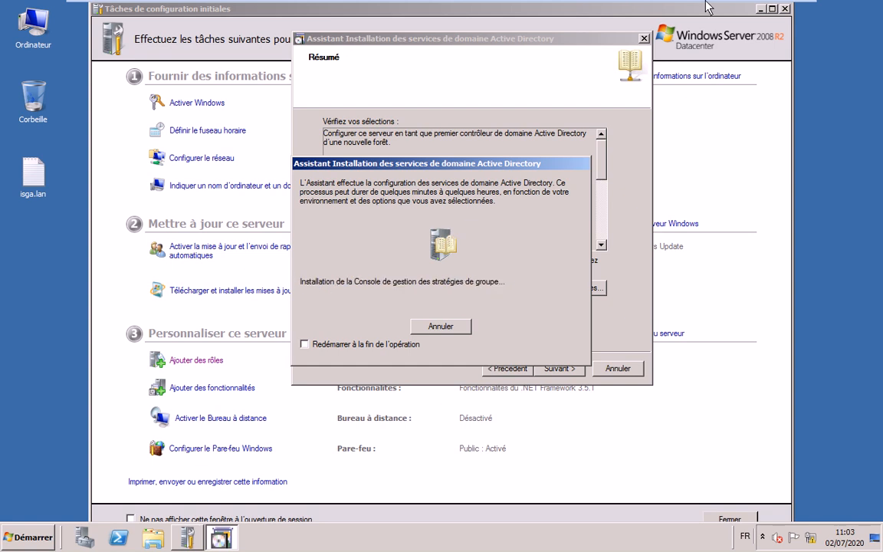
pyautogui.moveTo(697, 8)
# Highlight step 4 on verifying AD and DNS in the Notepad instructions, then minimize them
pyautogui.moveTo(734, 15)
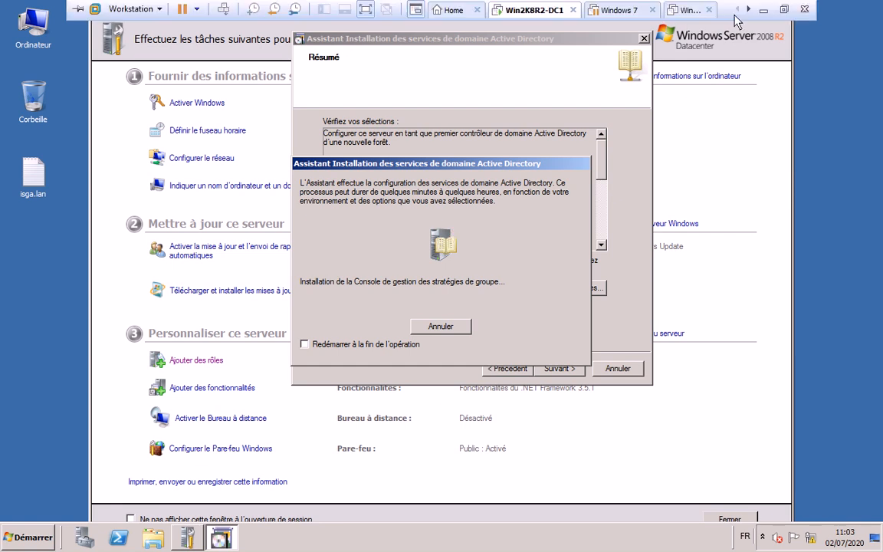
pyautogui.hotkey('alt', 'Tab')
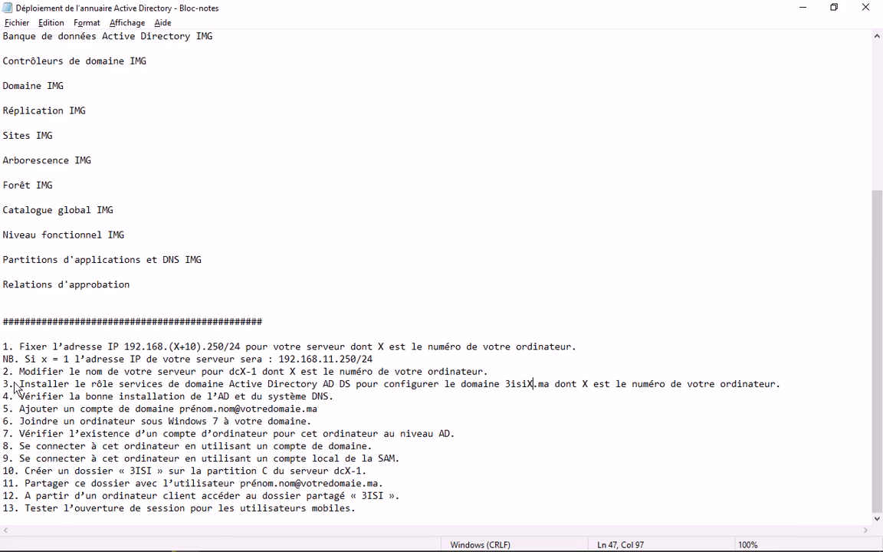
pyautogui.moveTo(14, 387); pyautogui.dragTo(421, 381)
pyautogui.click(334, 397)
pyautogui.moveTo(1, 409)
pyautogui.mouseDown()
pyautogui.moveTo(10, 410)
pyautogui.moveTo(2, 398)
pyautogui.mouseUp()
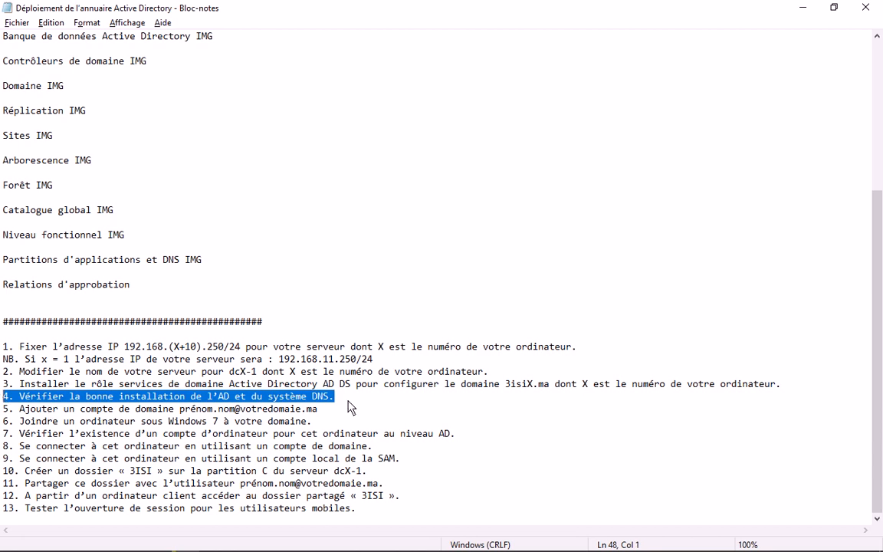
pyautogui.click(801, 9)
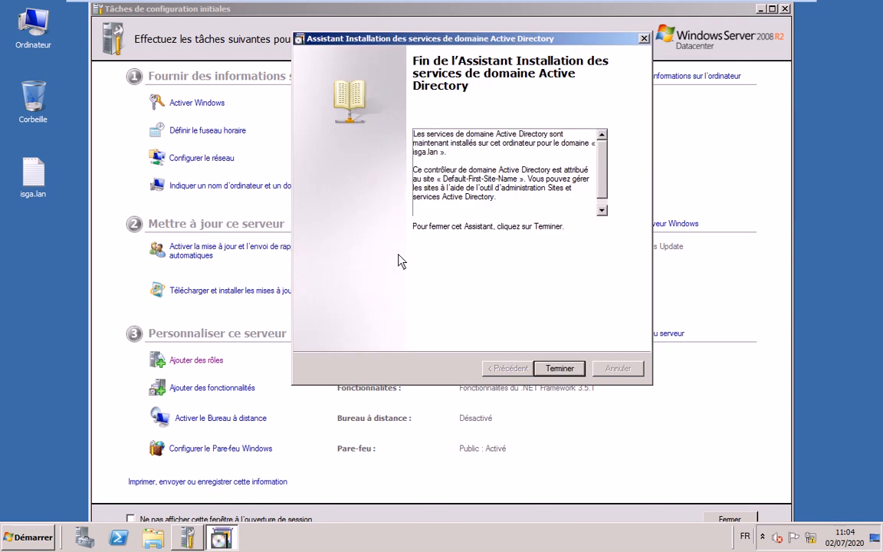
# Close the completed AD DS wizard with Terminer and choose Redémarrer maintenant
pyautogui.click(560, 368)
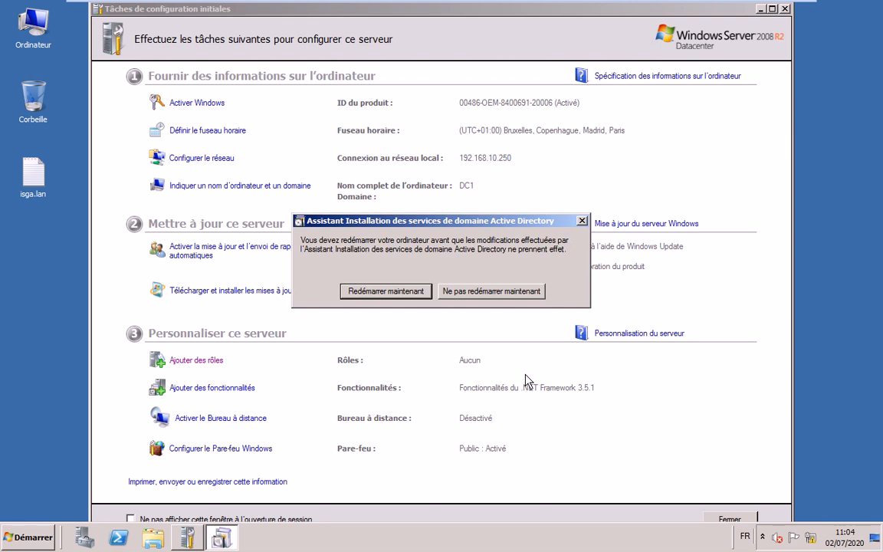
pyautogui.click(391, 292)
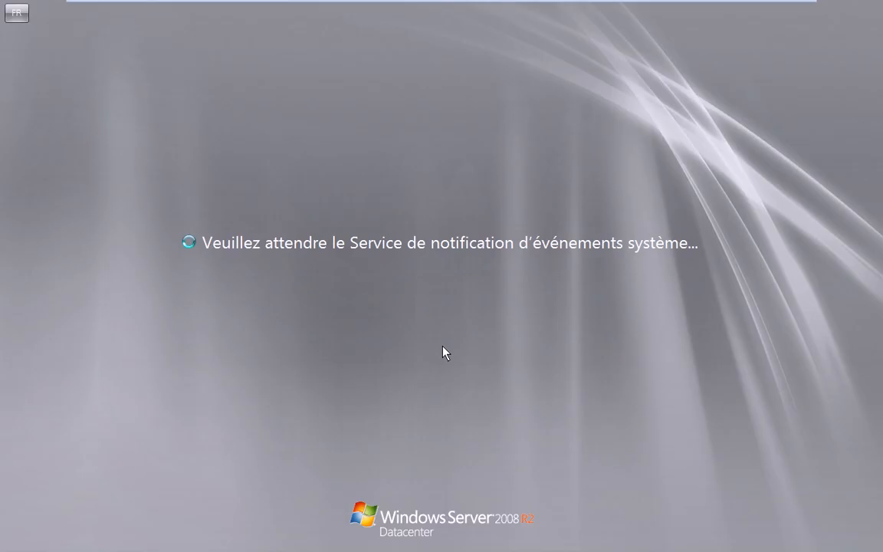
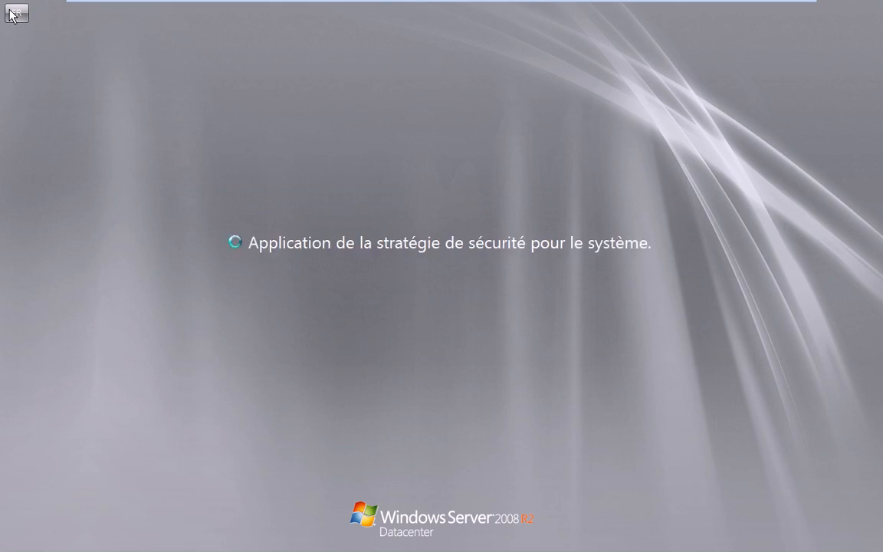
# Wait for Win2K8R2-DC1 to finish booting to the 'Appuyez sur CTRL+ALT+SUPPR' logon screen
pyautogui.moveTo(245, 7)
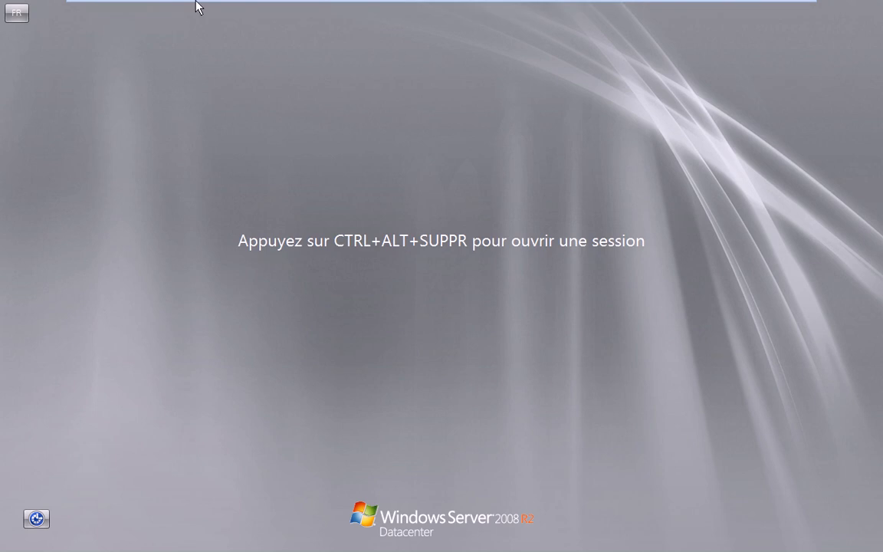
# Send Ctrl+Alt+Del, sign in as administrator and accept the expired-password notice
pyautogui.click(226, 6)
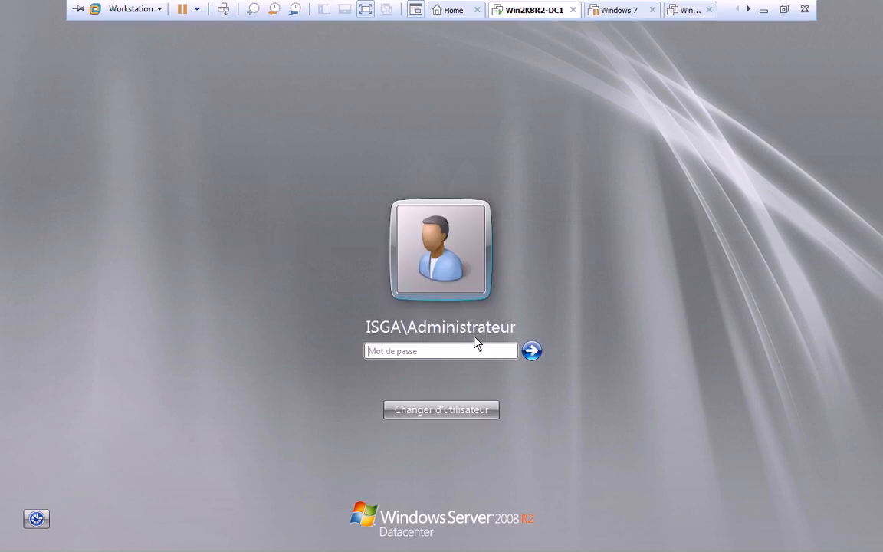
pyautogui.write('••••••••')
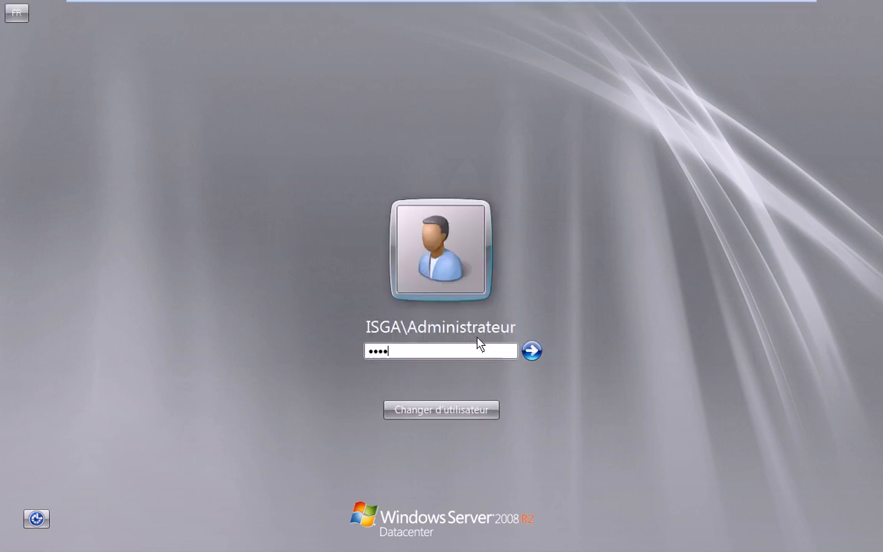
pyautogui.press('Return')
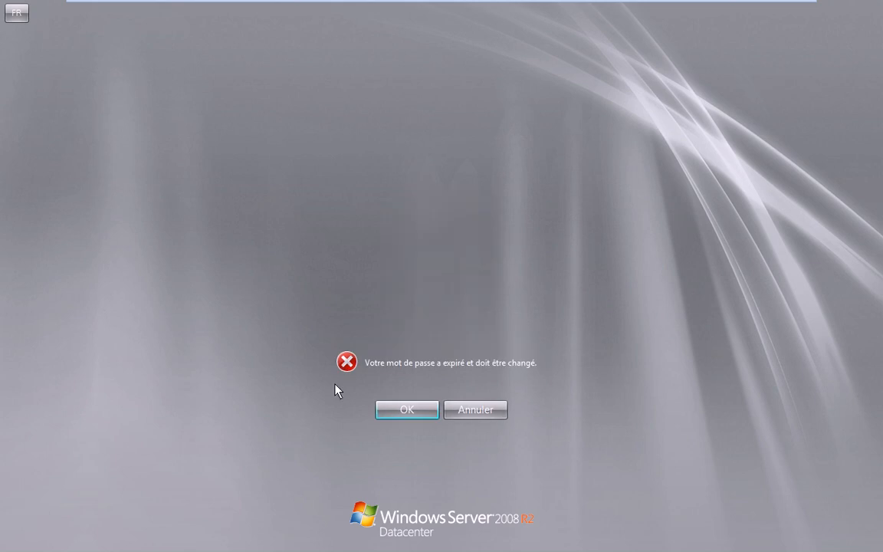
pyautogui.click(404, 411)
# Enter and confirm a new administrator password, then acknowledge the change confirmation
pyautogui.click(415, 311)
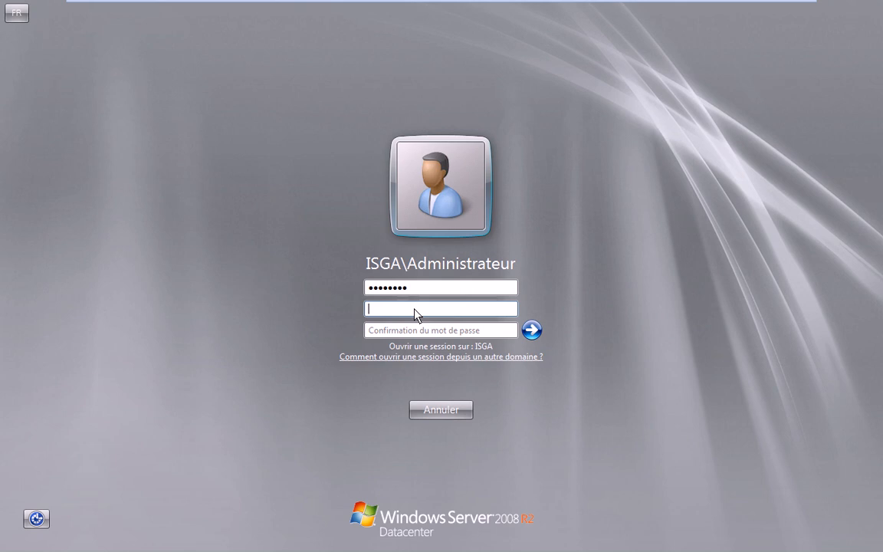
pyautogui.write('****')
pyautogui.press('BackSpace')
pyautogui.press('BackSpace')
pyautogui.press('BackSpace')
pyautogui.press('BackSpace')
pyautogui.write('********')
pyautogui.press('Tab')
pyautogui.write('**')
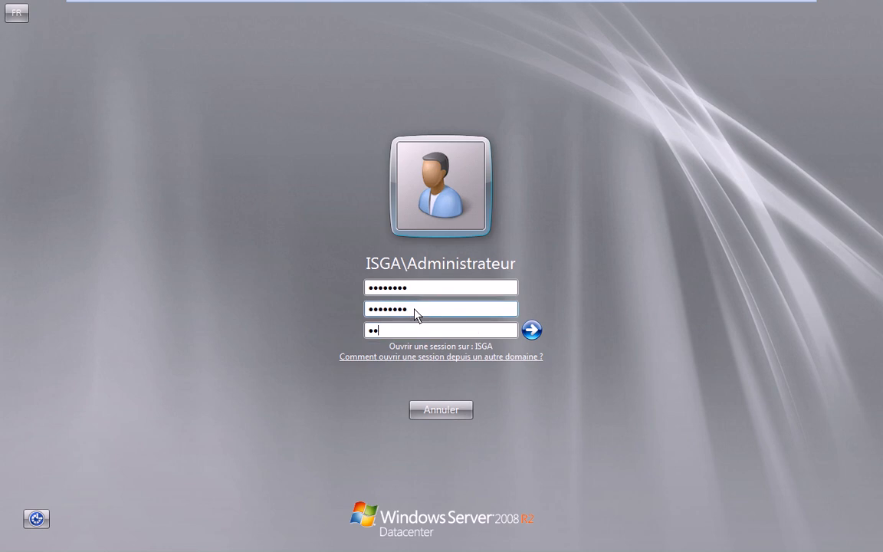
pyautogui.write('****')
pyautogui.press('Return')
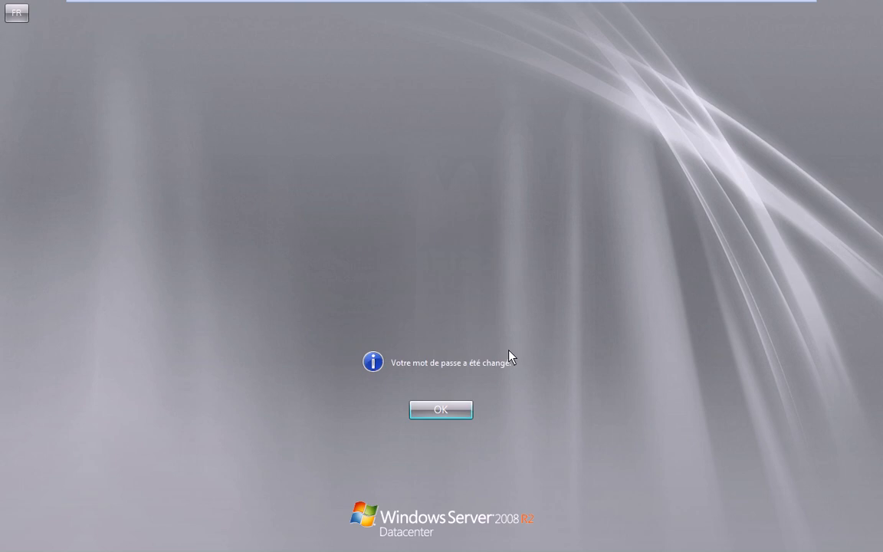
pyautogui.press('Return')
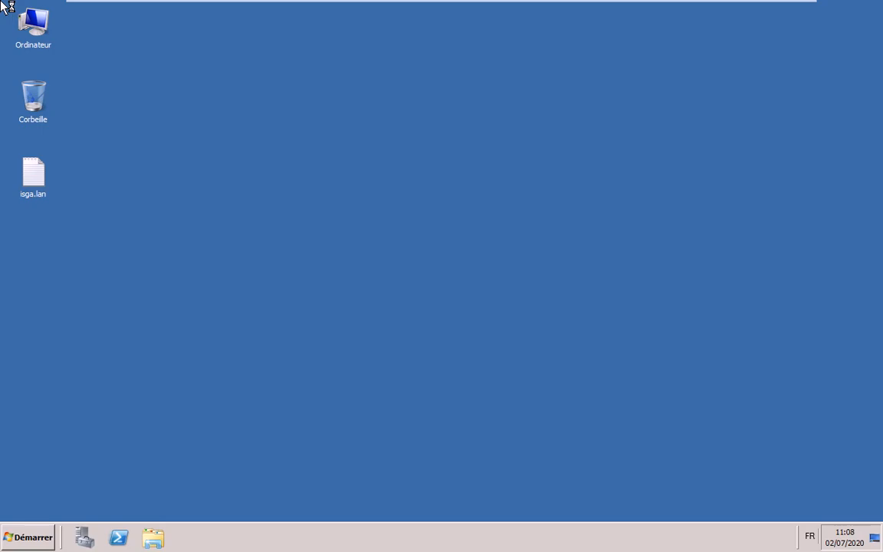
# Launch Active Directory Users and Computers from Démarrer > Outils d'administration
pyautogui.rightClick(258, 281)
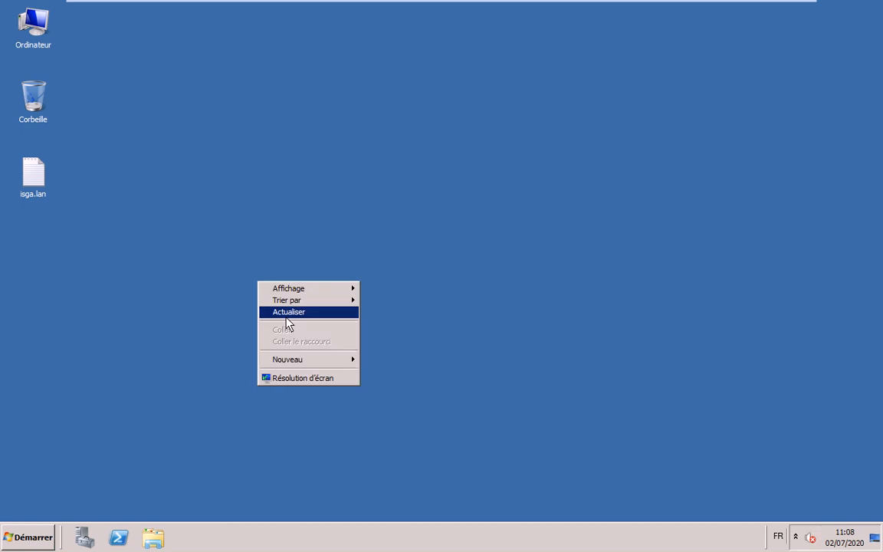
pyautogui.click(31, 537)
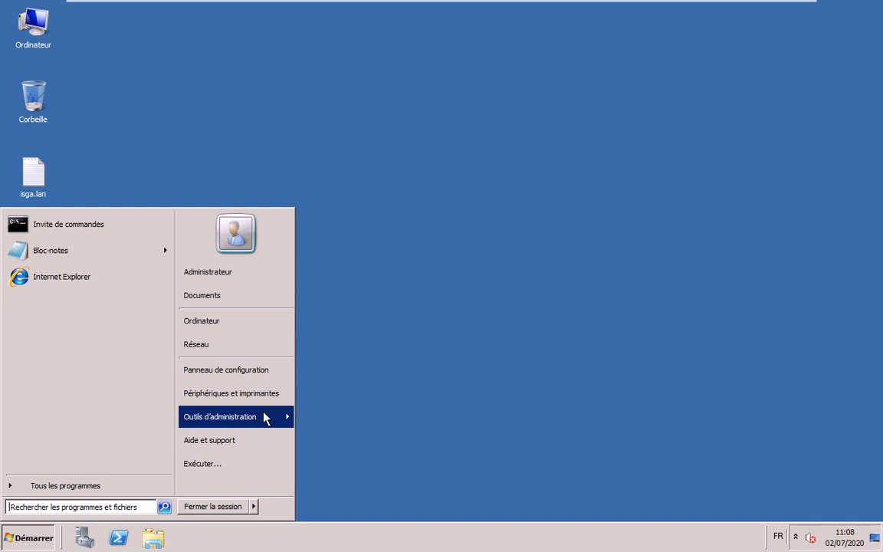
pyautogui.moveTo(263, 420)
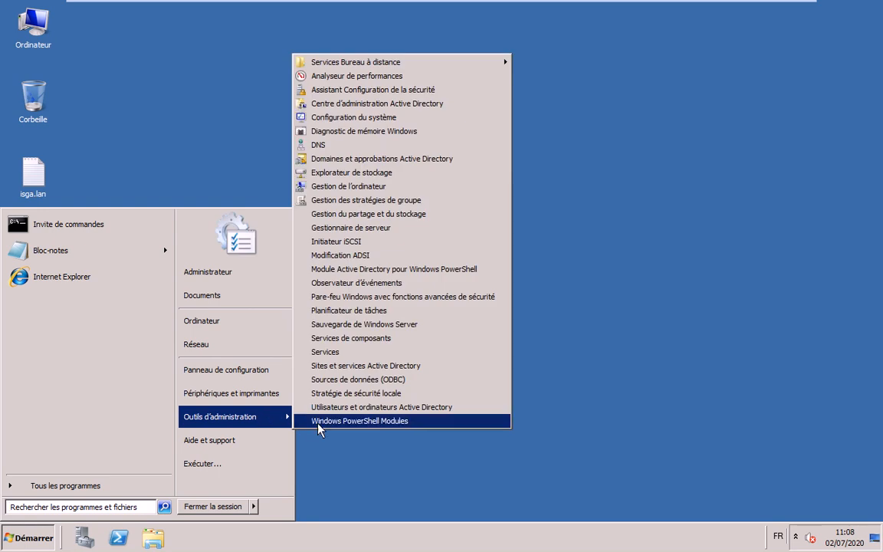
pyautogui.click(424, 413)
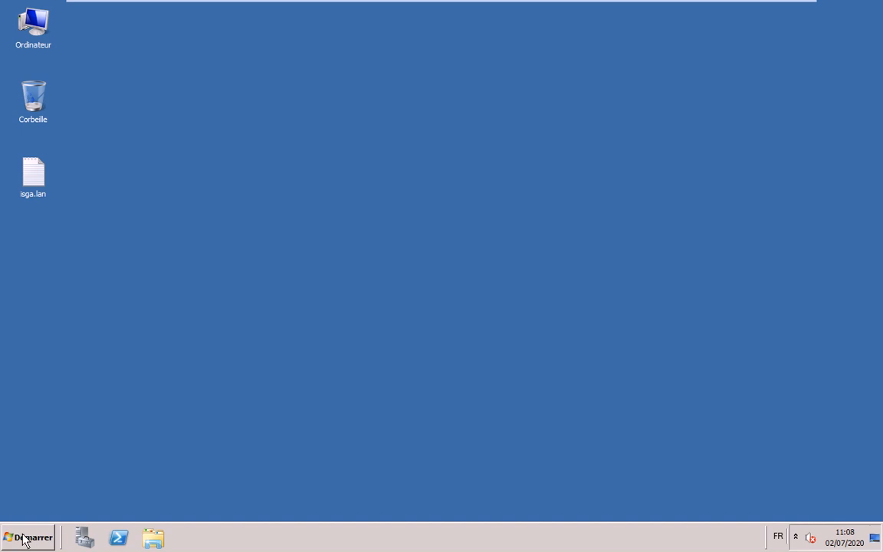
# Launch DNS Manager from Démarrer > Outils d'administration
pyautogui.click(22, 536)
pyautogui.click(282, 419)
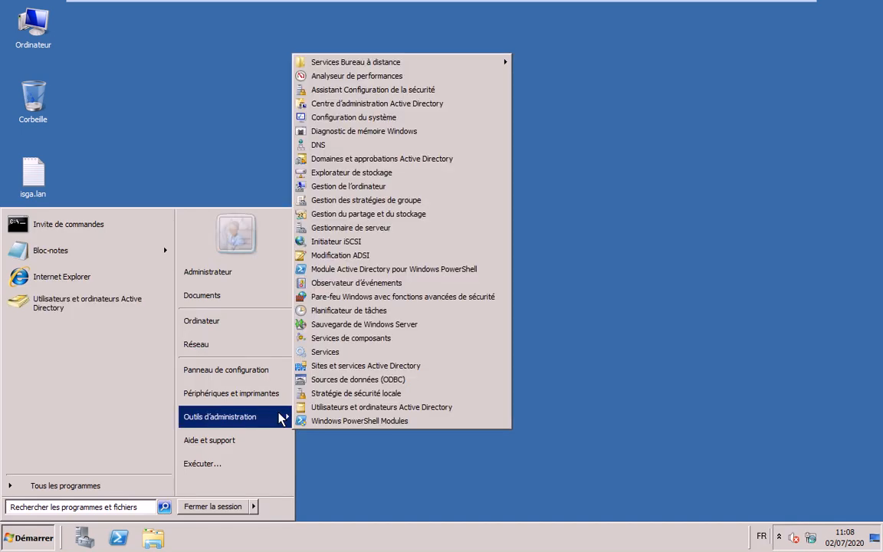
pyautogui.click(371, 130)
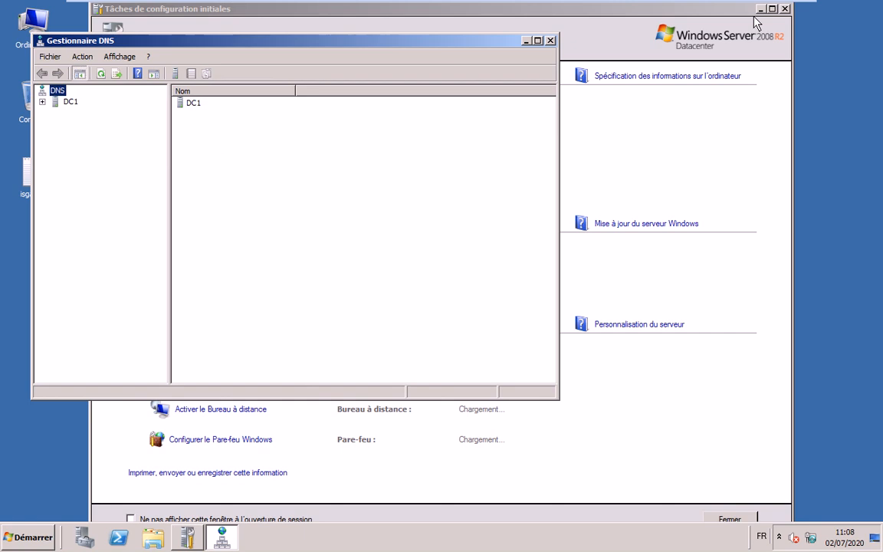
# Expand DC1 in DNS Manager and dock it on the right, with ADUC docked left
pyautogui.doubleClick(56, 102)
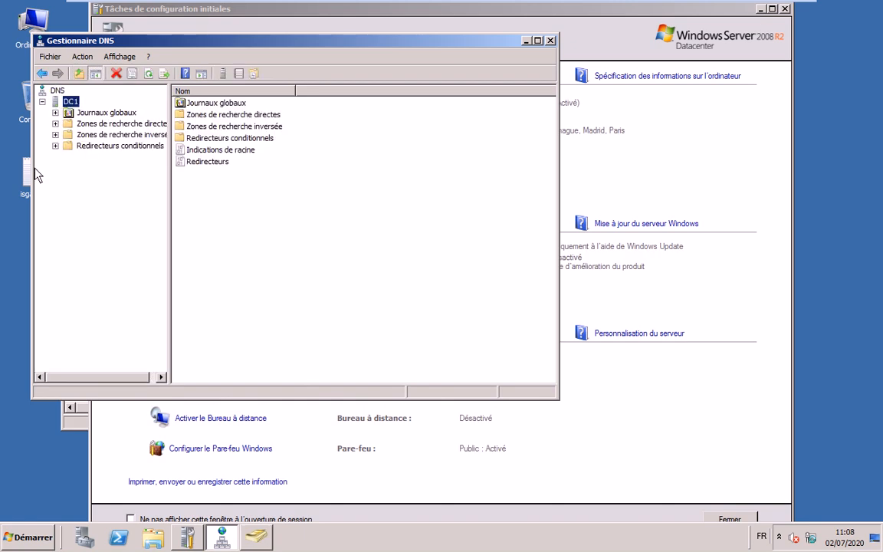
pyautogui.moveTo(173, 176); pyautogui.dragTo(309, 149)
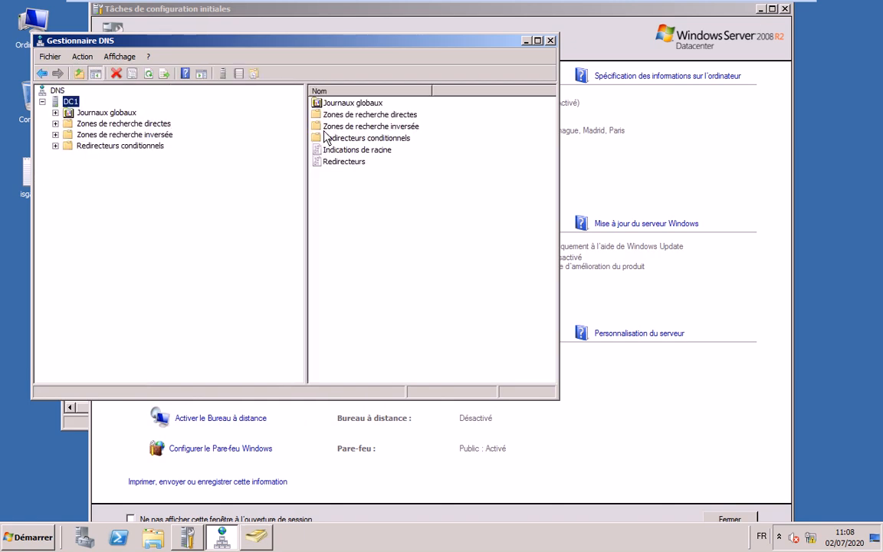
pyautogui.press('super+Right')
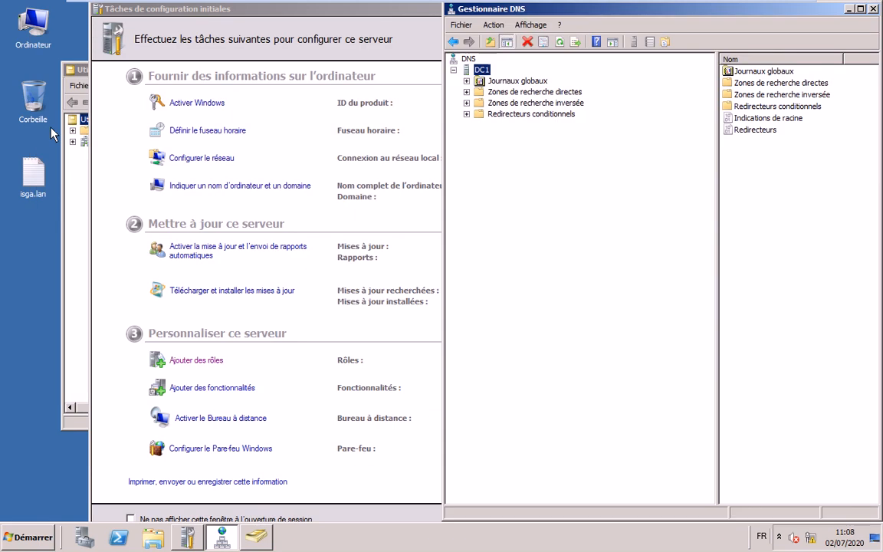
pyautogui.click(77, 119)
pyautogui.moveTo(310, 69); pyautogui.dragTo(1, 63)
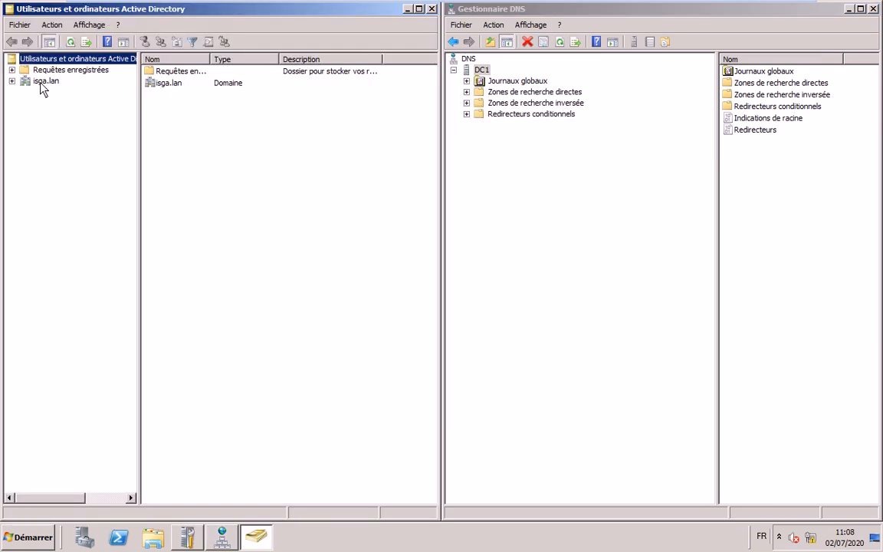
# Expand isga.lan and browse the Builtin, Computers, Users and Domain Controllers containers
pyautogui.click(12, 81)
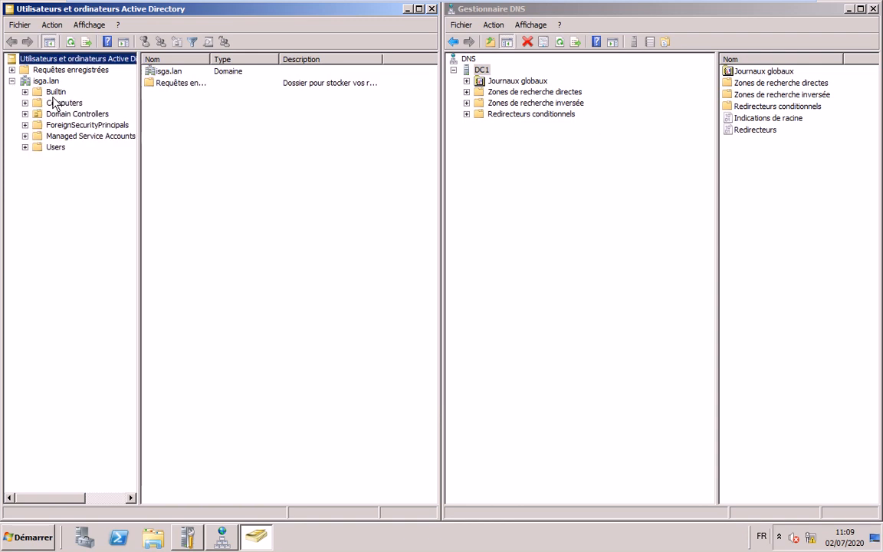
pyautogui.click(56, 92)
pyautogui.click(63, 103)
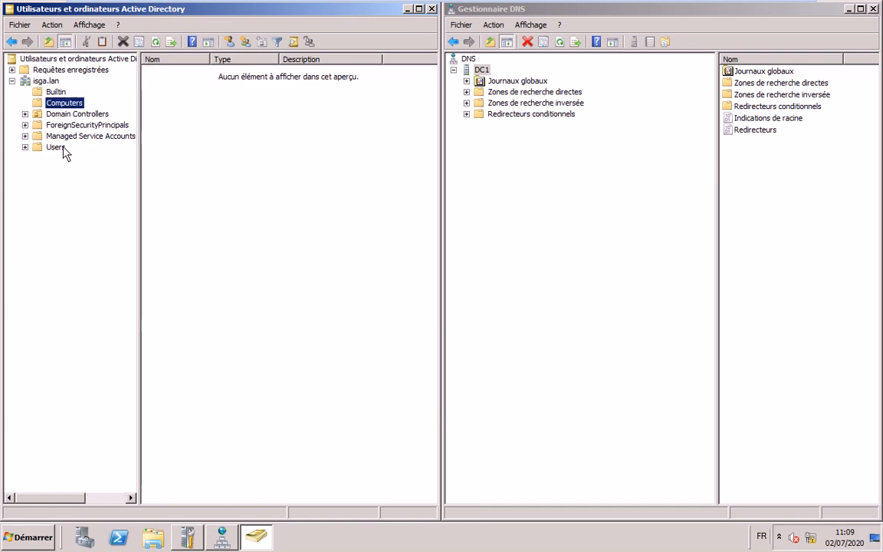
pyautogui.click(61, 149)
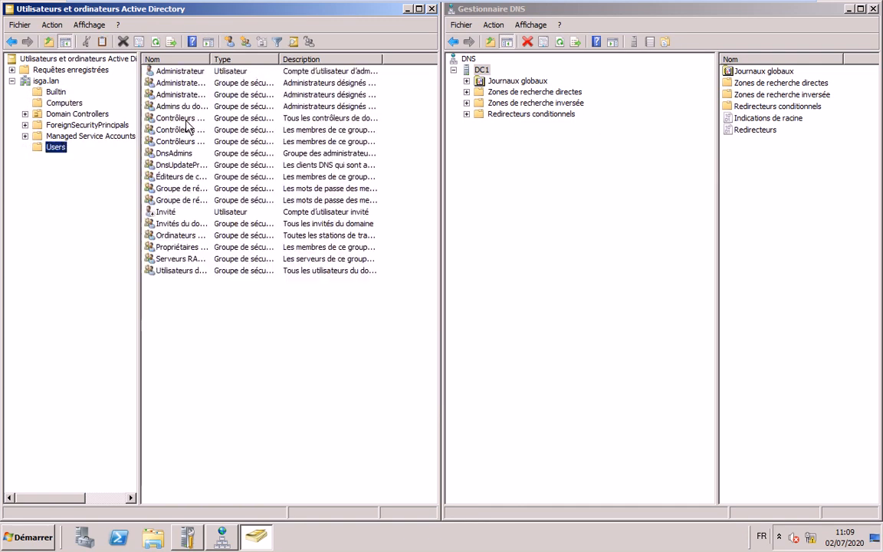
pyautogui.click(76, 115)
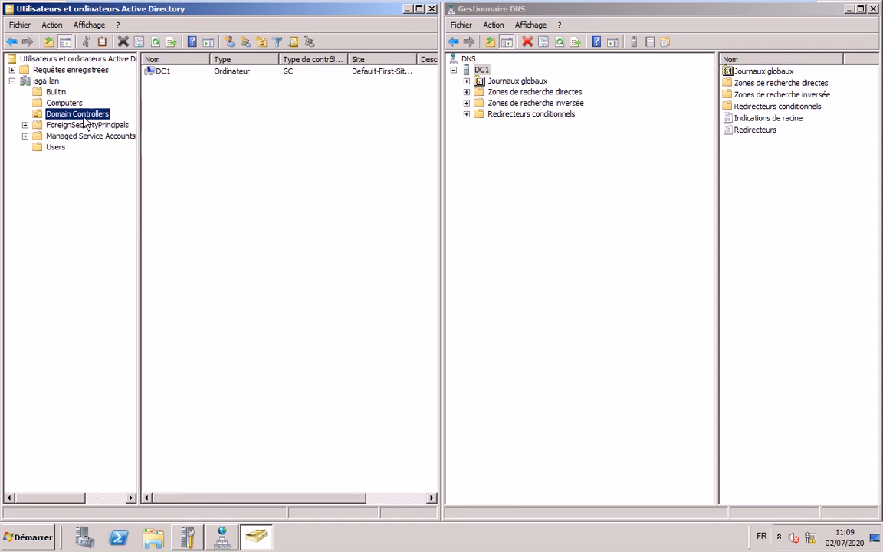
pyautogui.click(64, 104)
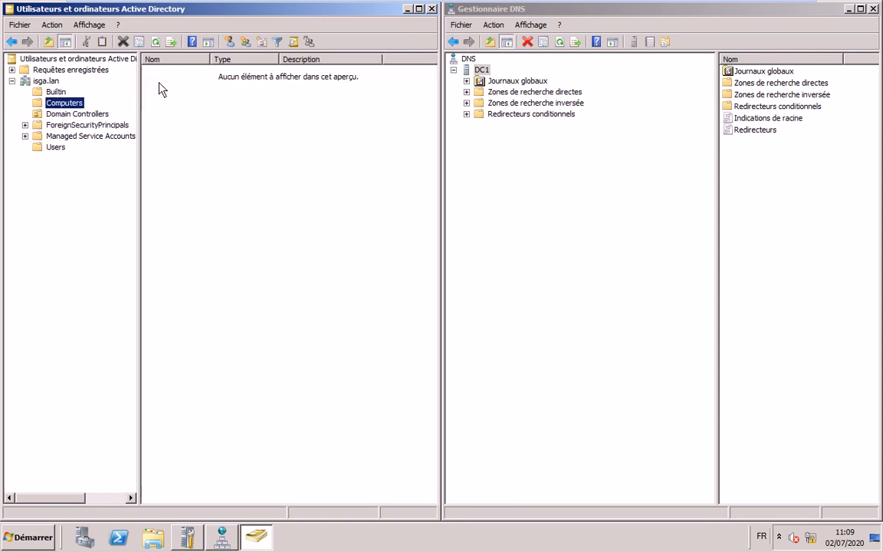
pyautogui.click(91, 113)
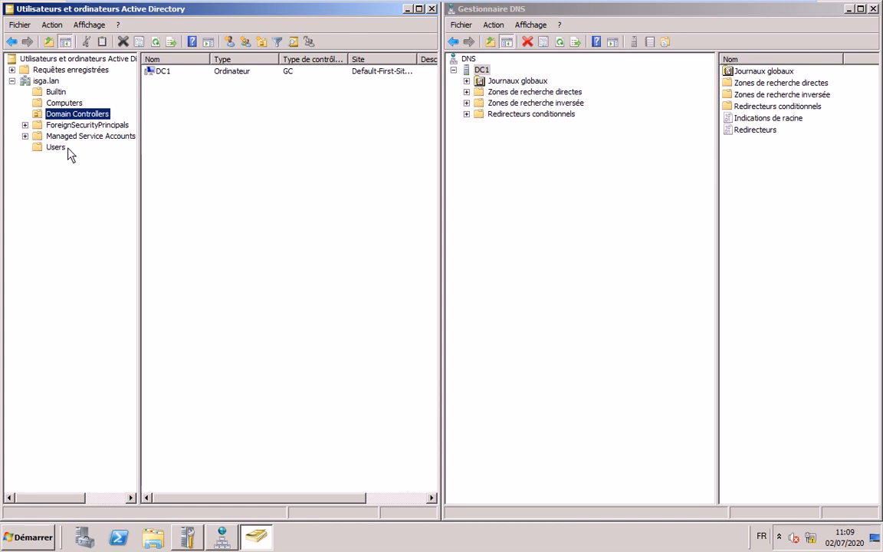
# List the Users container, widen the Nom column and sort entries by Type
pyautogui.press('Up')
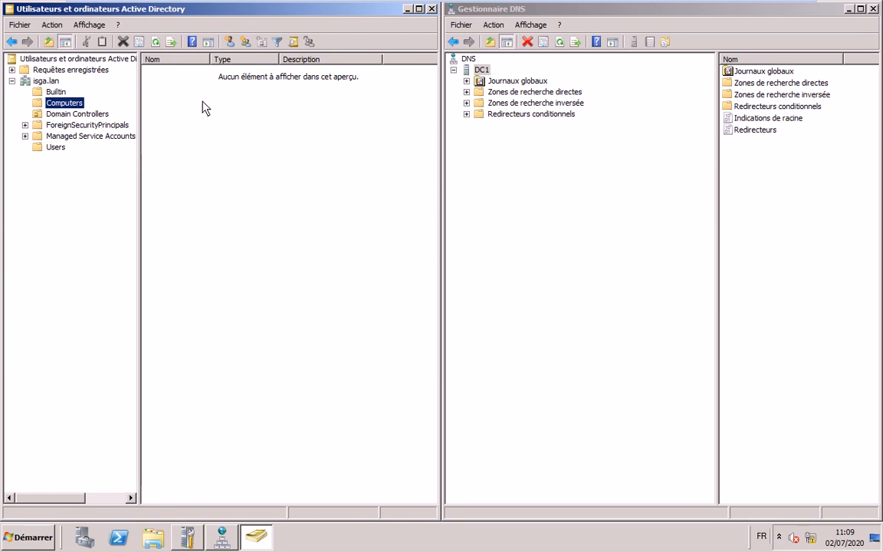
pyautogui.click(50, 148)
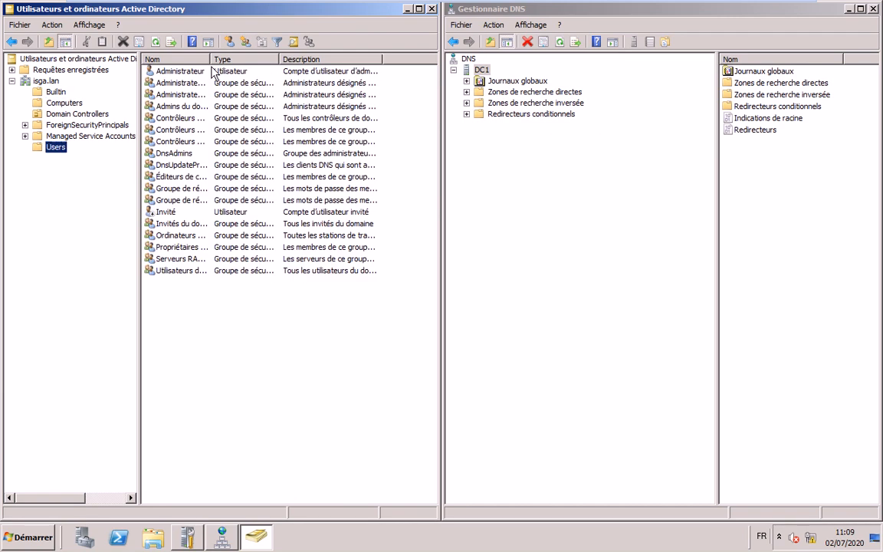
pyautogui.moveTo(210, 60); pyautogui.dragTo(257, 60)
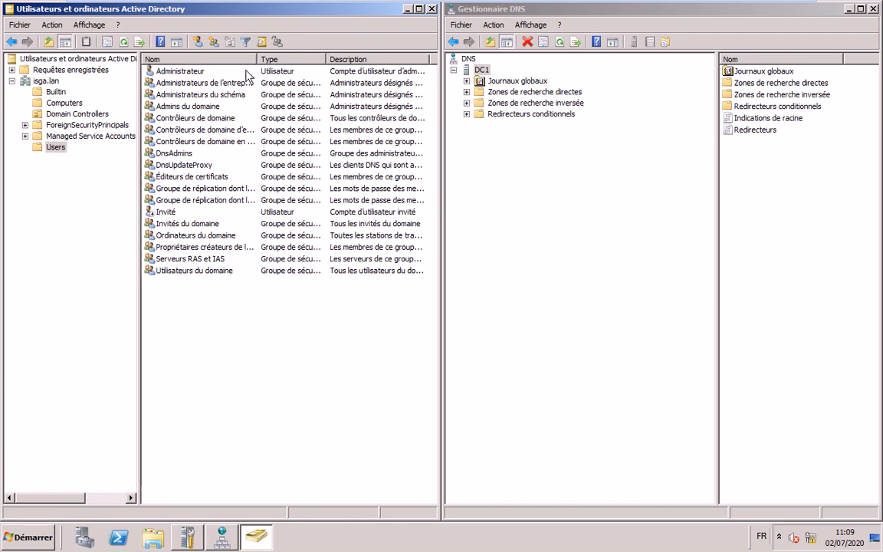
pyautogui.click(268, 59)
pyautogui.moveTo(257, 59); pyautogui.dragTo(287, 59)
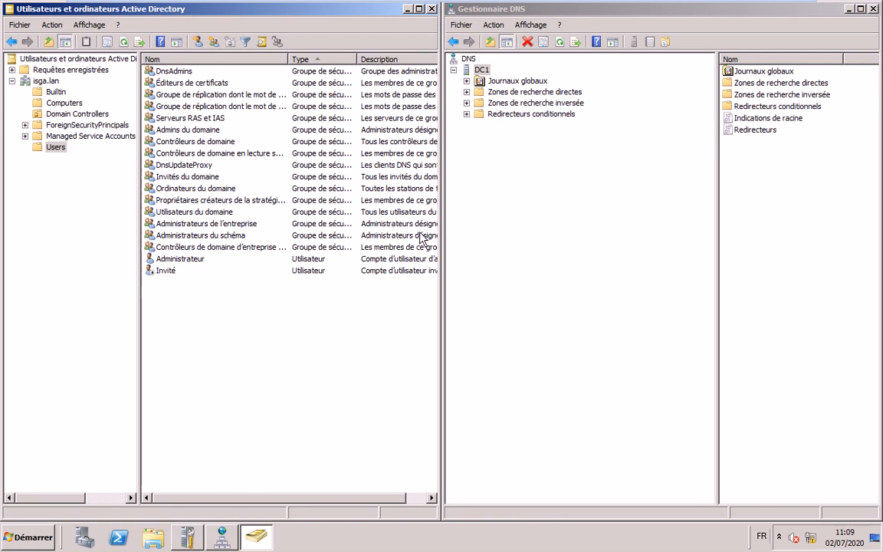
# Drill into _msdcs.isga.lan dc/_sites/Default-First-Site-Name/_tcp and select the port 389 dc1.isga.lan. record
pyautogui.doubleClick(479, 92)
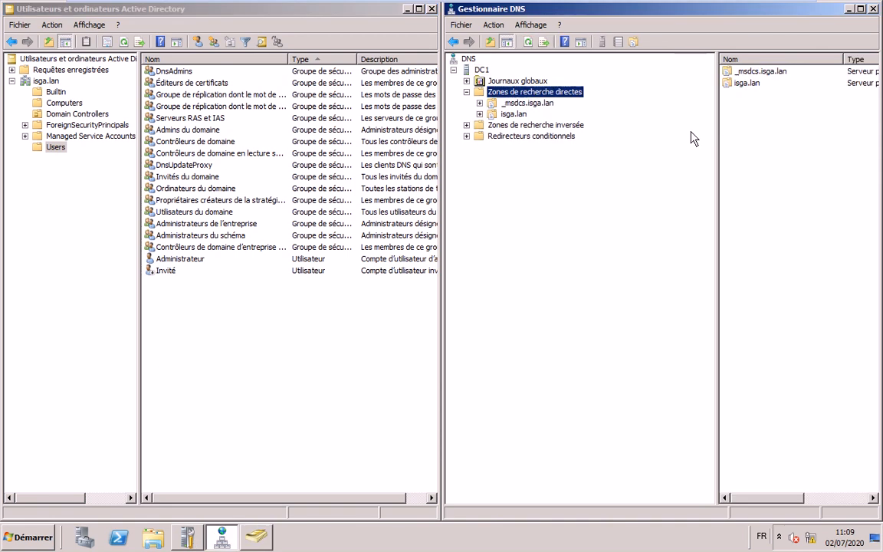
pyautogui.click(480, 113)
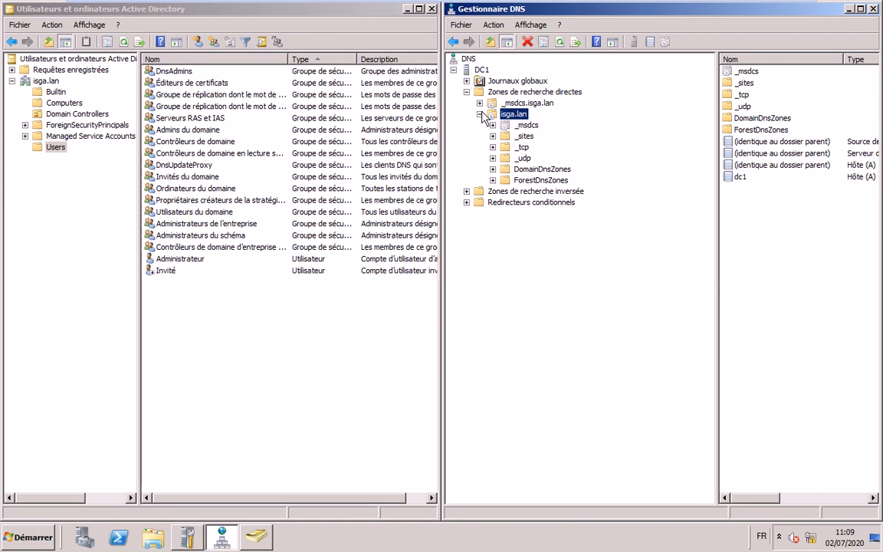
pyautogui.doubleClick(527, 103)
pyautogui.doubleClick(518, 114)
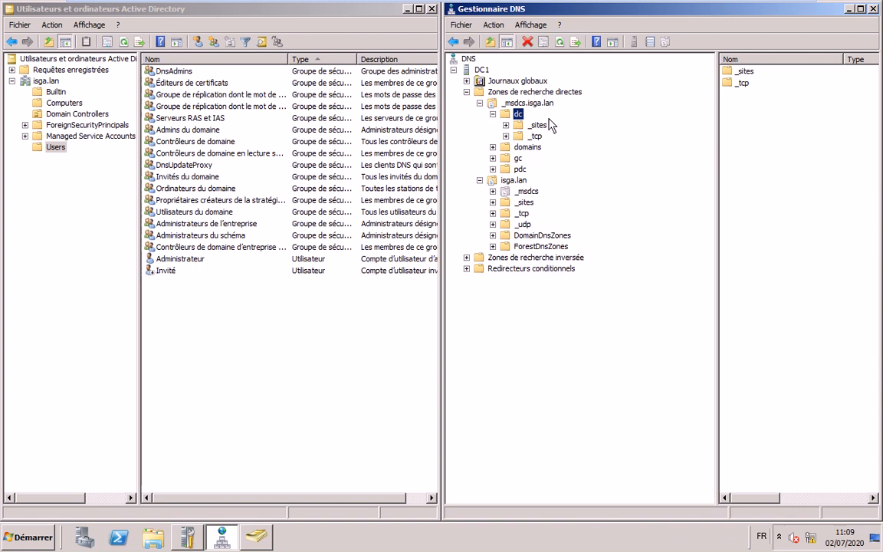
pyautogui.doubleClick(521, 125)
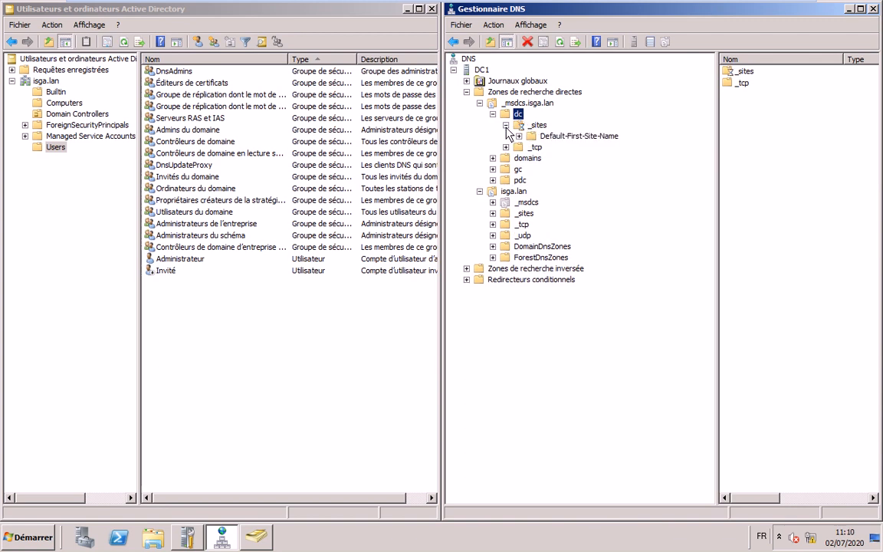
pyautogui.press('Down')
pyautogui.click(518, 136)
pyautogui.click(561, 148)
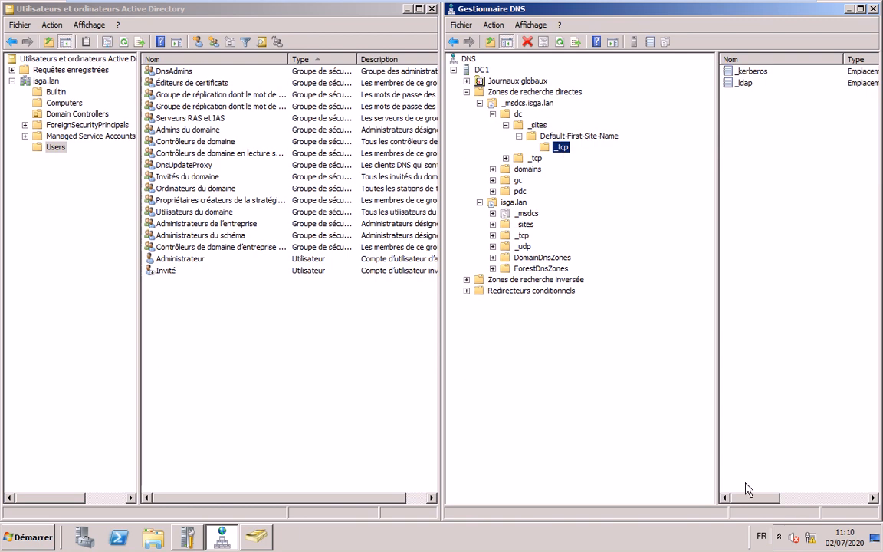
pyautogui.moveTo(751, 497); pyautogui.dragTo(830, 499)
pyautogui.click(781, 83)
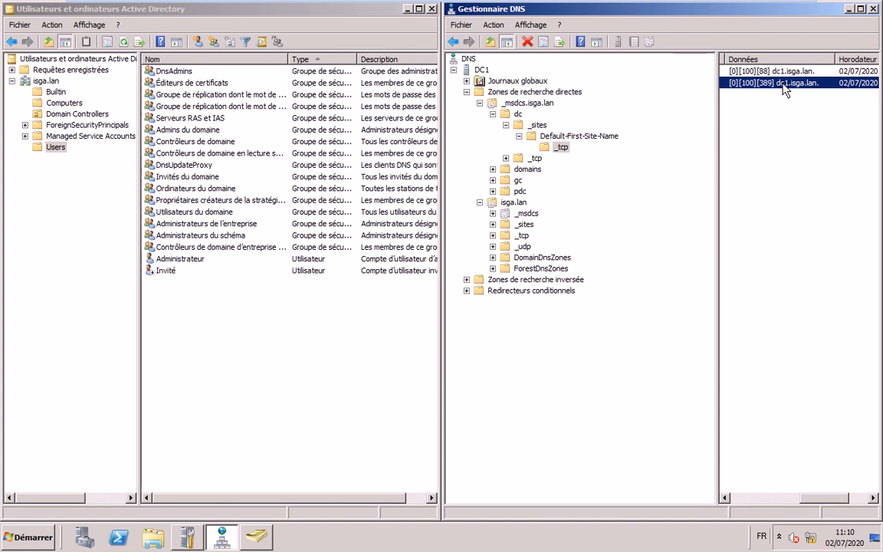
# Collapse the dc folder and select the _ldap record under domains/<GUID>/_tcp
pyautogui.click(505, 124)
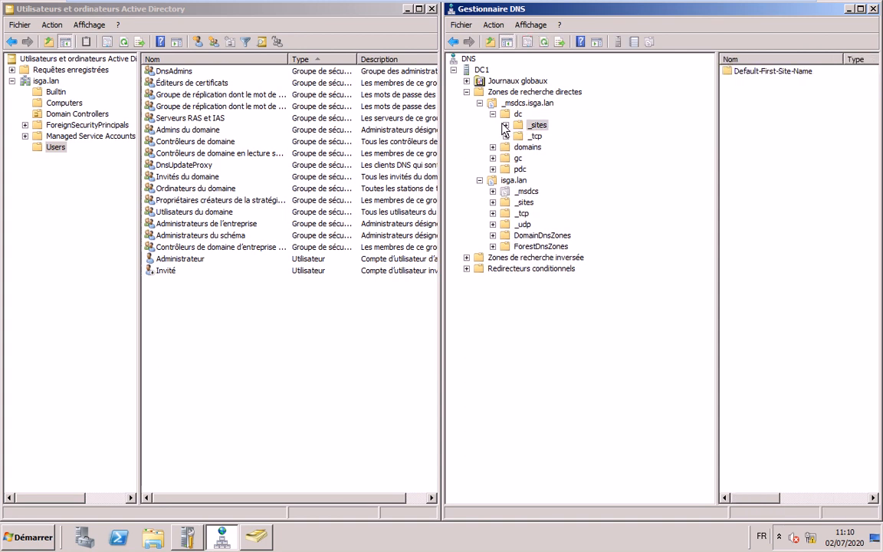
pyautogui.click(493, 113)
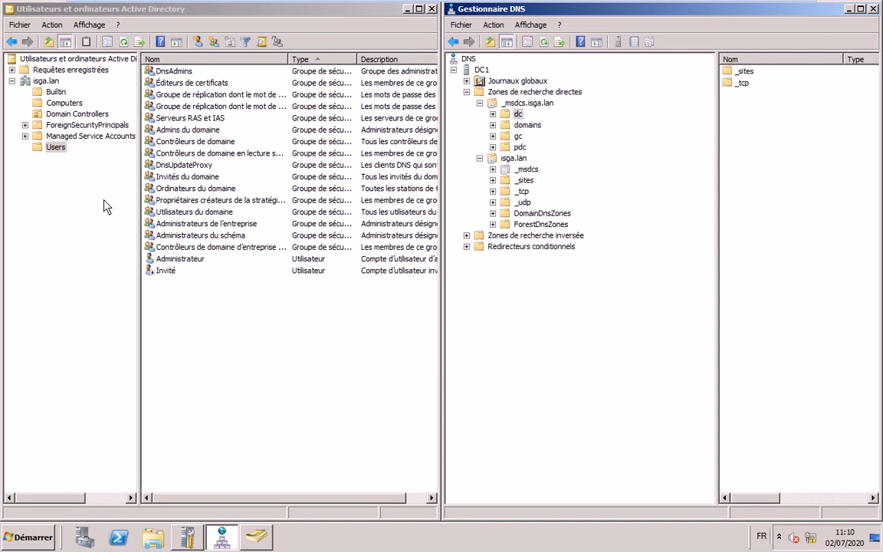
pyautogui.click(493, 125)
pyautogui.click(587, 137)
pyautogui.doubleClick(534, 138)
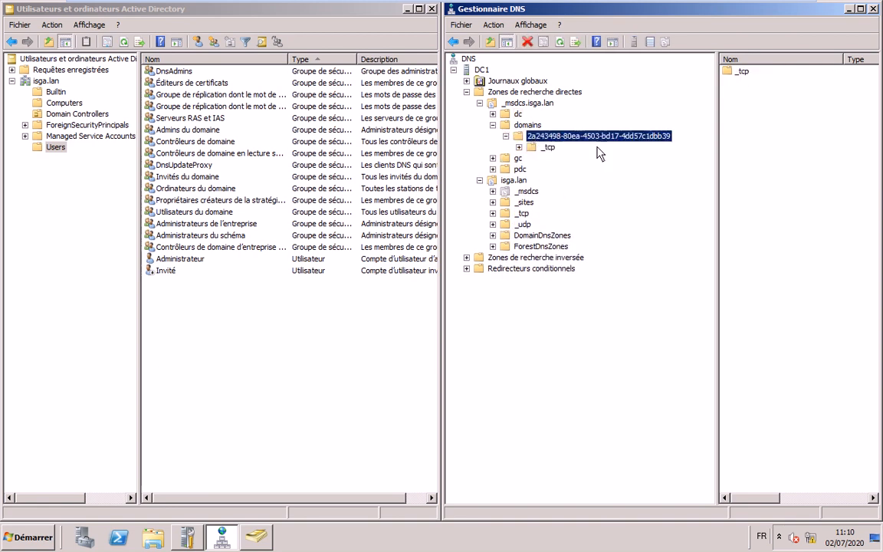
pyautogui.click(548, 146)
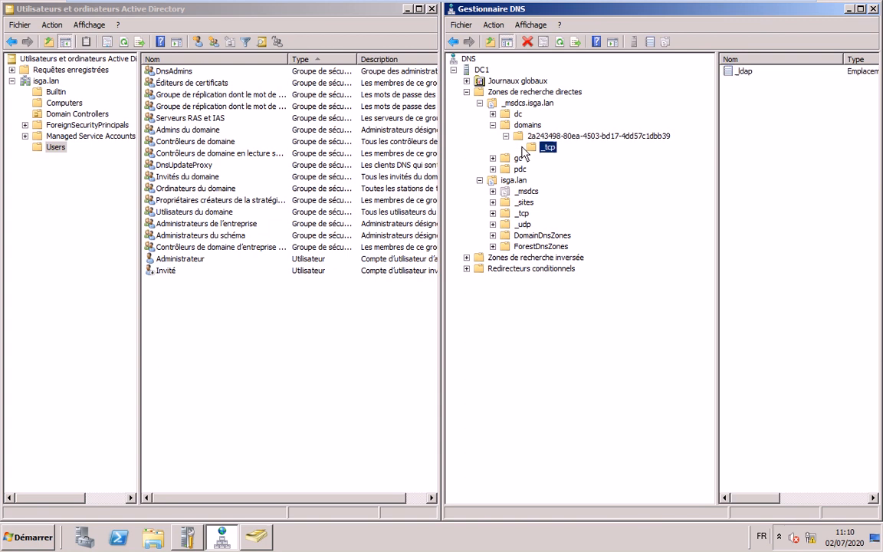
pyautogui.click(739, 71)
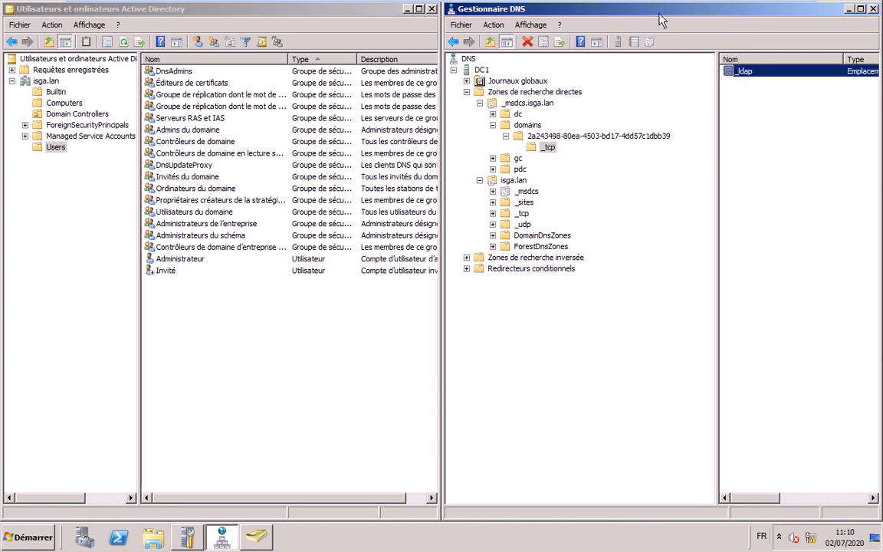
# Inspect the _ldap SRV record's properties showing host dc1.isga.lan., then close and re-dock DNS Manager right
pyautogui.moveTo(661, 21); pyautogui.dragTo(522, 21)
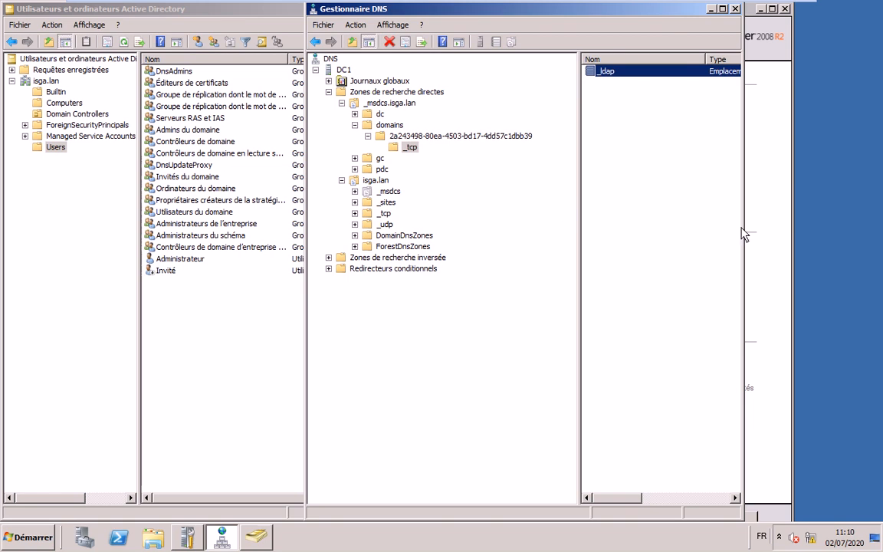
pyautogui.press('Return')
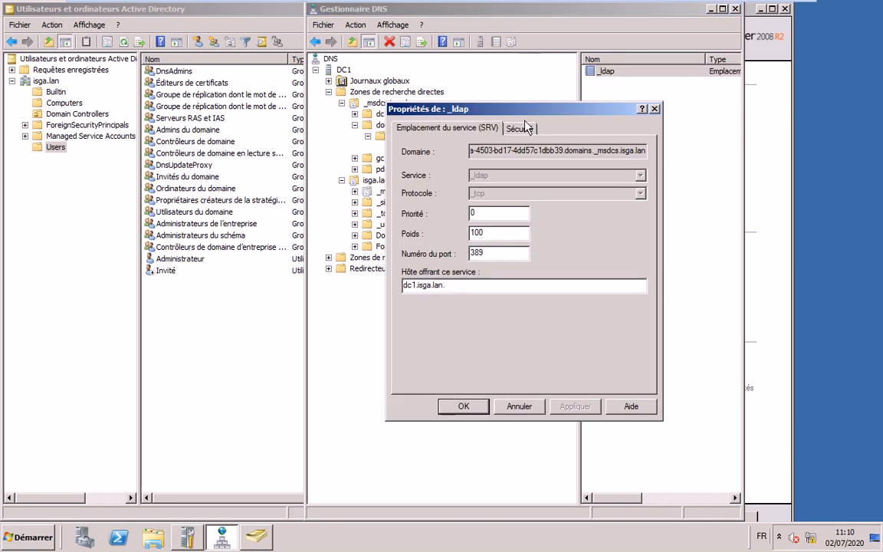
pyautogui.doubleClick(456, 286)
pyautogui.click(475, 406)
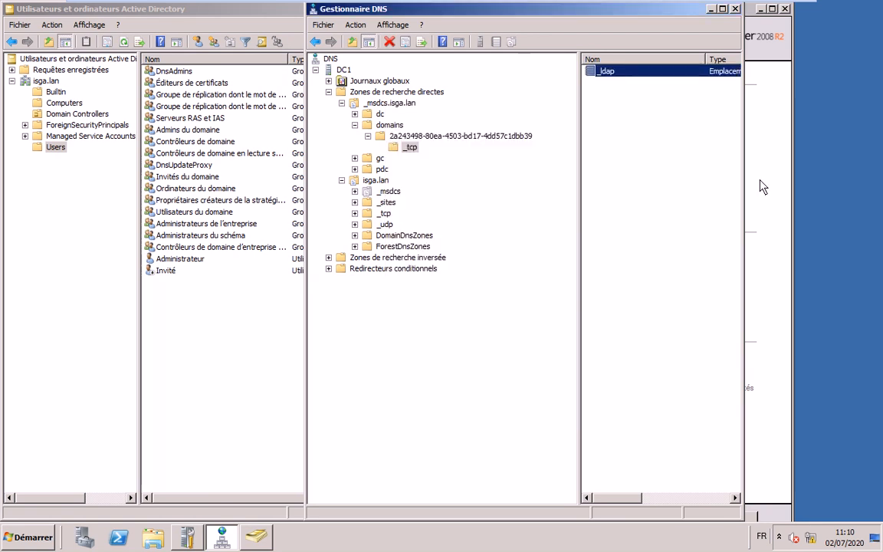
pyautogui.moveTo(816, 73); pyautogui.dragTo(881, 72)
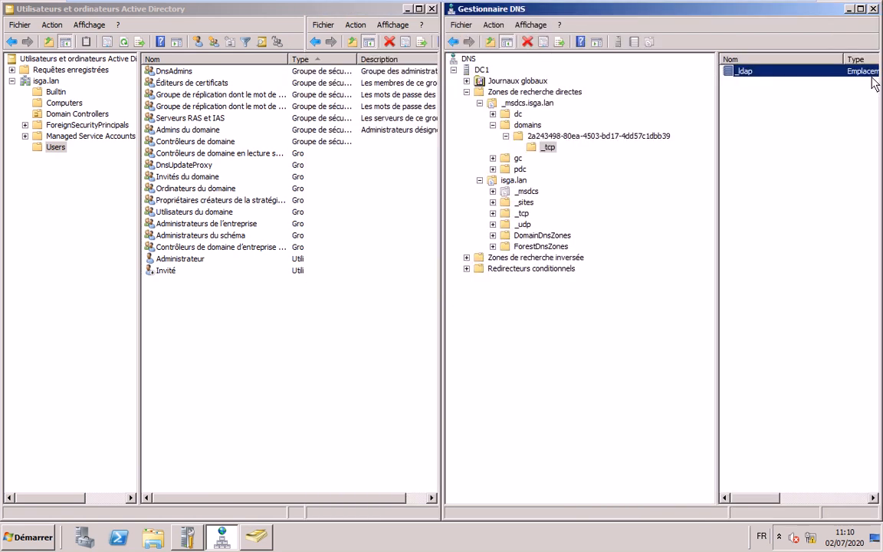
# Collapse the isga.lan zones and highlight the next instruction in the Notepad notes
pyautogui.click(479, 102)
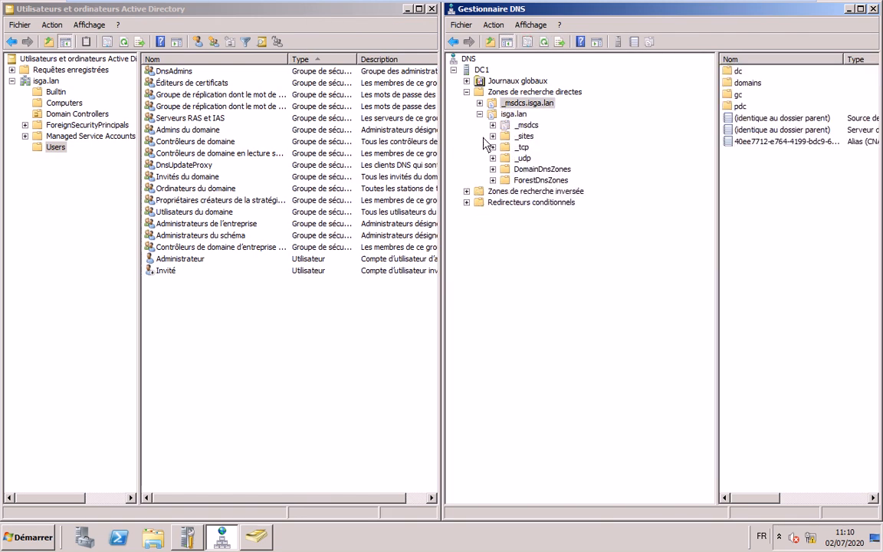
pyautogui.click(479, 114)
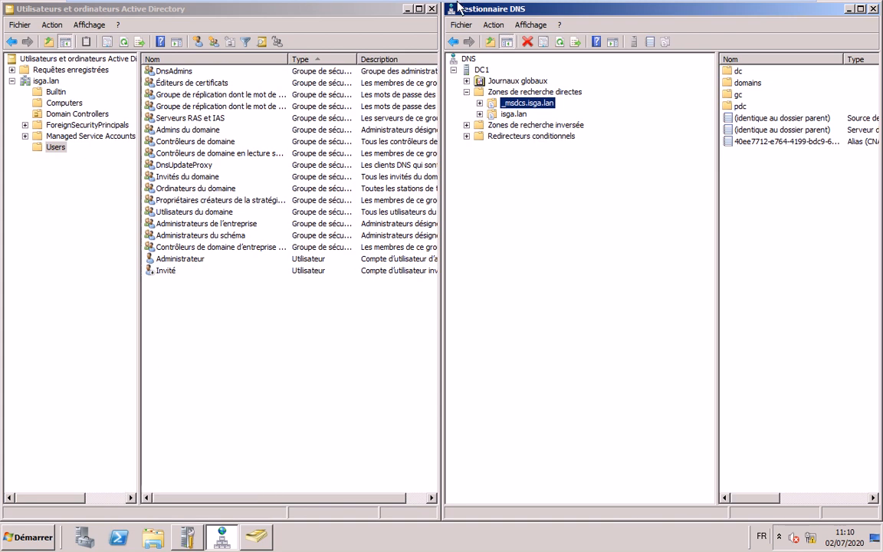
pyautogui.moveTo(722, 24)
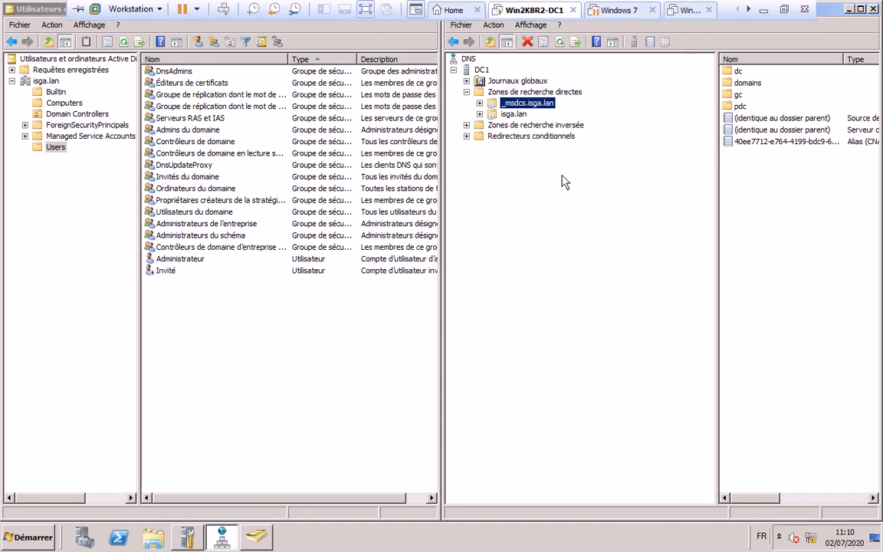
pyautogui.moveTo(786, 8)
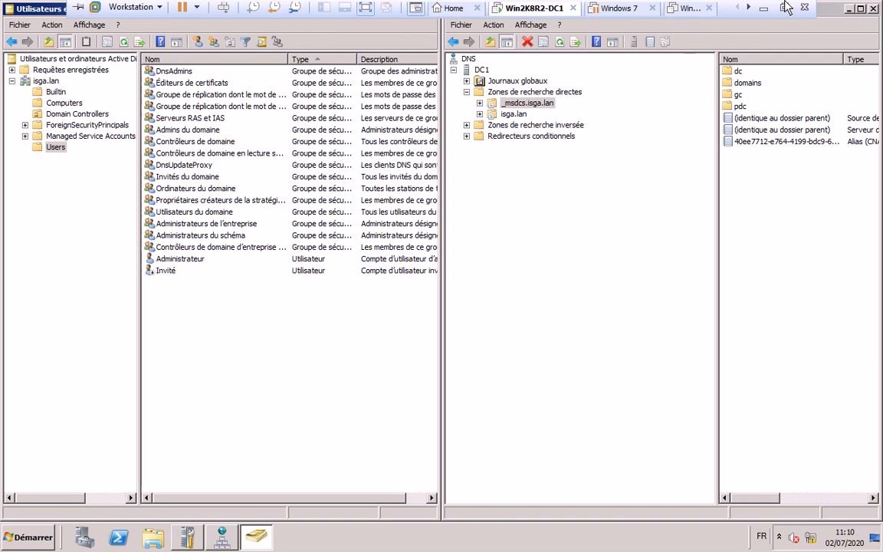
pyautogui.hotkey('alt', 'Tab')
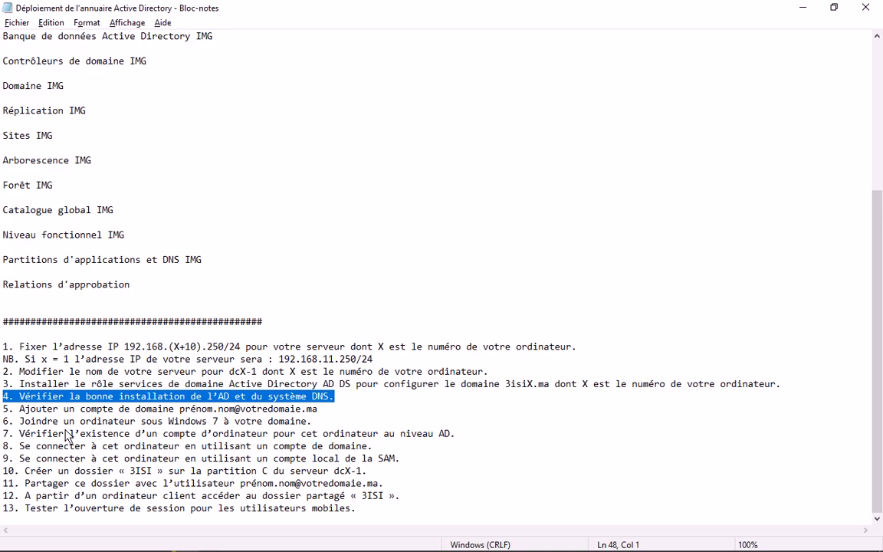
pyautogui.moveTo(20, 408); pyautogui.dragTo(320, 404)
pyautogui.hotkey('alt', 'Tab')
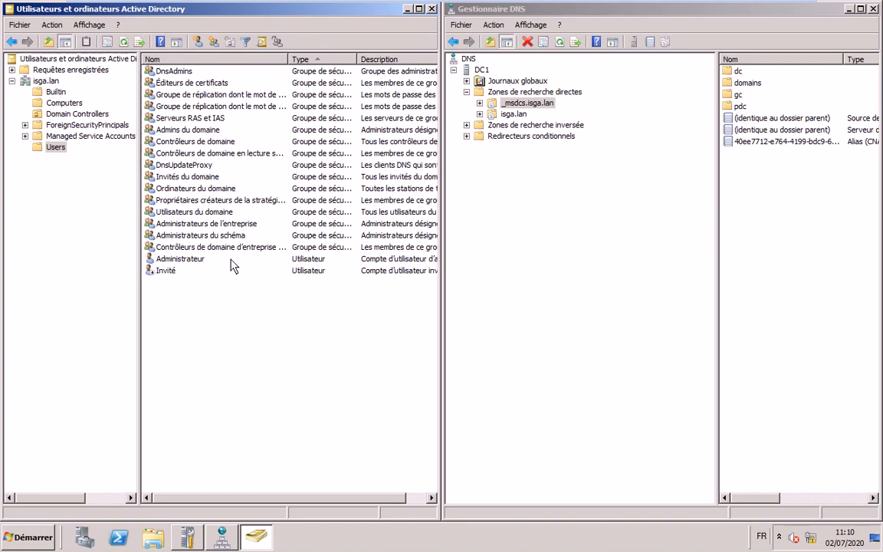
# Start a new user in isga.lan/Users and enter its first name, last name and logon name
pyautogui.click(197, 41)
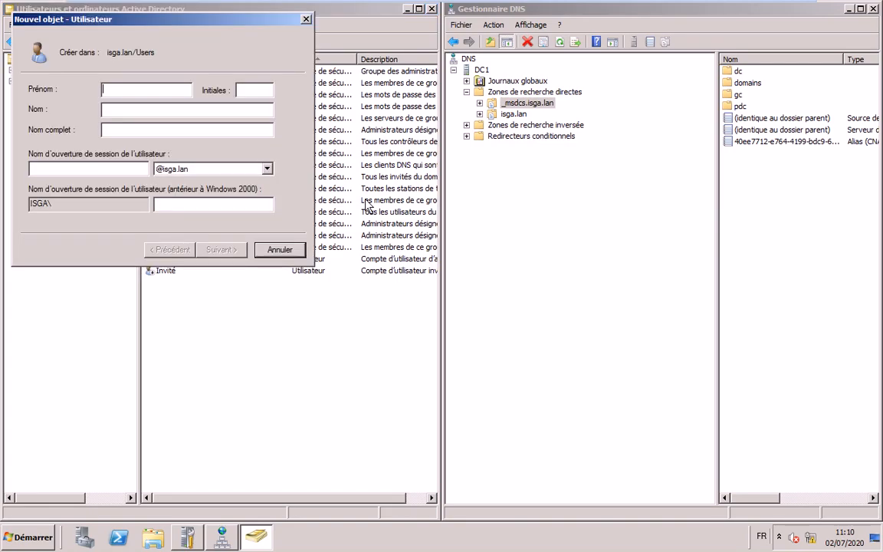
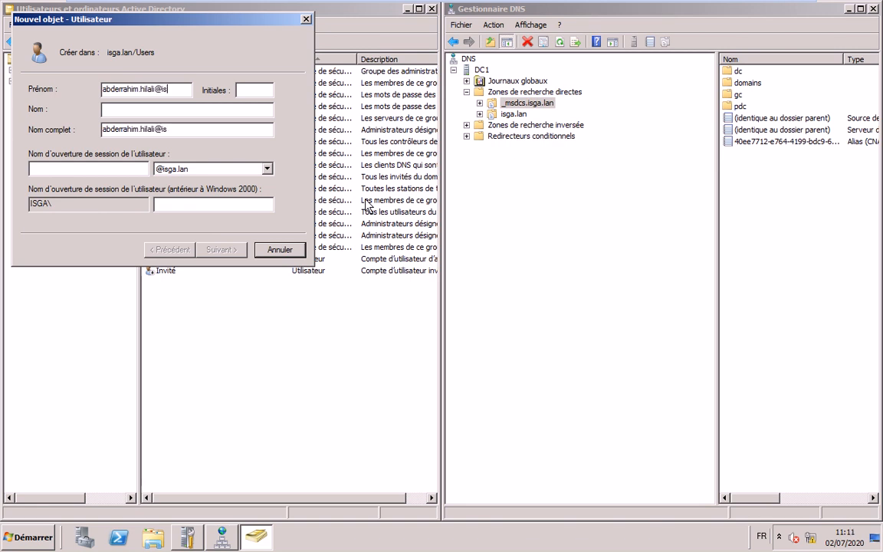
pyautogui.moveTo(189, 89); pyautogui.dragTo(5, 77)
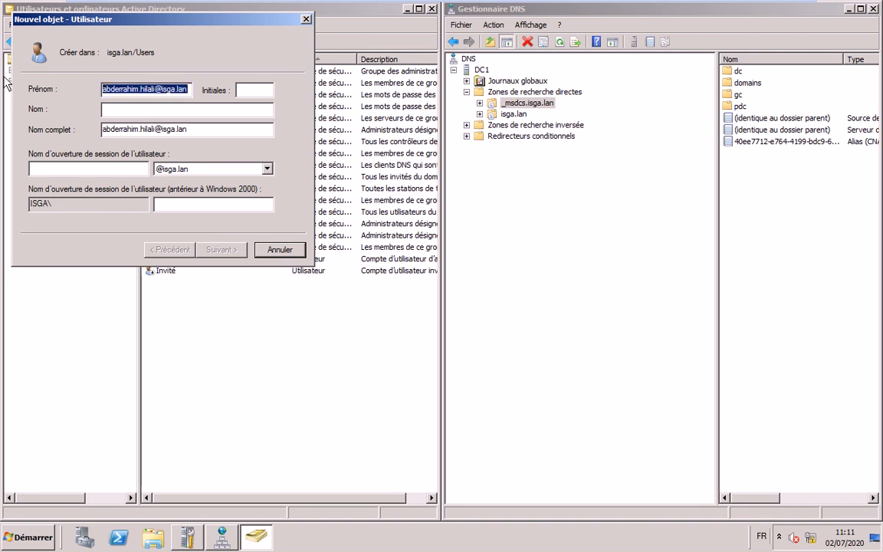
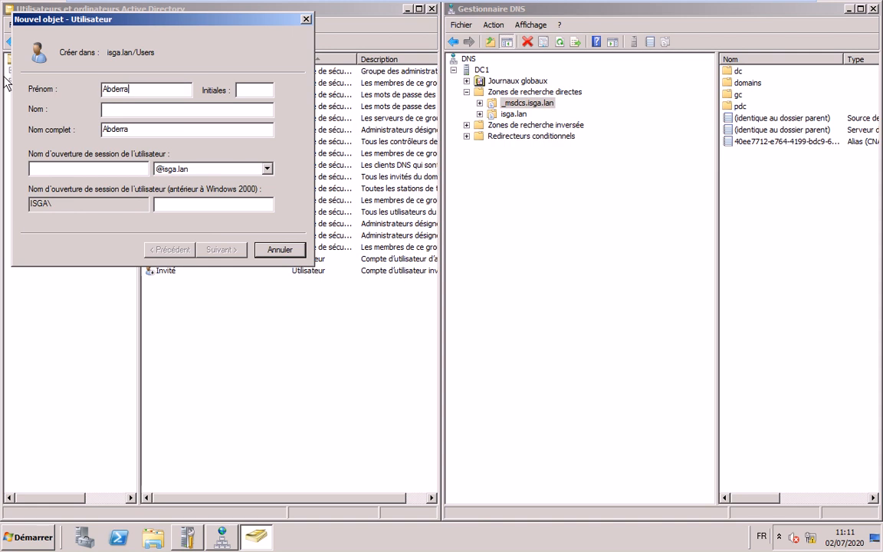
pyautogui.press('Tab')
pyautogui.press('Tab')
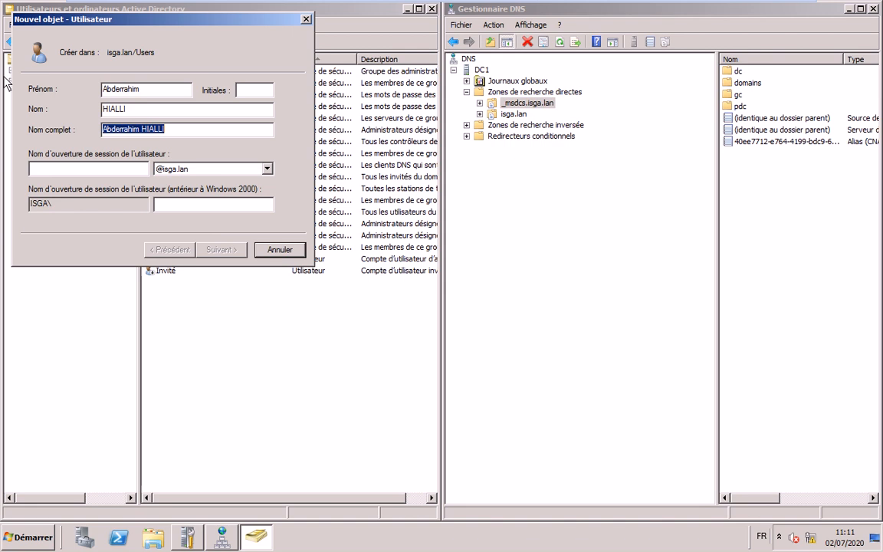
pyautogui.hotkey('shift', 'Tab')
pyautogui.write('HIA')
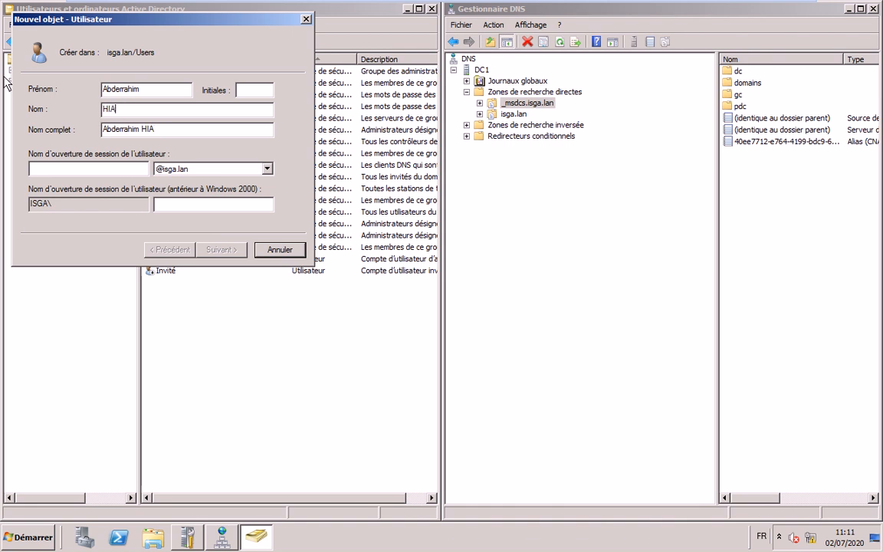
pyautogui.press('BackSpace')
pyautogui.press('BackSpace')
pyautogui.write('ILALI')
pyautogui.press('Tab')
pyautogui.press('Tab')
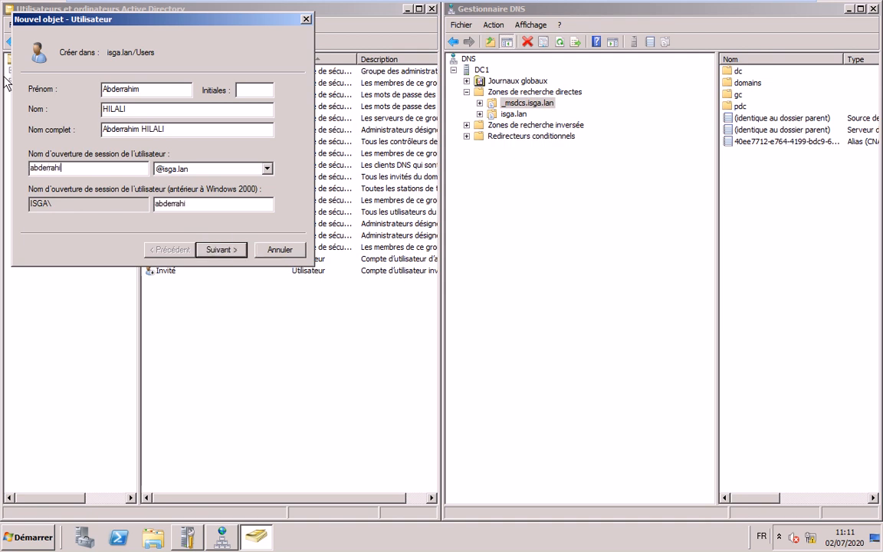
# Set and confirm the user's password, untick forced change at next logon, and finish
pyautogui.click(220, 249)
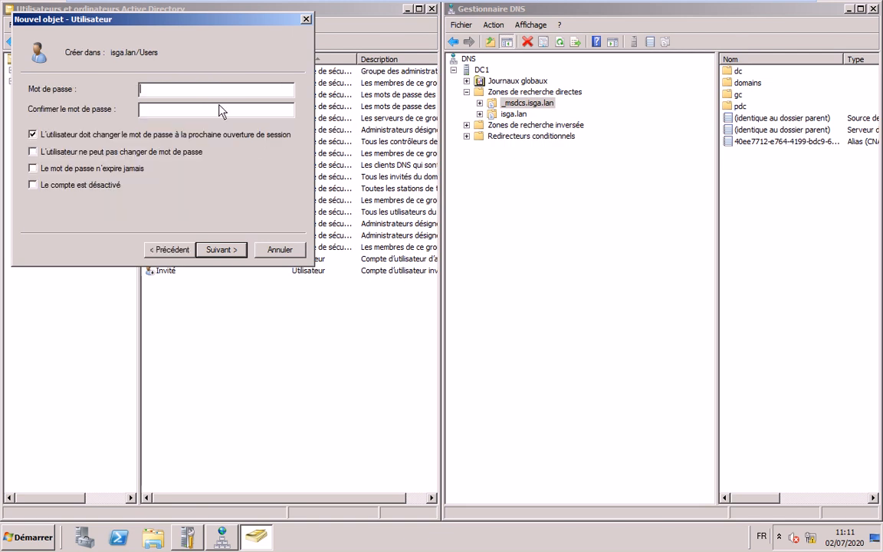
pyautogui.write('••••••••')
pyautogui.press('Tab')
pyautogui.write('••••••••')
pyautogui.click(102, 134)
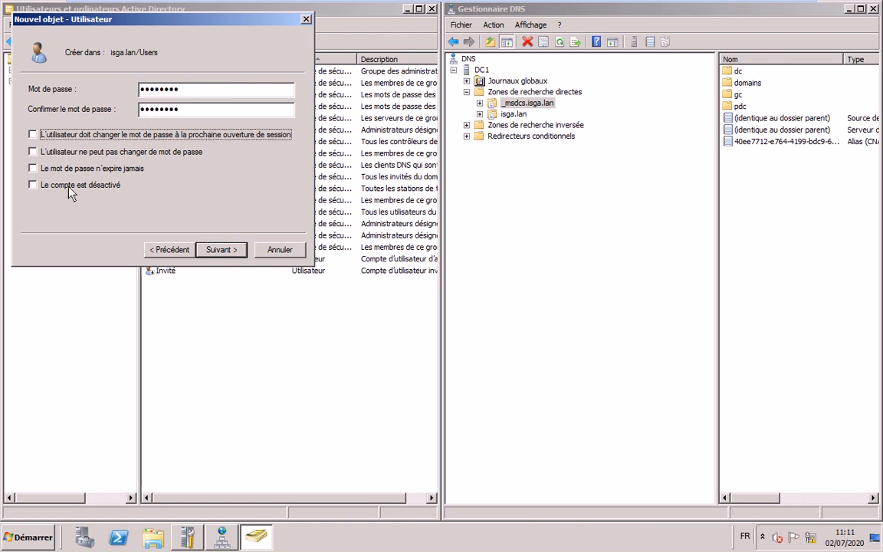
pyautogui.click(222, 250)
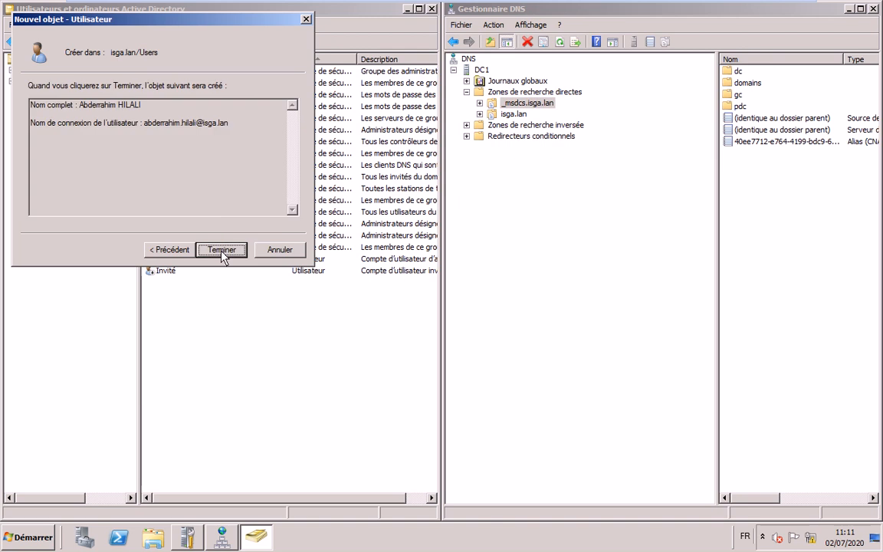
pyautogui.click(221, 250)
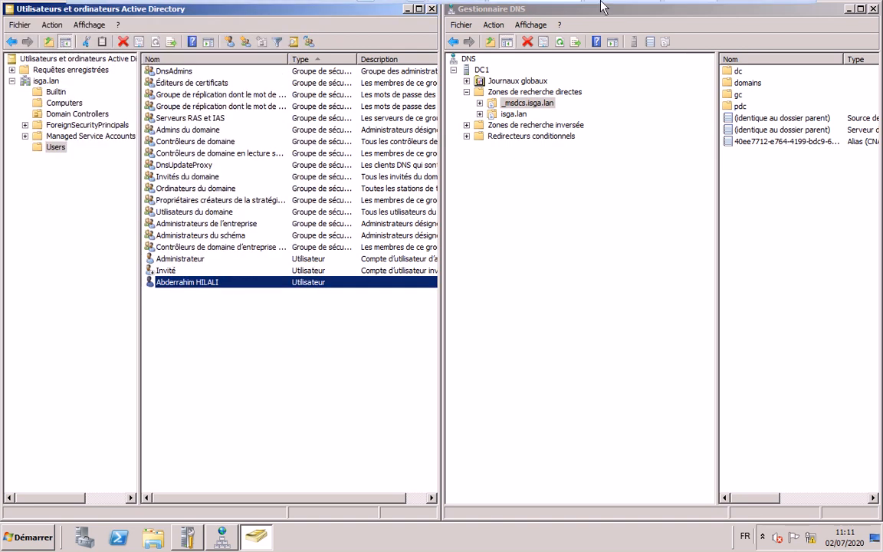
pyautogui.moveTo(602, 8)
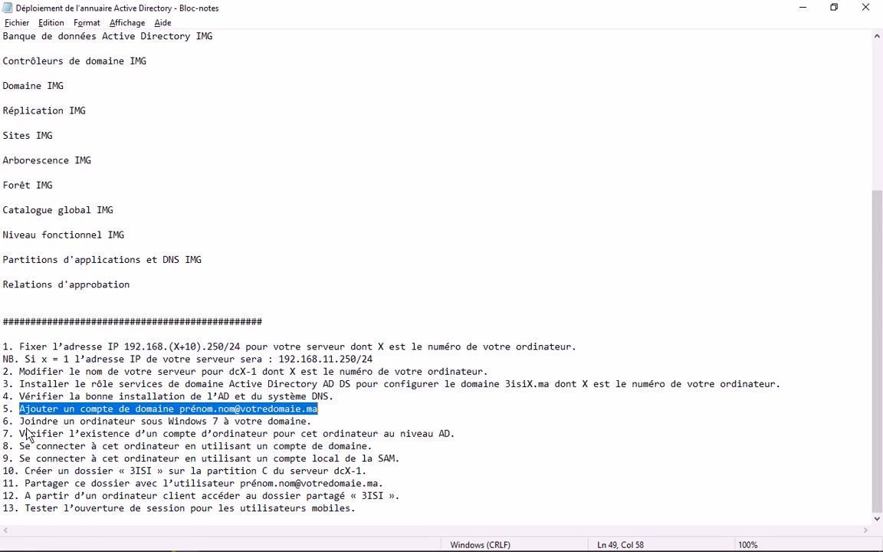
# Highlight task 6 on joining Windows 7 and switch to the Windows 10 x64 VM
pyautogui.moveTo(19, 421); pyautogui.dragTo(314, 423)
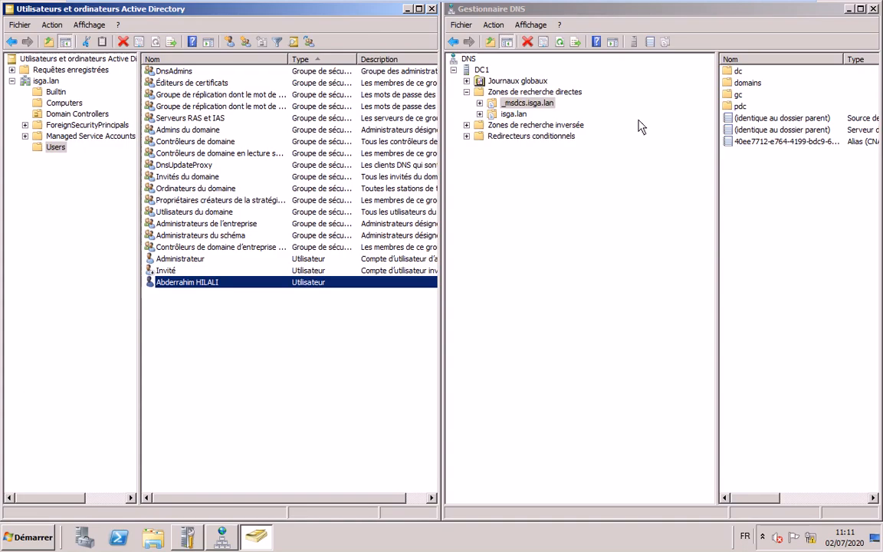
pyautogui.moveTo(755, 8)
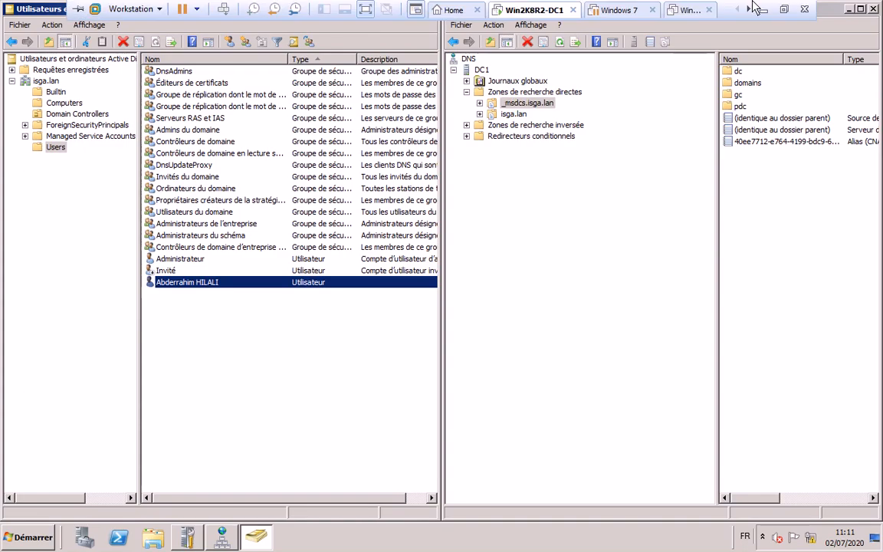
pyautogui.click(688, 10)
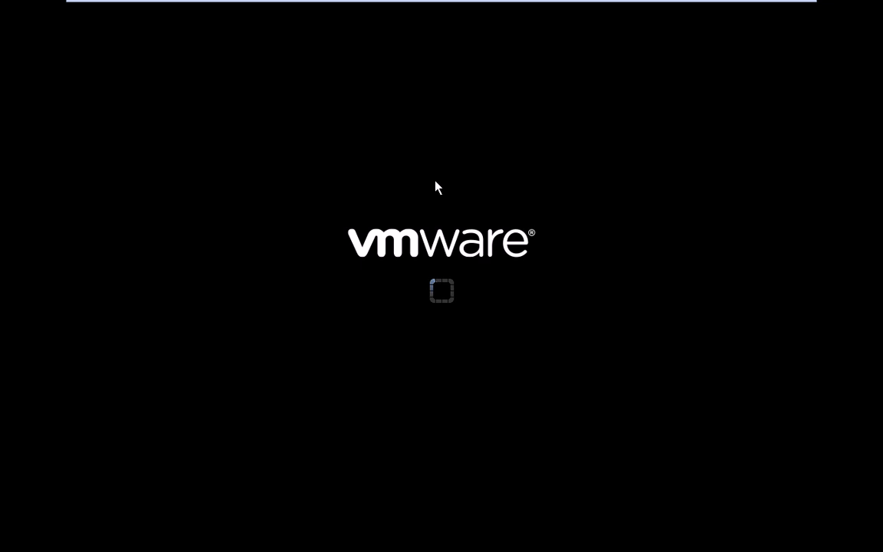
pyautogui.moveTo(700, 11)
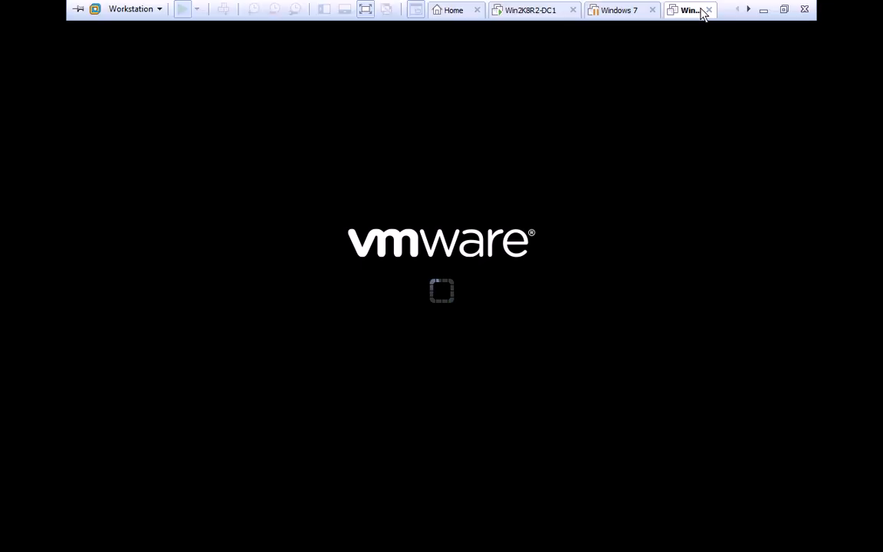
# Highlight tasks 7 to 13 in the lab notes, minimize Notepad and dismiss the lock-file error
pyautogui.hotkey('alt', 'Tab')
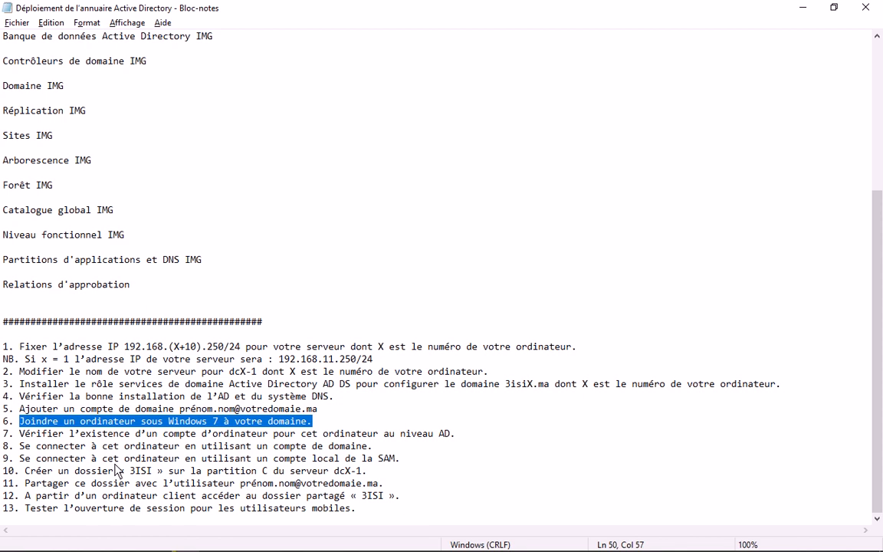
pyautogui.click(63, 435)
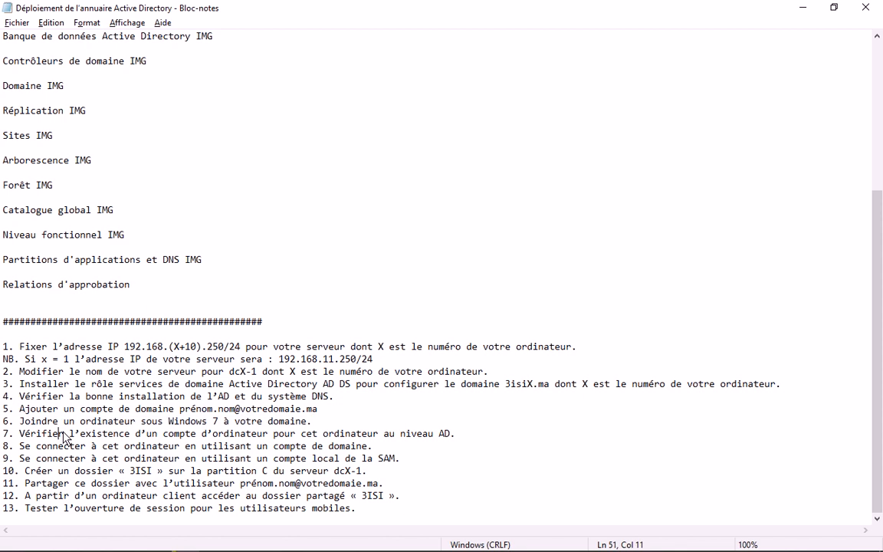
pyautogui.moveTo(66, 437); pyautogui.dragTo(371, 436)
pyautogui.moveTo(31, 446); pyautogui.dragTo(373, 449)
pyautogui.moveTo(296, 463); pyautogui.dragTo(356, 458)
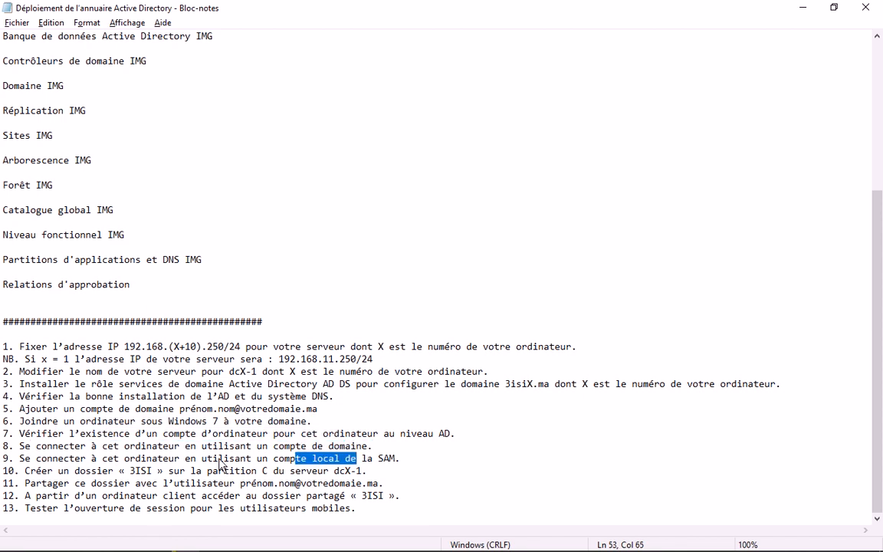
pyautogui.moveTo(220, 464); pyautogui.dragTo(401, 459)
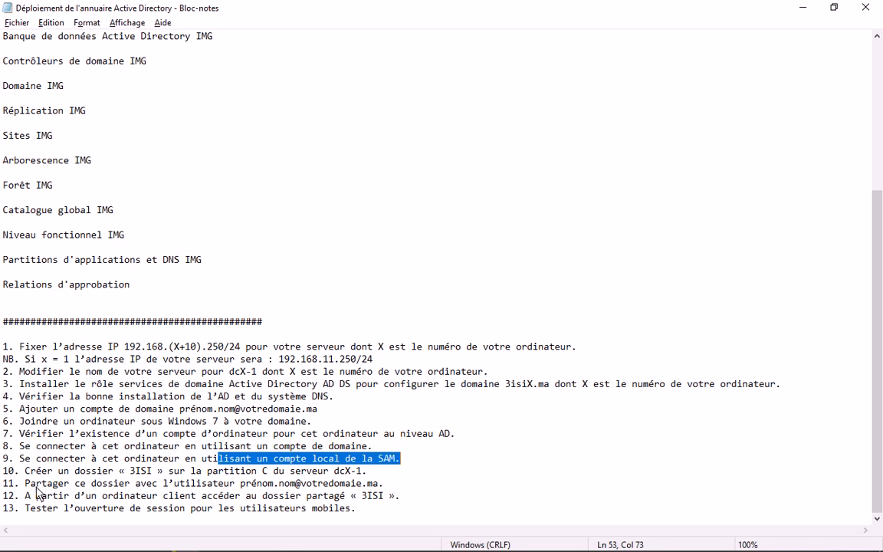
pyautogui.moveTo(41, 483); pyautogui.dragTo(400, 487)
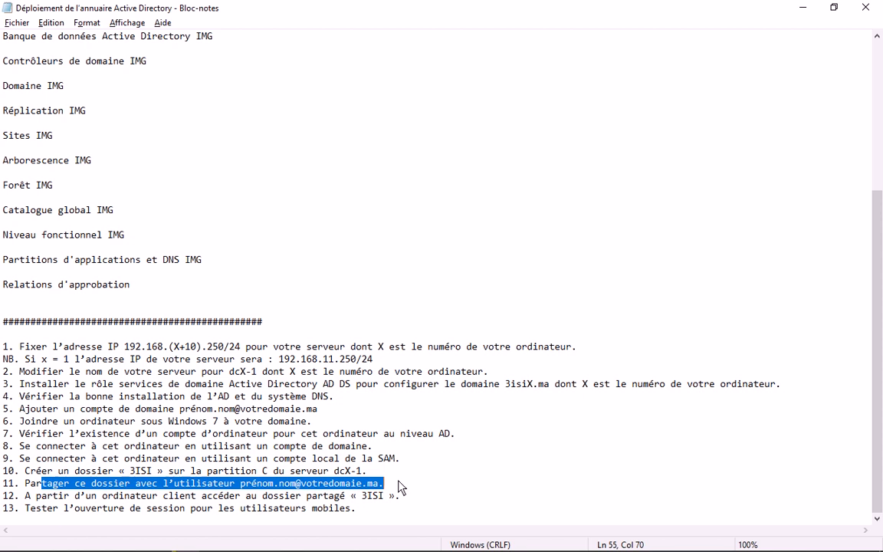
pyautogui.moveTo(24, 496); pyautogui.dragTo(420, 499)
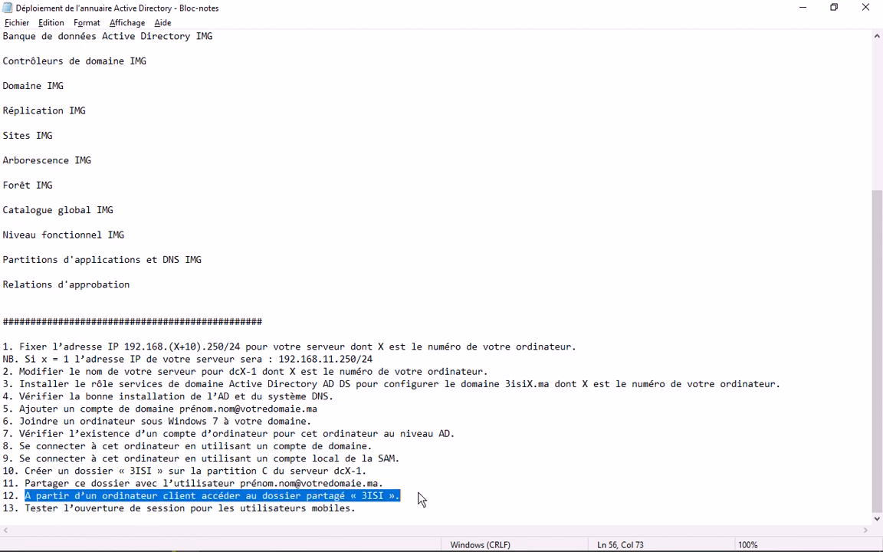
pyautogui.moveTo(359, 509); pyautogui.dragTo(19, 529)
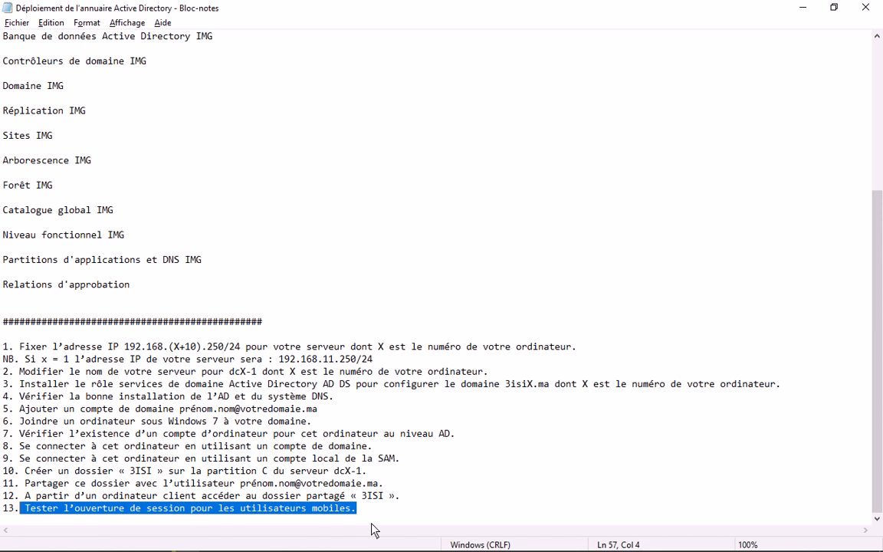
pyautogui.click(805, 12)
pyautogui.press('Return')
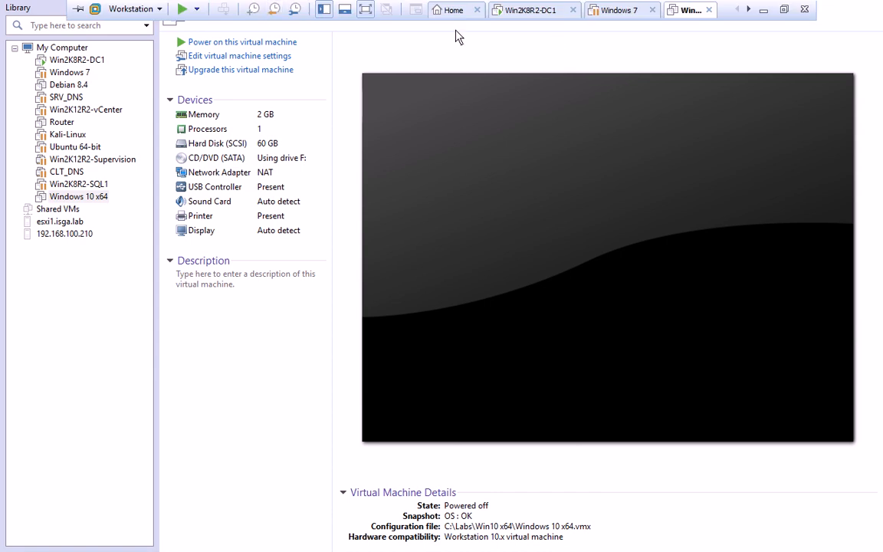
# Revert the Windows 7 VM to its 'OS : OK' snapshot and dismiss the removable devices notice
pyautogui.click(617, 10)
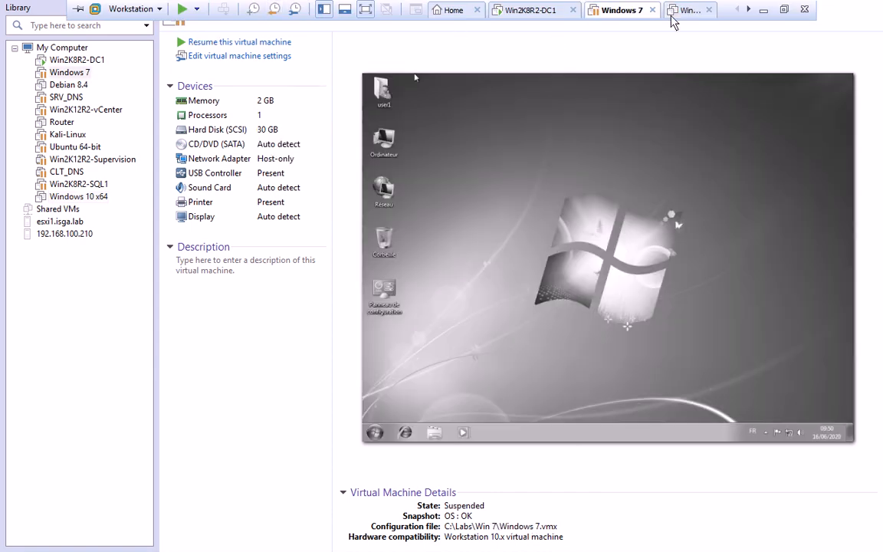
pyautogui.click(296, 11)
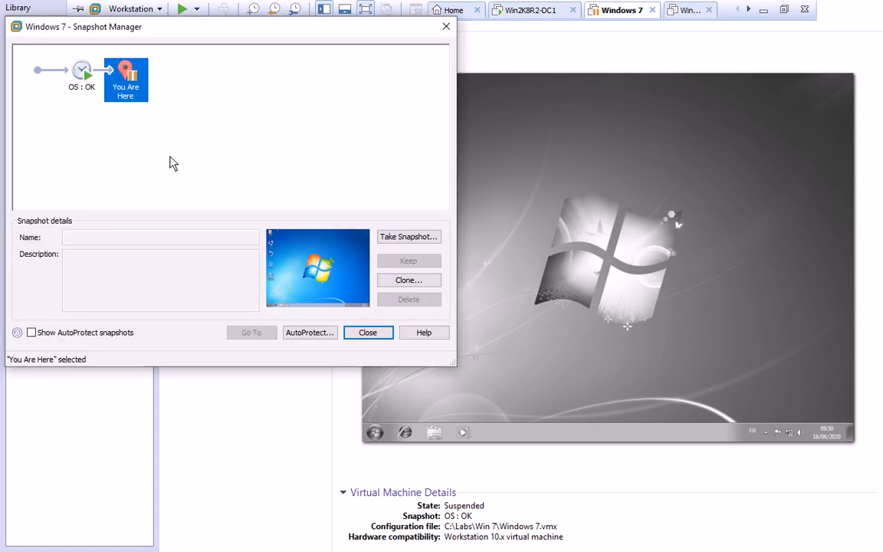
pyautogui.click(82, 80)
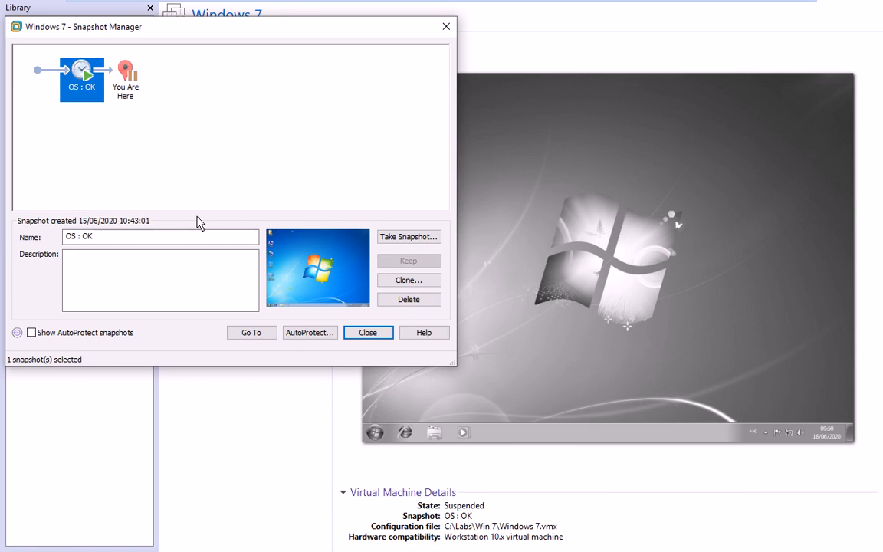
pyautogui.click(251, 334)
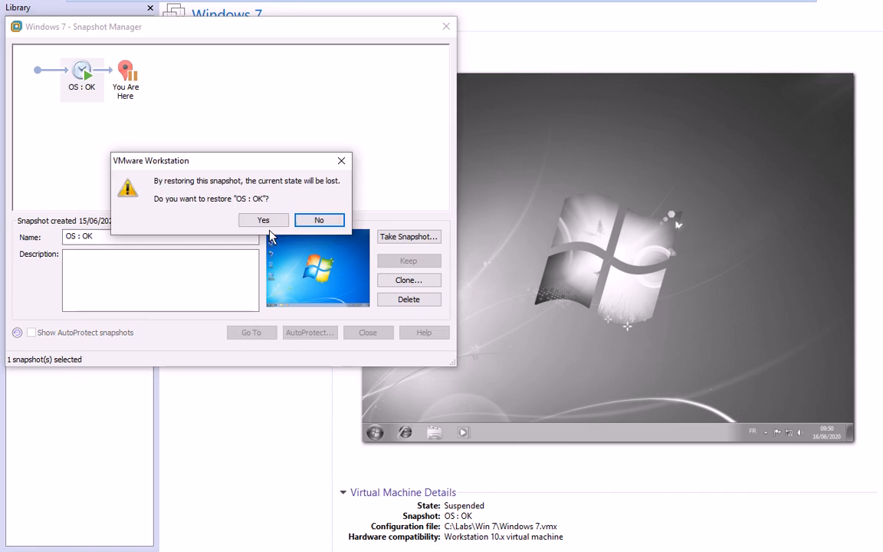
pyautogui.click(257, 220)
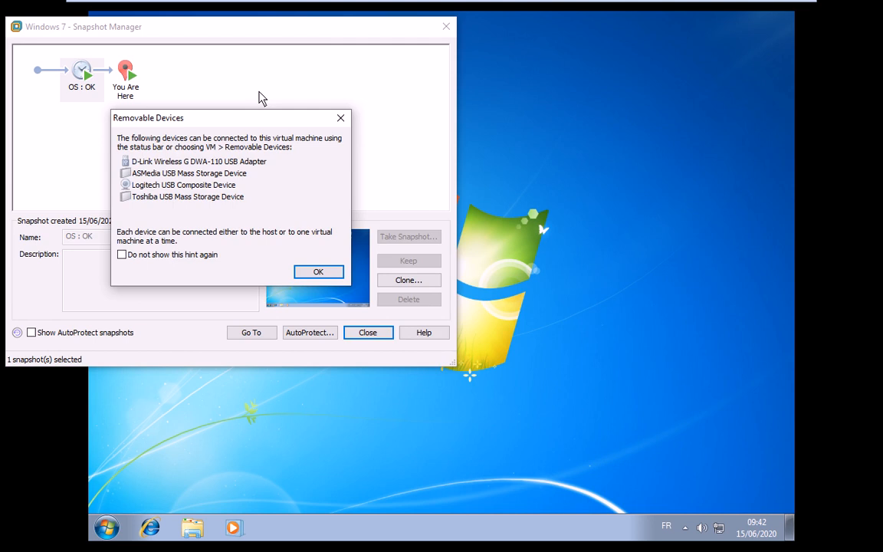
pyautogui.click(331, 276)
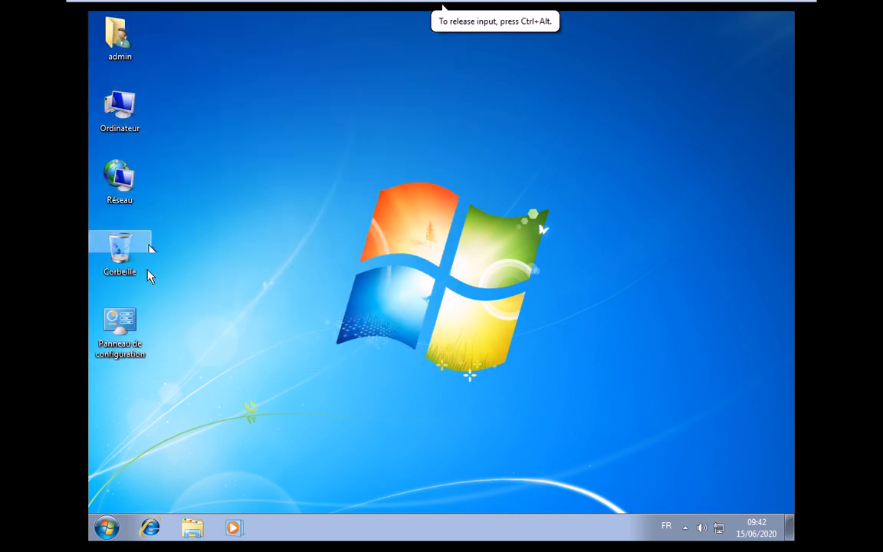
# View the Windows 7 computer's system properties, then close them
pyautogui.rightClick(117, 184)
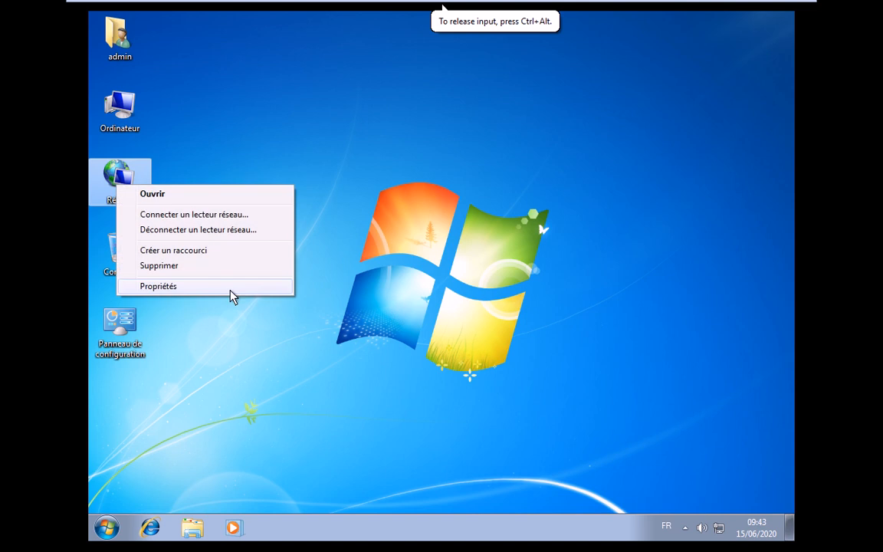
pyautogui.press('Escape')
pyautogui.rightClick(123, 107)
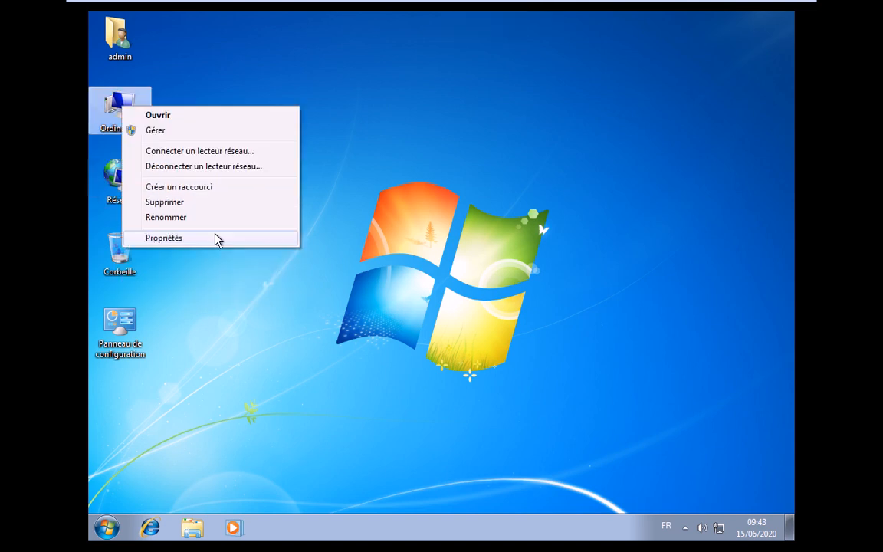
pyautogui.click(294, 240)
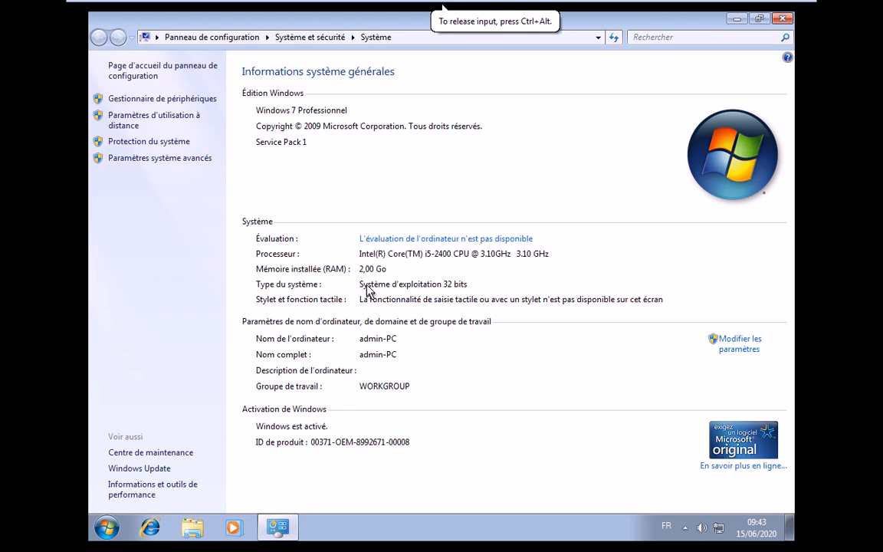
pyautogui.click(782, 19)
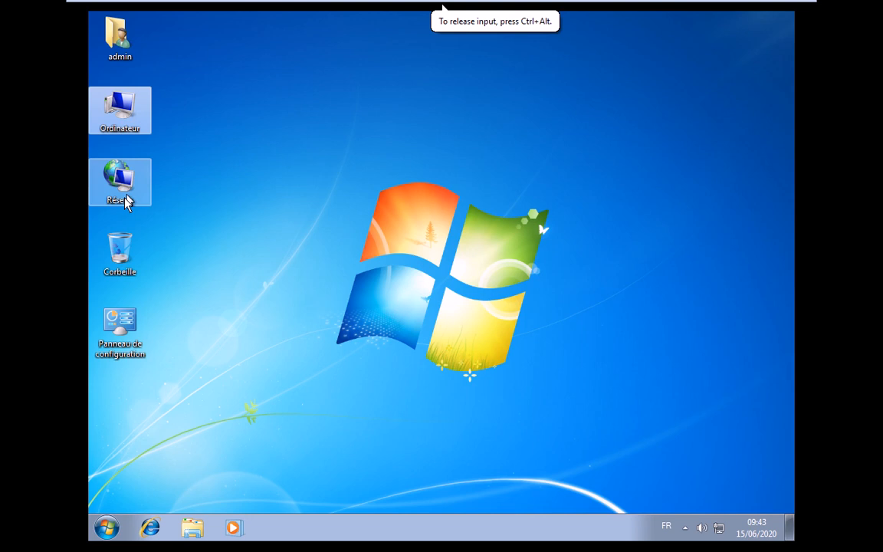
# Open Local Area Connection properties from Network and Sharing Center and disable IPv6
pyautogui.rightClick(127, 200)
pyautogui.click(216, 293)
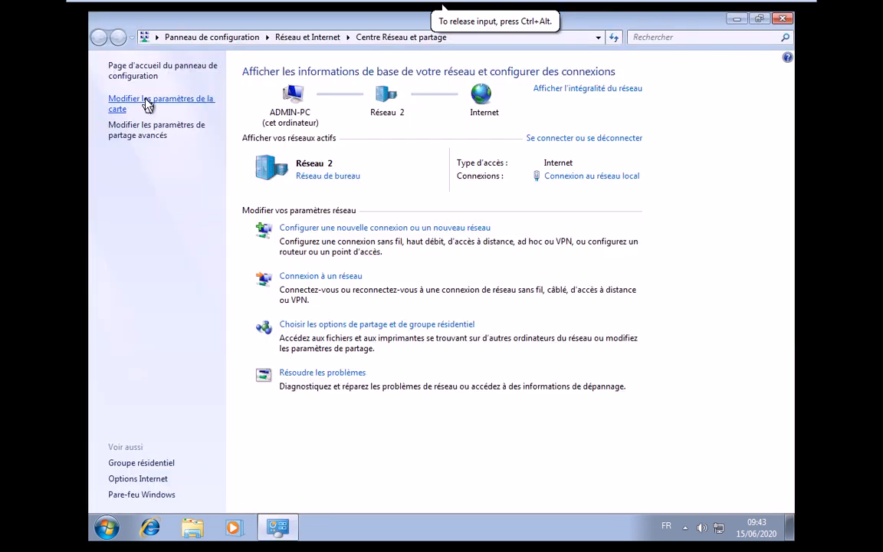
pyautogui.click(148, 105)
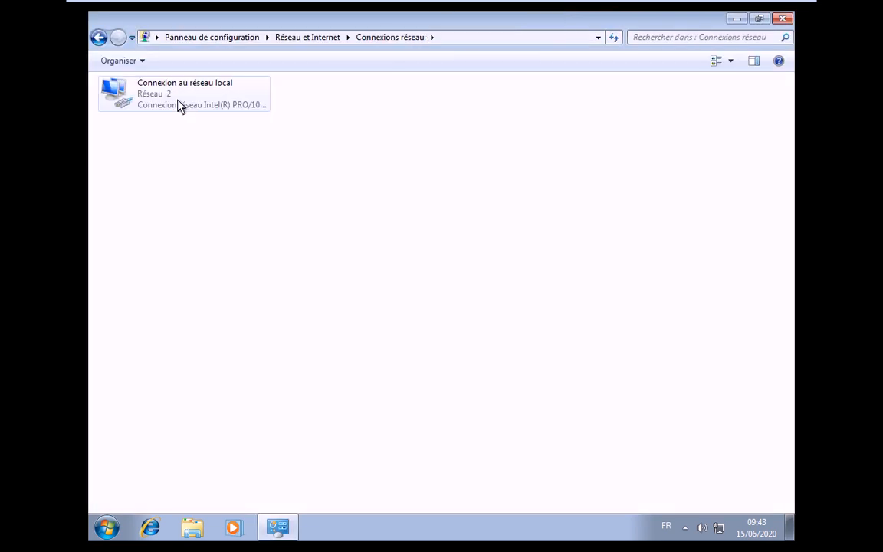
pyautogui.rightClick(178, 106)
pyautogui.click(260, 236)
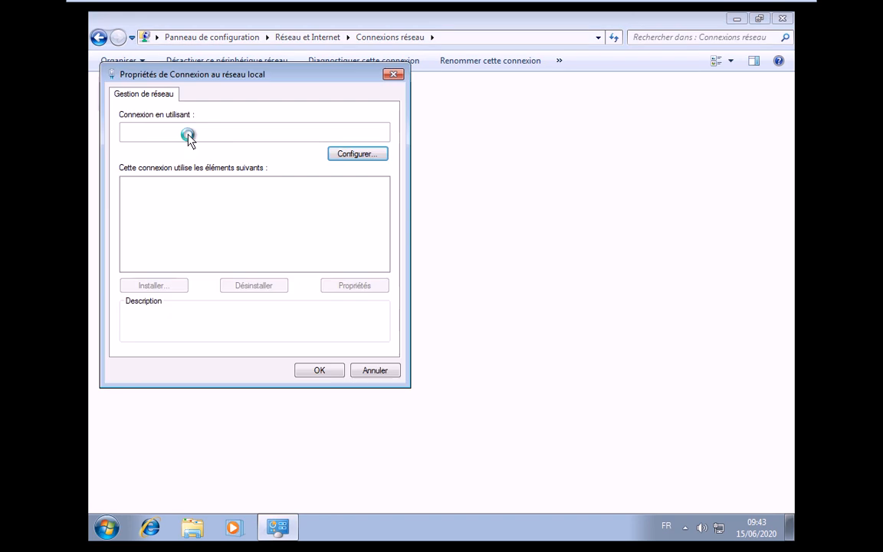
pyautogui.click(129, 219)
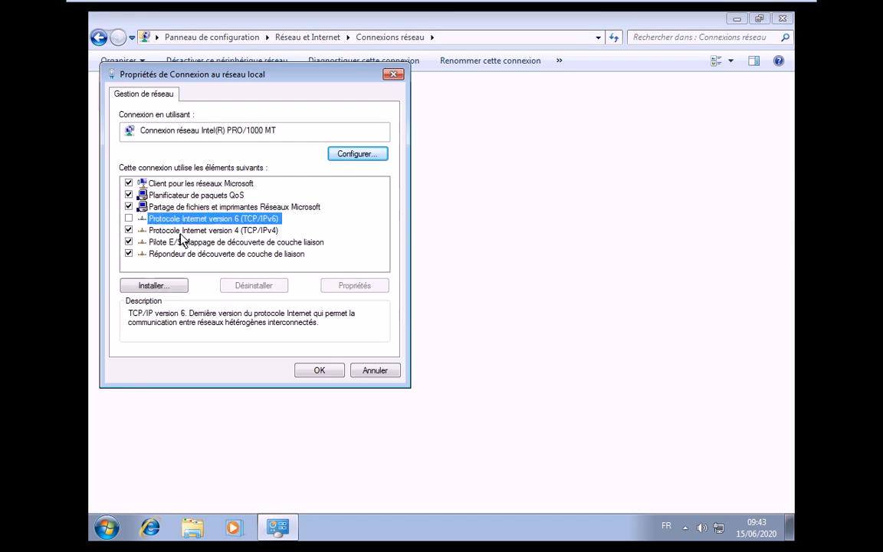
# Give the connection the static IPv4 address 192.168.10.20
pyautogui.doubleClick(182, 231)
pyautogui.click(207, 222)
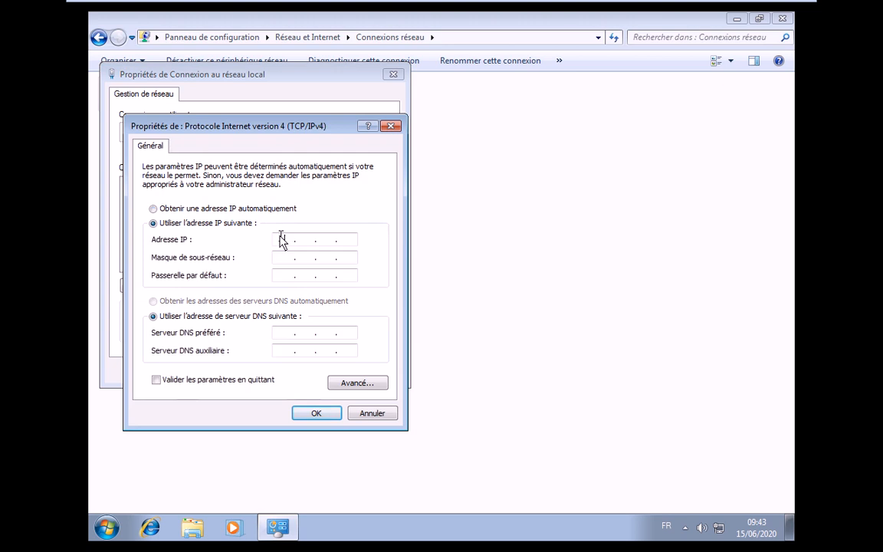
pyautogui.click(281, 240)
pyautogui.write('195')
pyautogui.press('BackSpace')
pyautogui.write('2')
pyautogui.write('168410')
pyautogui.press('Return')
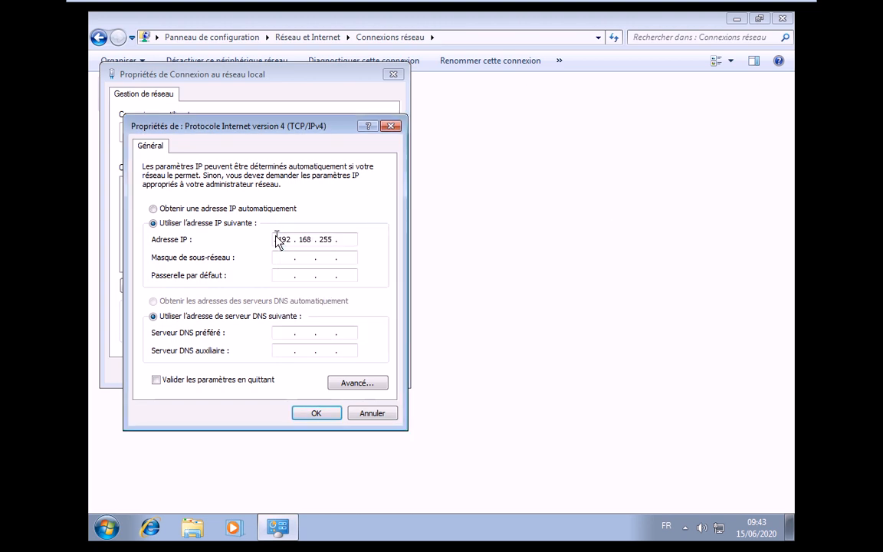
pyautogui.press('BackSpace')
pyautogui.write('10 . 20')
# Use mask 255.255.255.0 and DNS 192.168.10.250, then apply the settings
pyautogui.press('Tab')
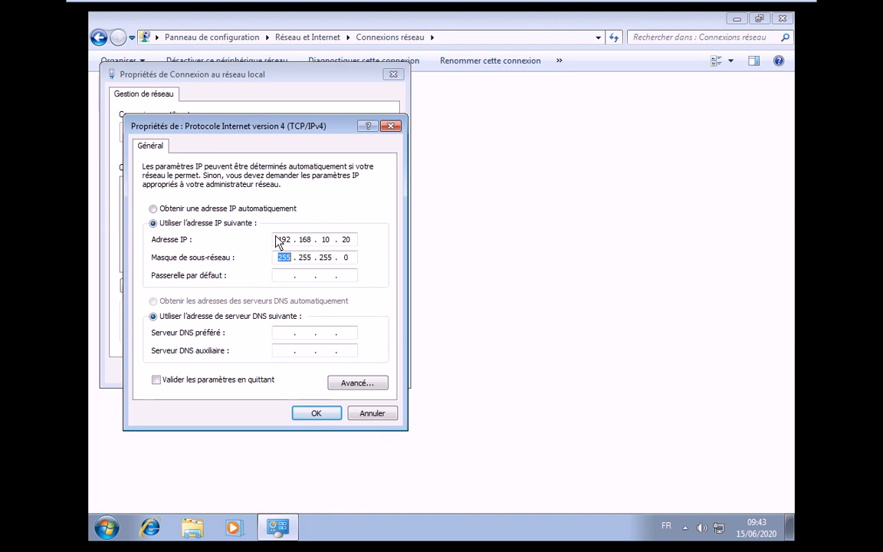
pyautogui.press('Tab')
pyautogui.press('Tab')
pyautogui.press('Tab')
pyautogui.write('192 . 168 . 10 . 250')
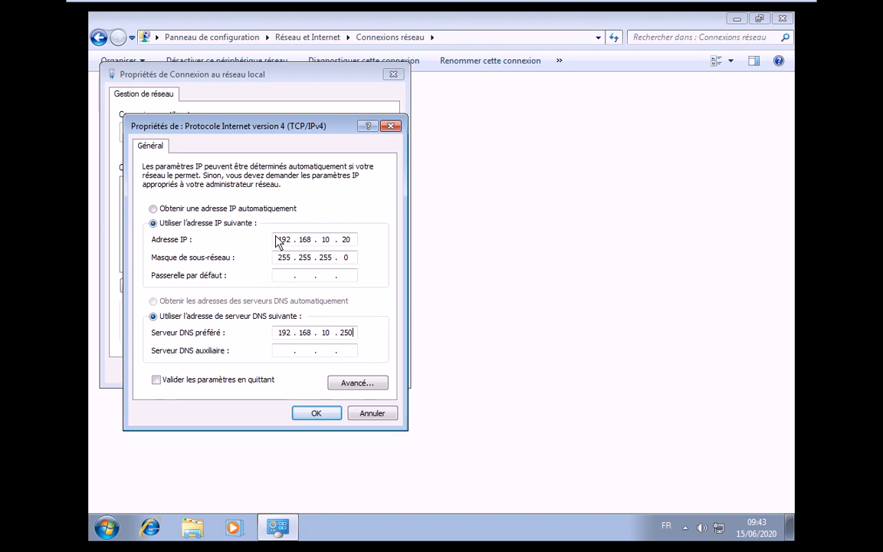
pyautogui.click(310, 413)
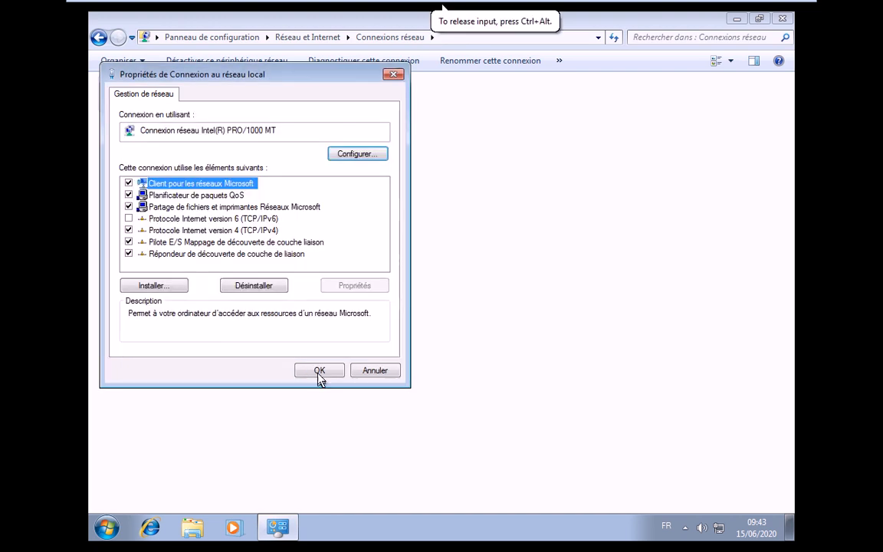
pyautogui.click(319, 371)
pyautogui.click(177, 180)
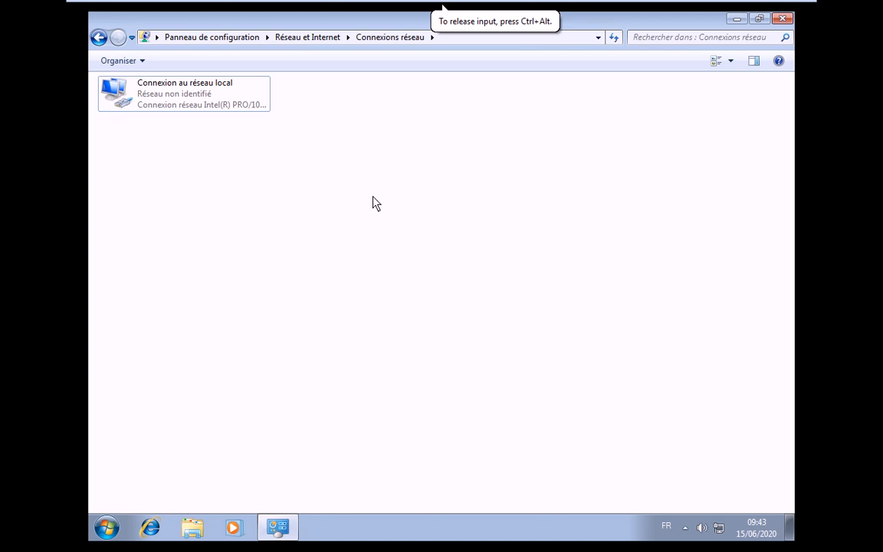
# Ping 192.168.10.250 from a command prompt in the Windows 7 guest
pyautogui.press('super+r')
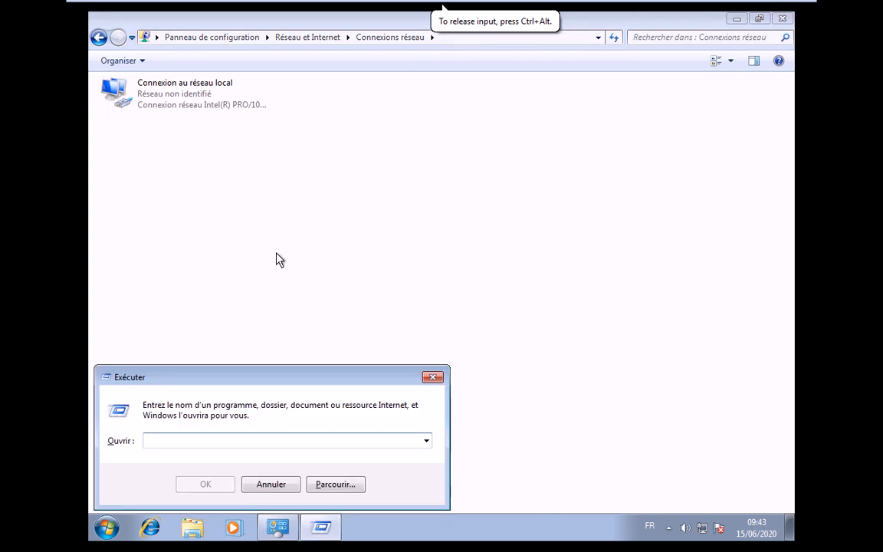
pyautogui.press('Return')
pyautogui.write('ping')
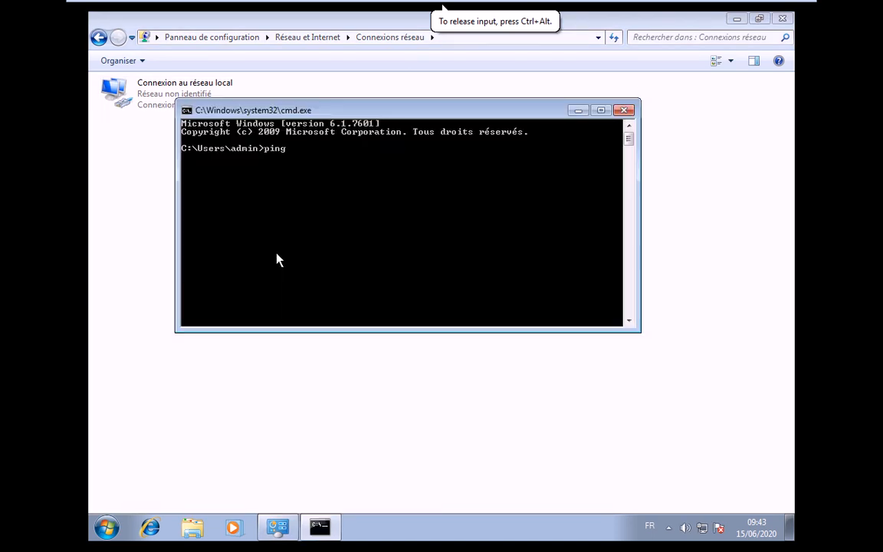
pyautogui.write(' 192.168.1')
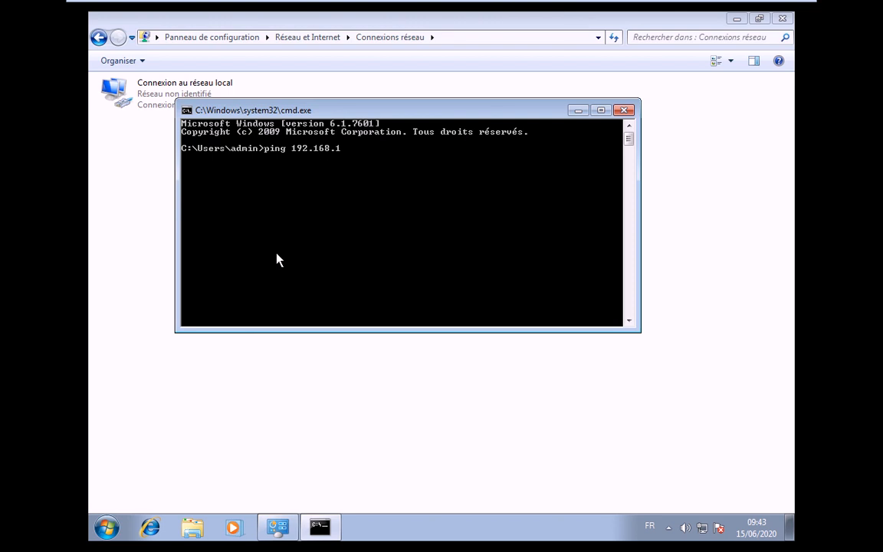
pyautogui.write('0.1')
pyautogui.write('50')
pyautogui.press('Return')
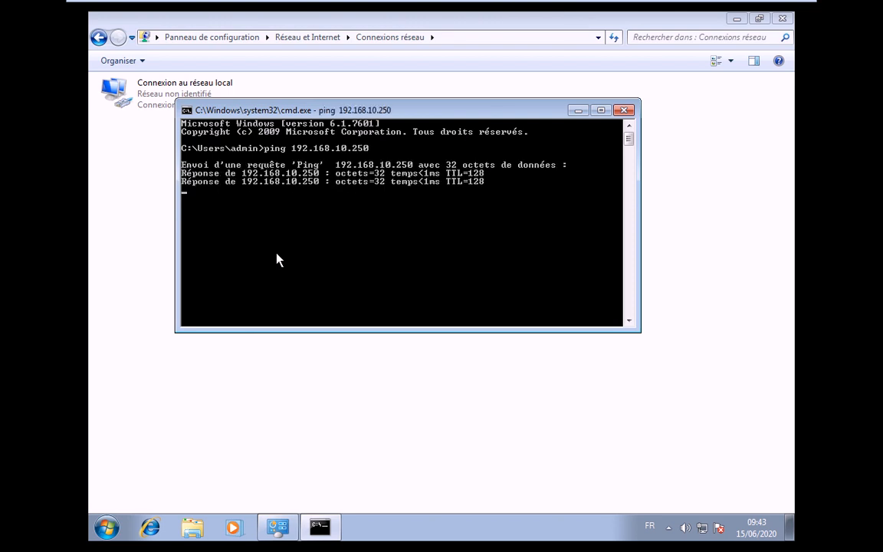
# Review the Windows 7 VM's Network Adapter settings, then show the guest desktop
pyautogui.moveTo(393, 5)
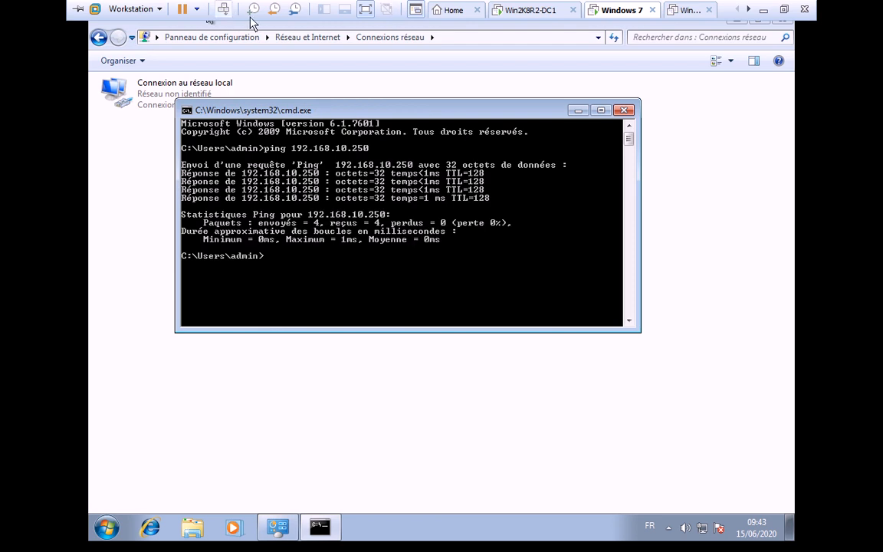
pyautogui.rightClick(652, 18)
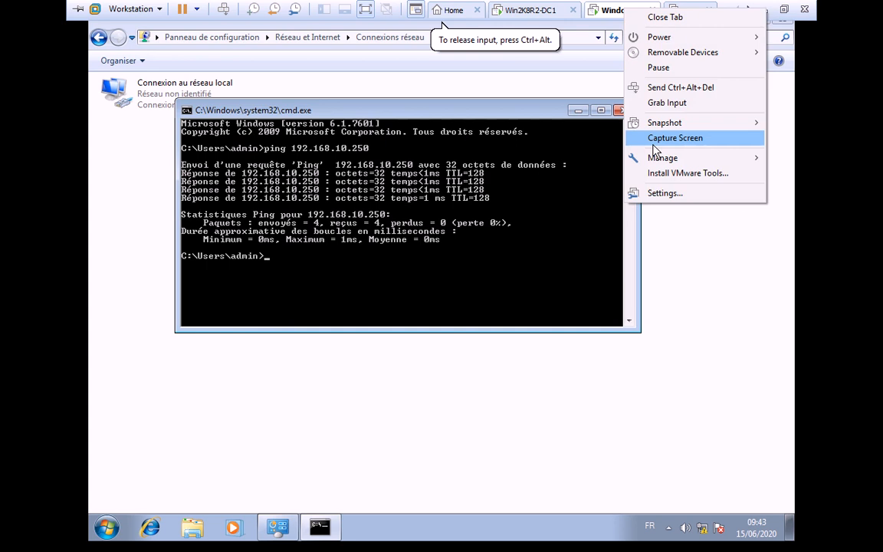
pyautogui.click(653, 141)
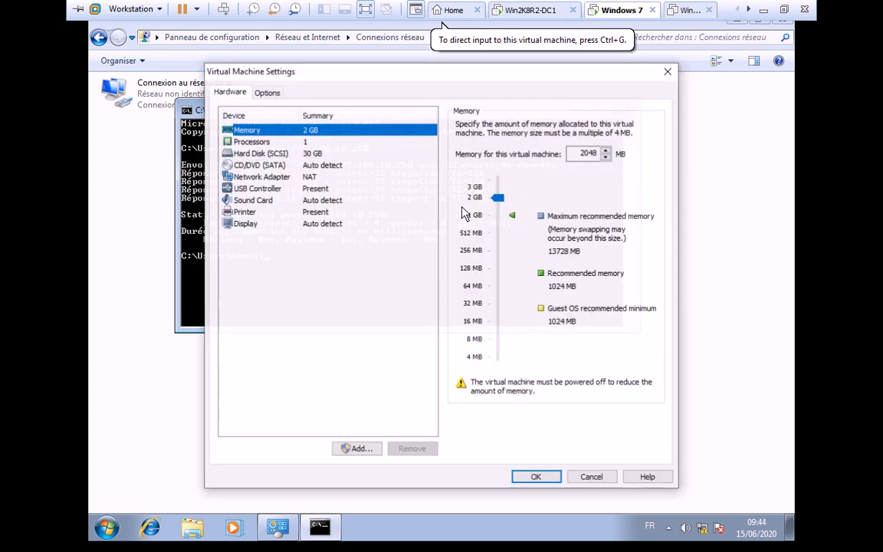
pyautogui.click(324, 177)
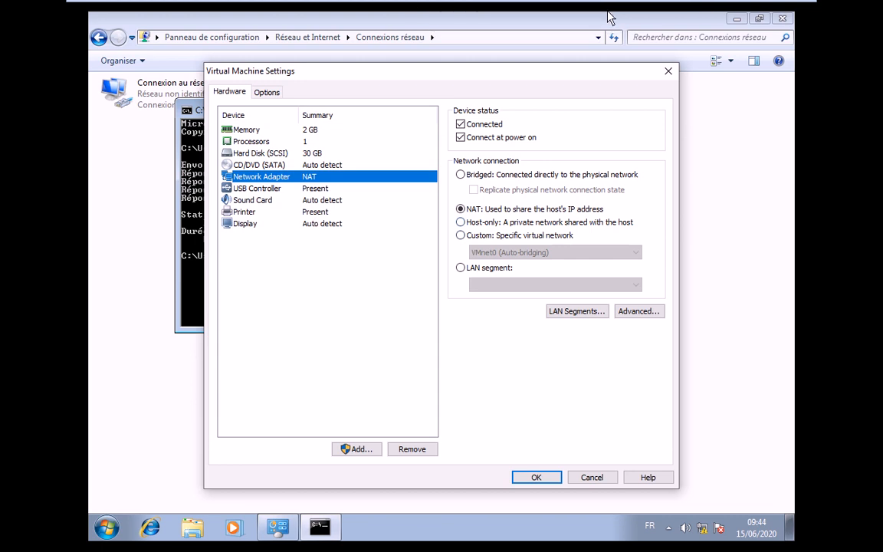
pyautogui.click(181, 240)
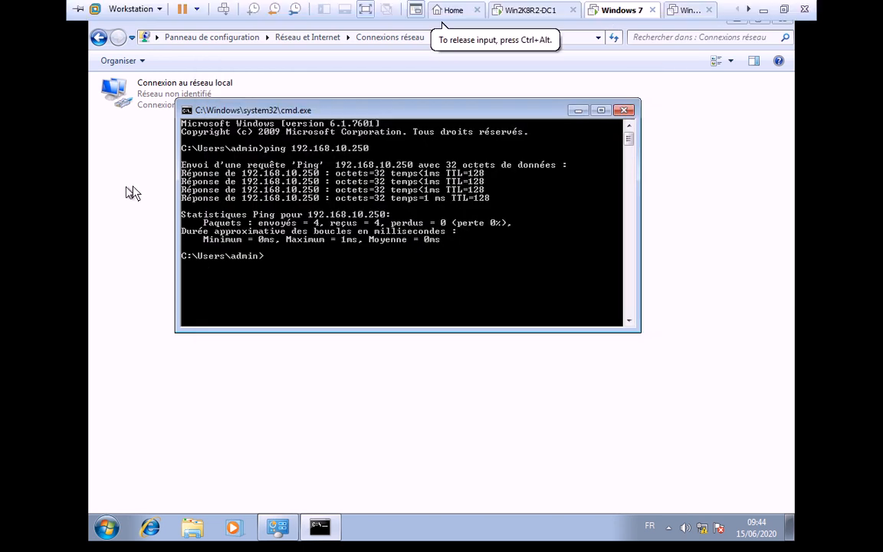
pyautogui.press('super+d')
# From the Computer icon's system properties, change the computer's membership to the isga.lan domain
pyautogui.rightClick(122, 93)
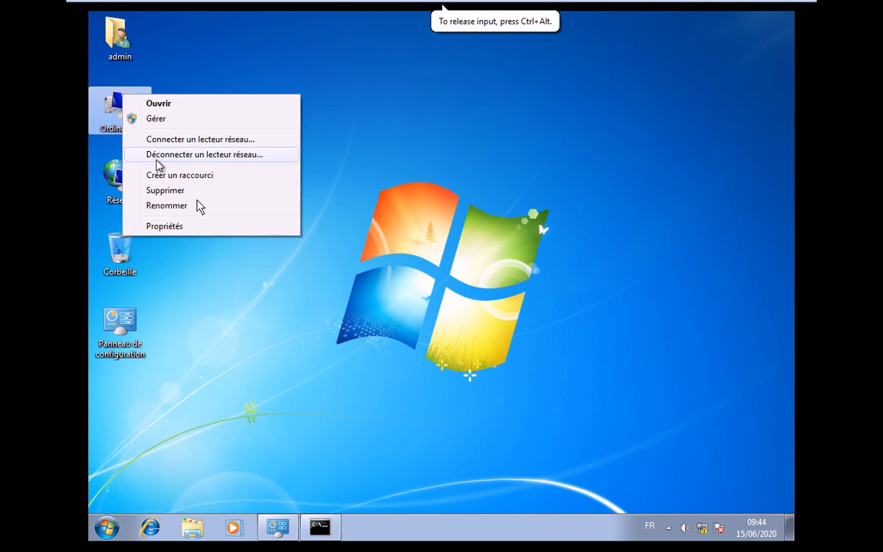
pyautogui.click(192, 224)
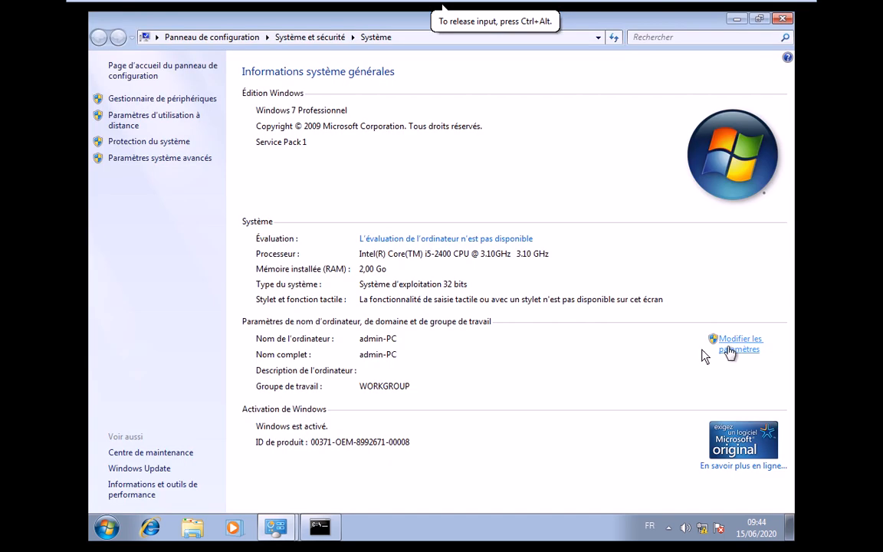
pyautogui.click(728, 347)
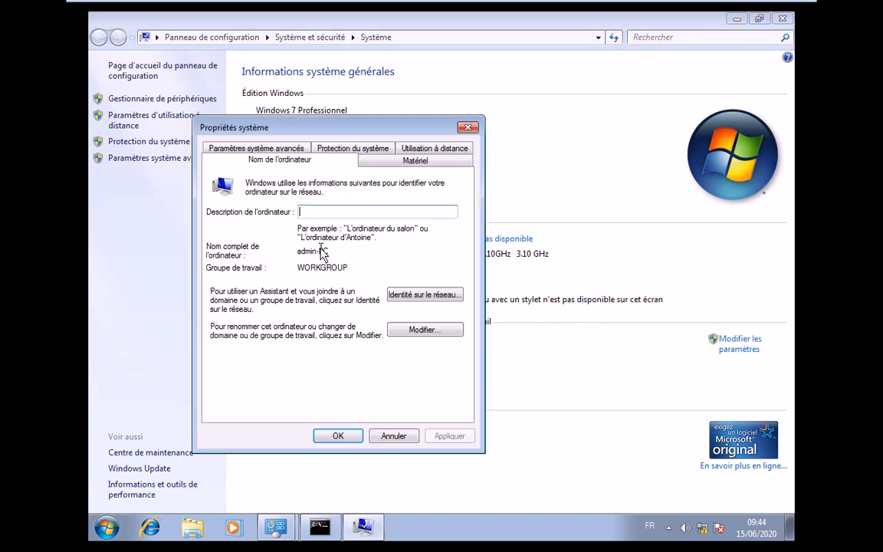
pyautogui.click(423, 329)
pyautogui.click(244, 310)
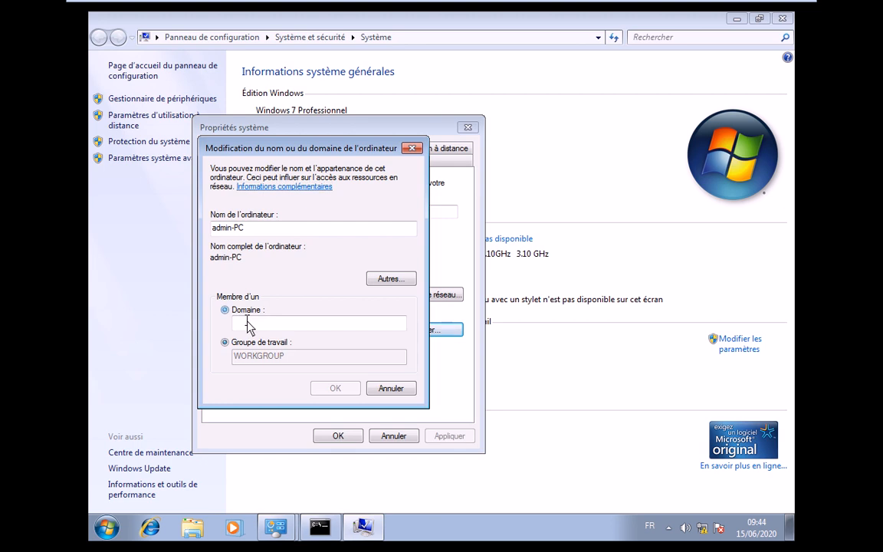
pyautogui.write('isgal')
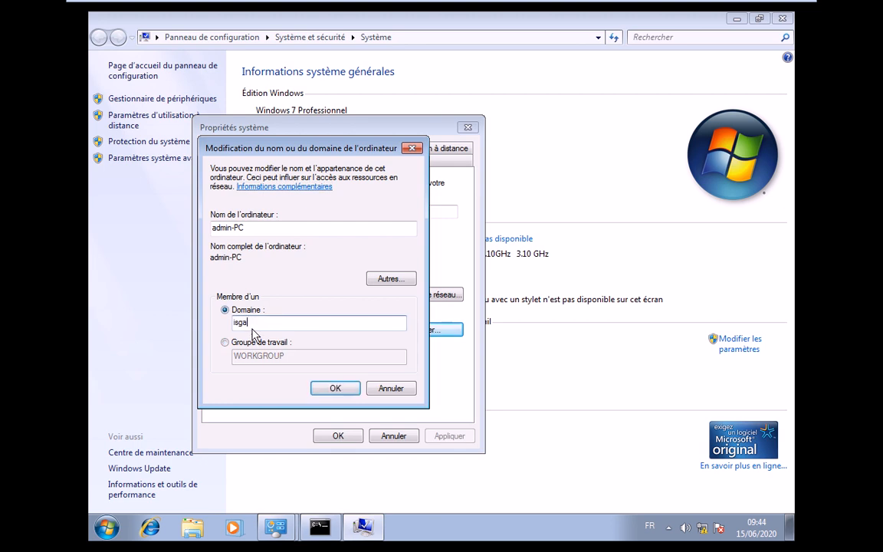
pyautogui.write('.lan')
pyautogui.click(334, 387)
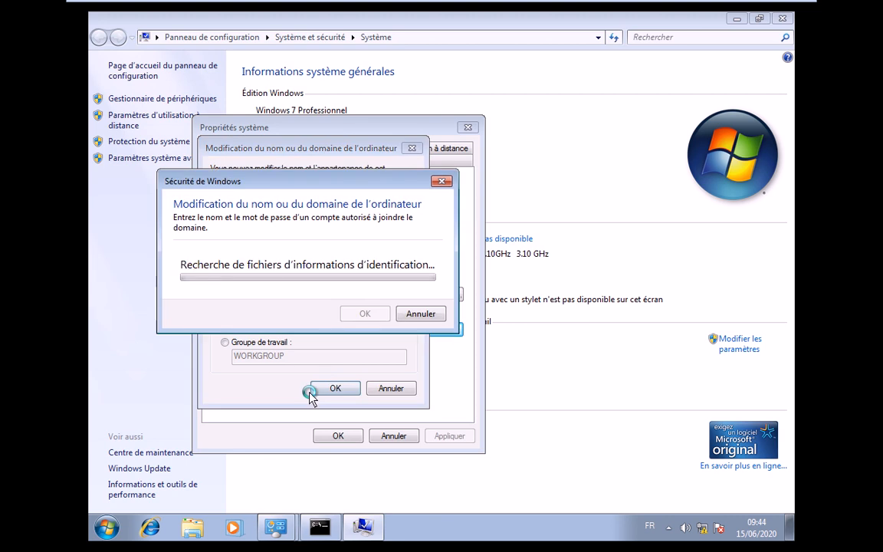
# Authorize the domain join with an authorised domain account's user name and password
pyautogui.click(296, 262)
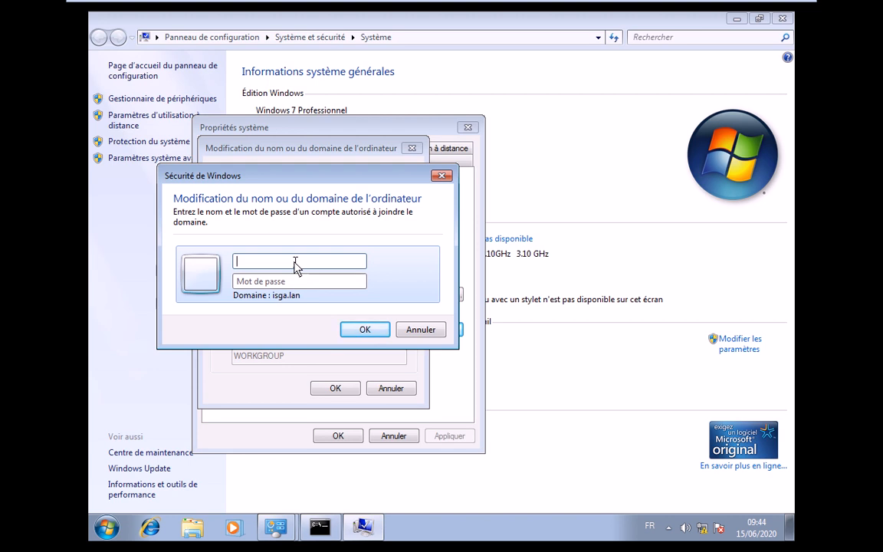
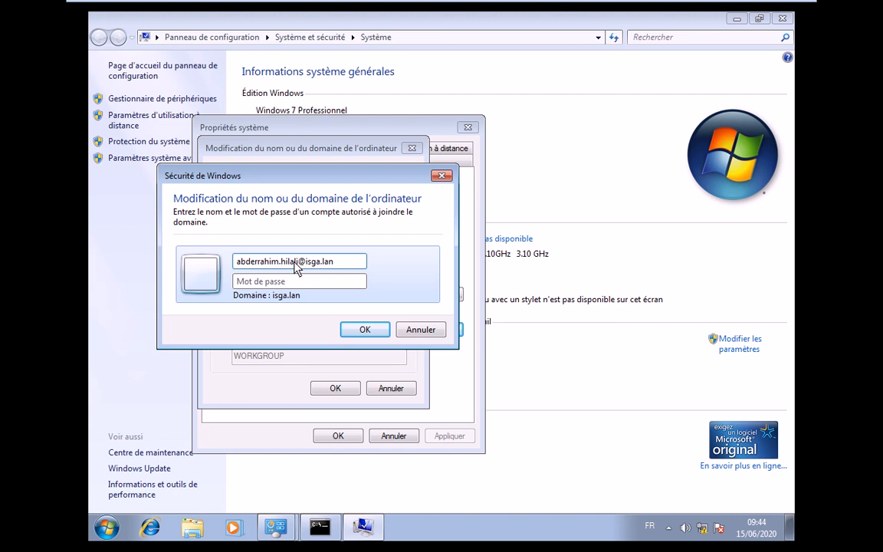
pyautogui.press('Tab')
pyautogui.write('********')
pyautogui.press('Return')
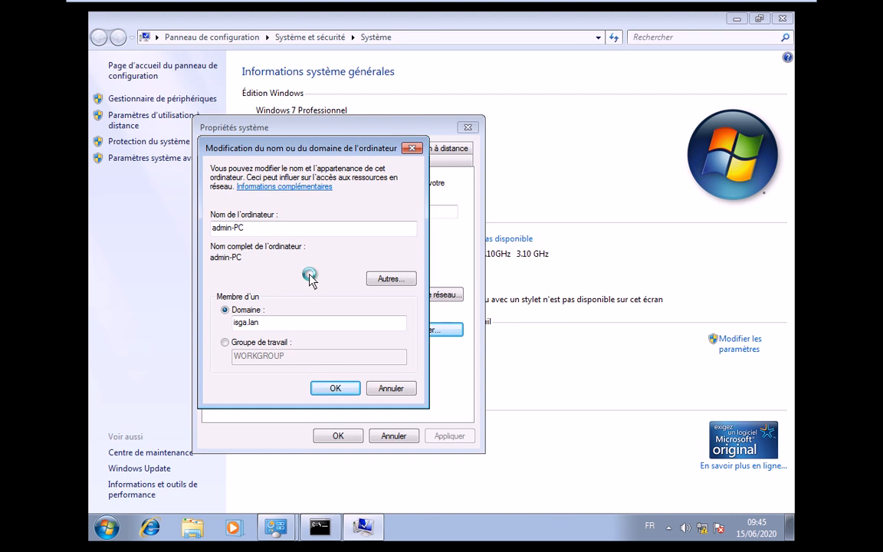
# Dismiss the welcome to isga.lan message and restart the Windows 7 guest now
pyautogui.click(439, 11)
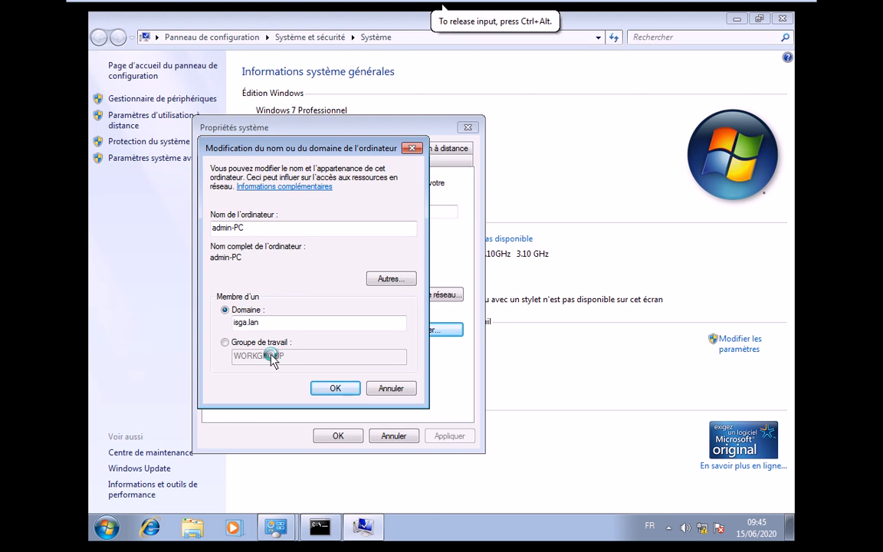
pyautogui.click(521, 317)
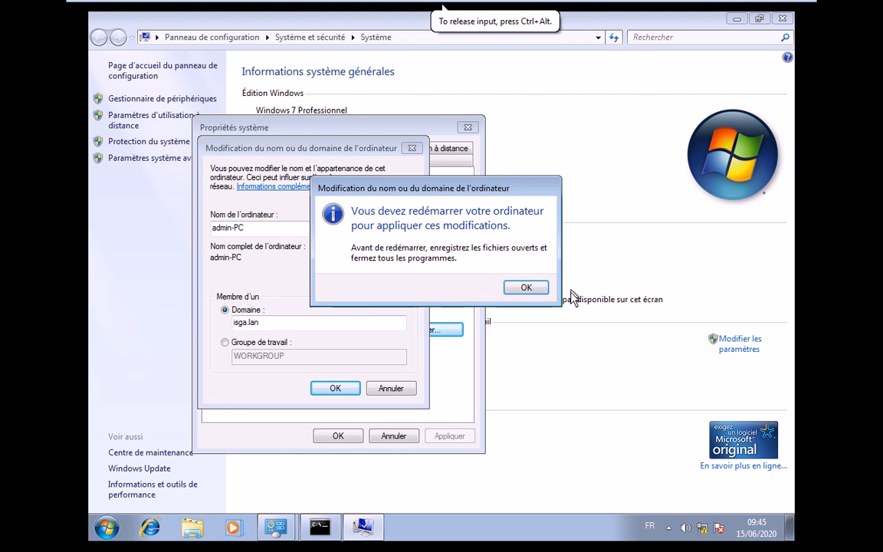
pyautogui.click(525, 288)
pyautogui.click(338, 435)
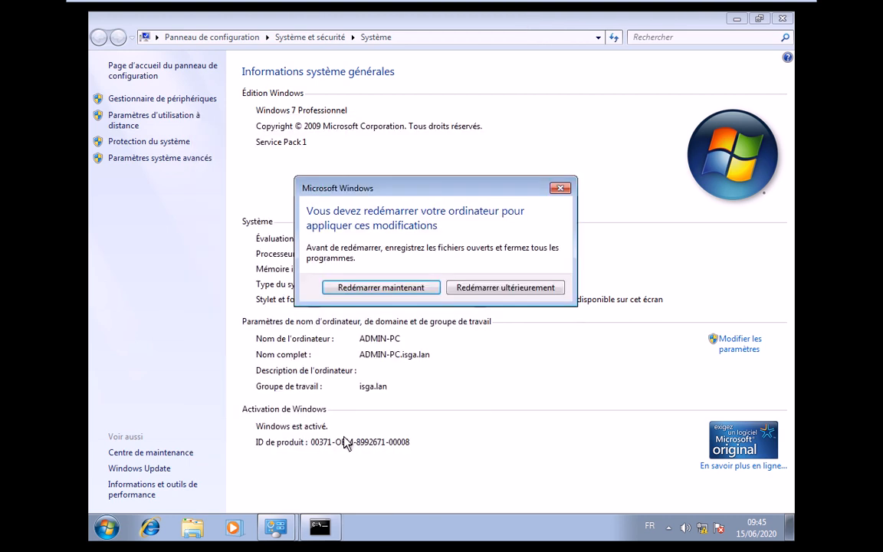
pyautogui.click(387, 292)
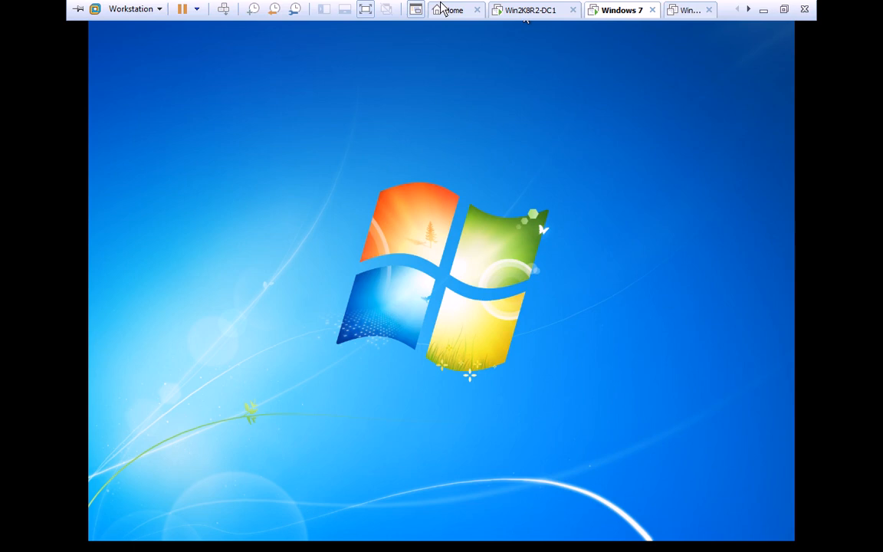
# On the domain controller, refresh the Computers container in ADUC and select ADMIN-PC
pyautogui.click(520, 11)
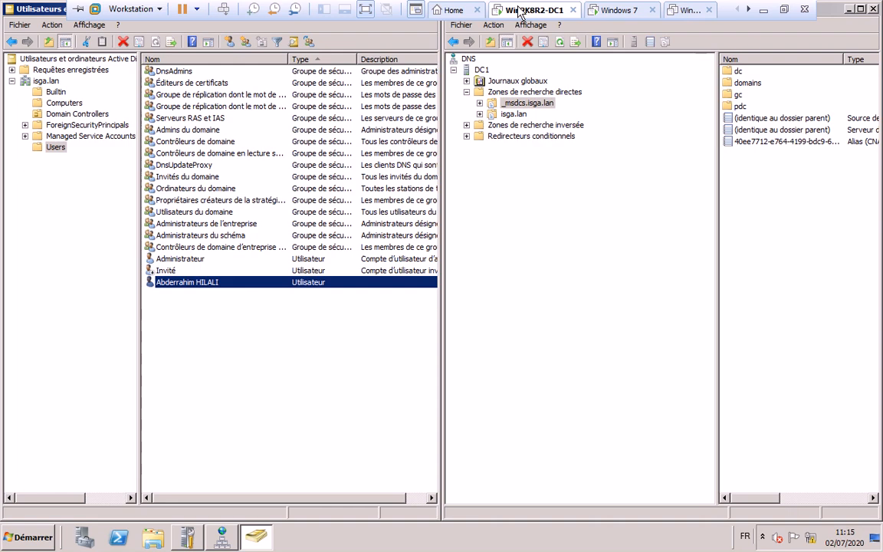
pyautogui.click(63, 102)
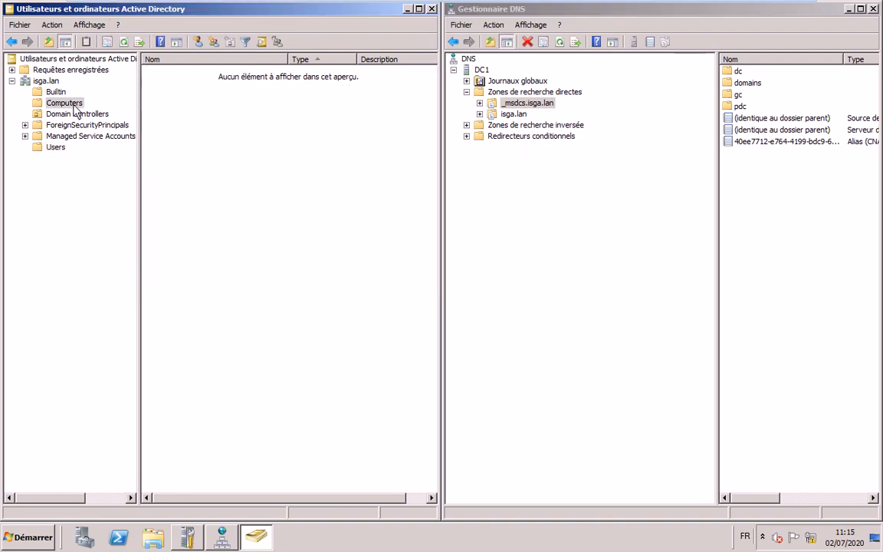
pyautogui.rightClick(228, 174)
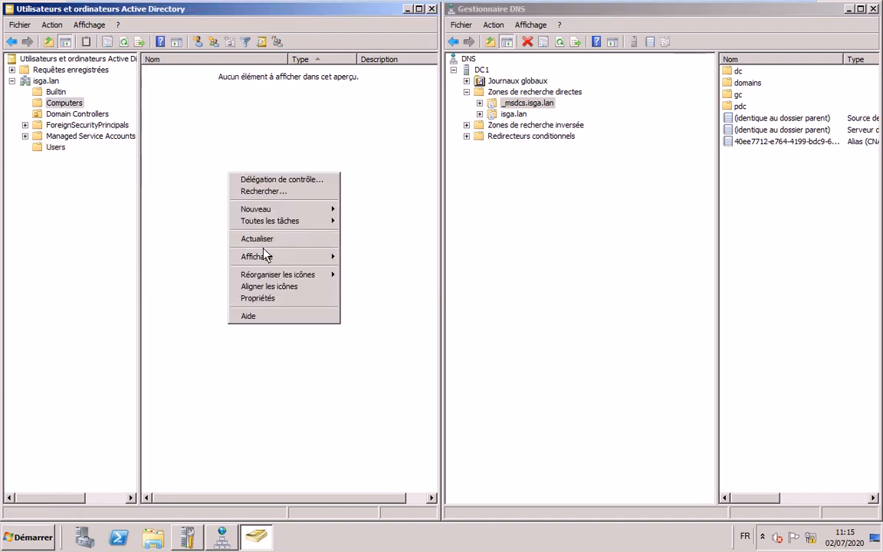
pyautogui.click(127, 44)
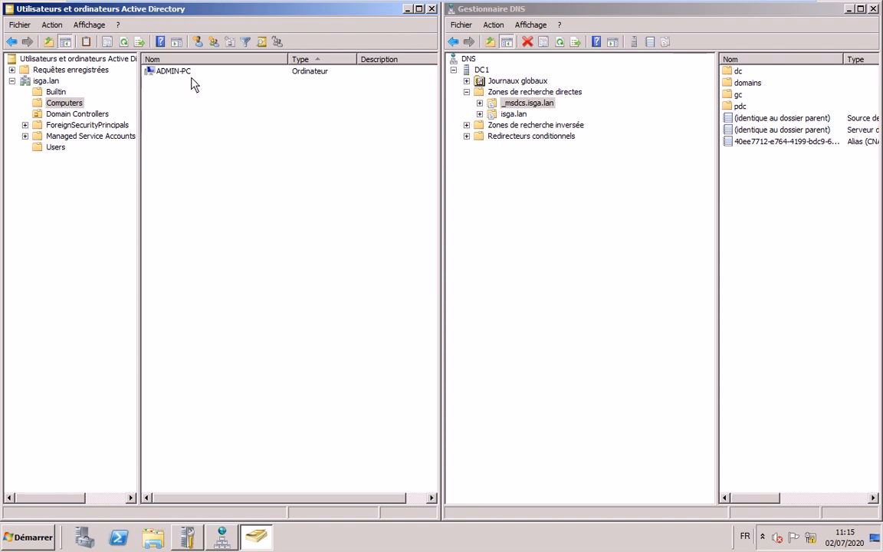
pyautogui.click(190, 74)
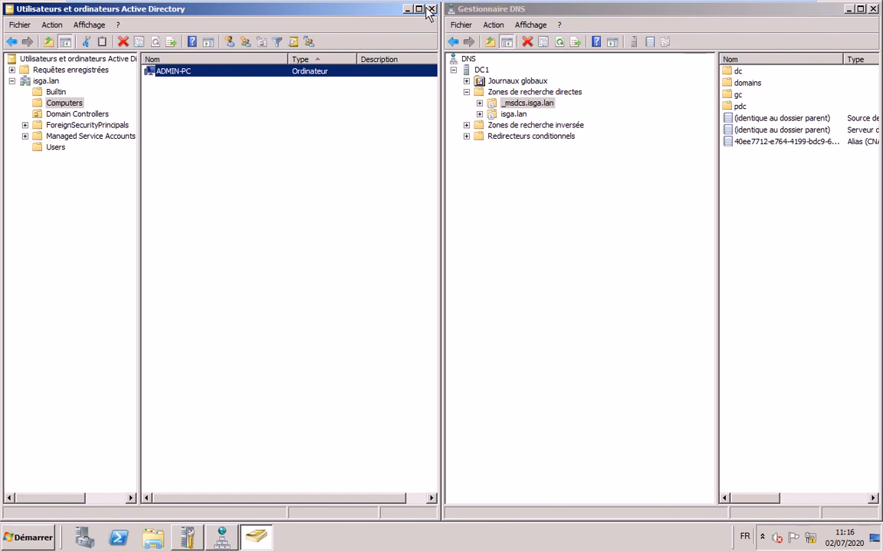
# Check the Windows 7 VM's shutdown, browse the Users container, and reselect ADMIN-PC under Computers
pyautogui.moveTo(541, 4)
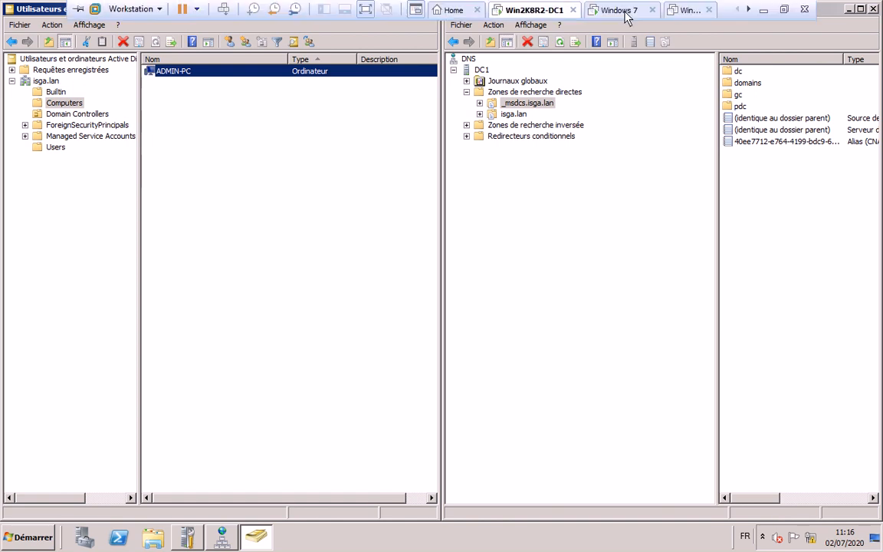
pyautogui.click(623, 11)
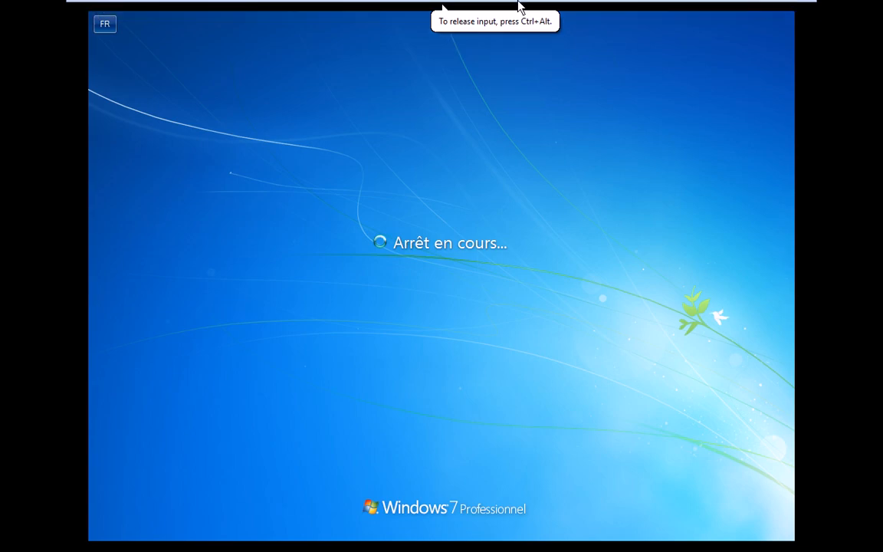
pyautogui.click(521, 11)
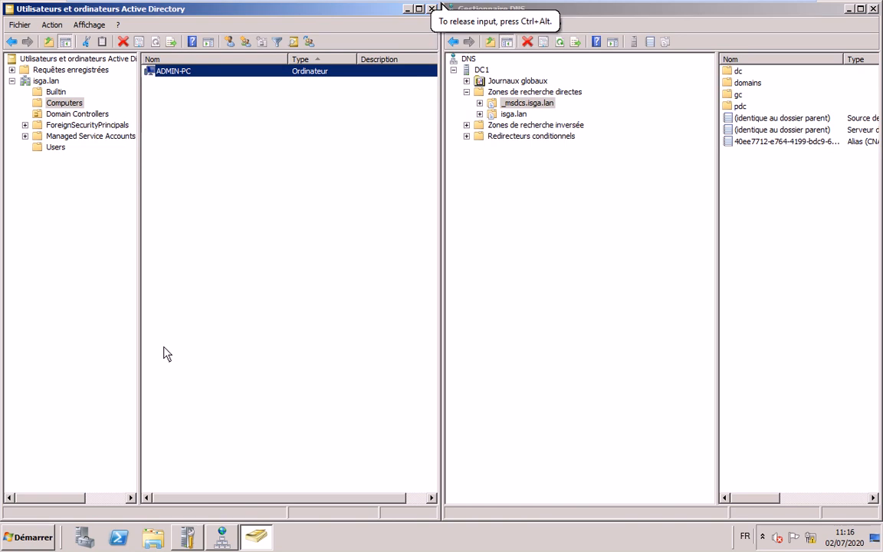
pyautogui.click(55, 148)
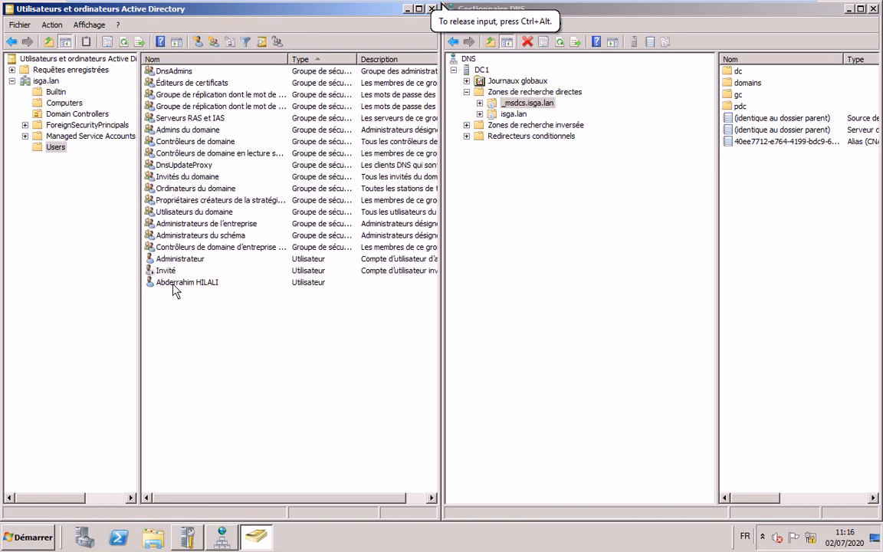
pyautogui.click(174, 284)
pyautogui.click(64, 103)
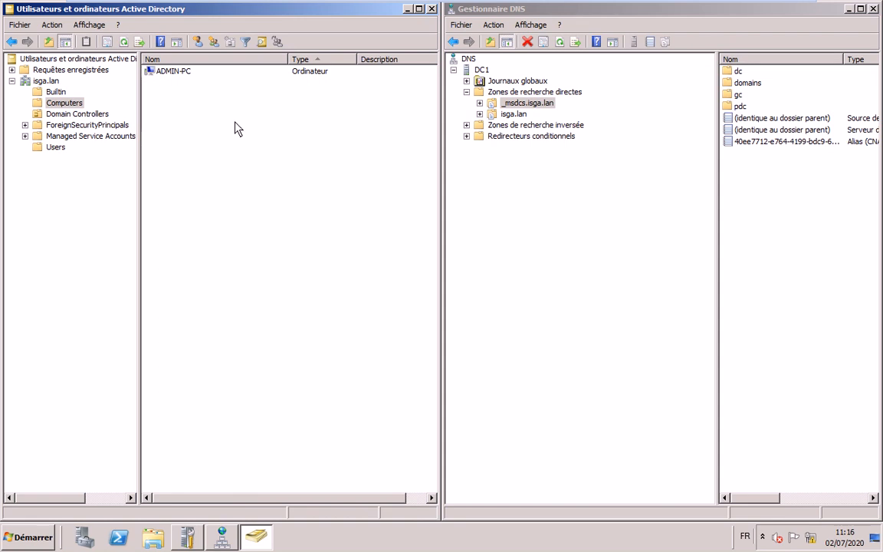
pyautogui.click(175, 71)
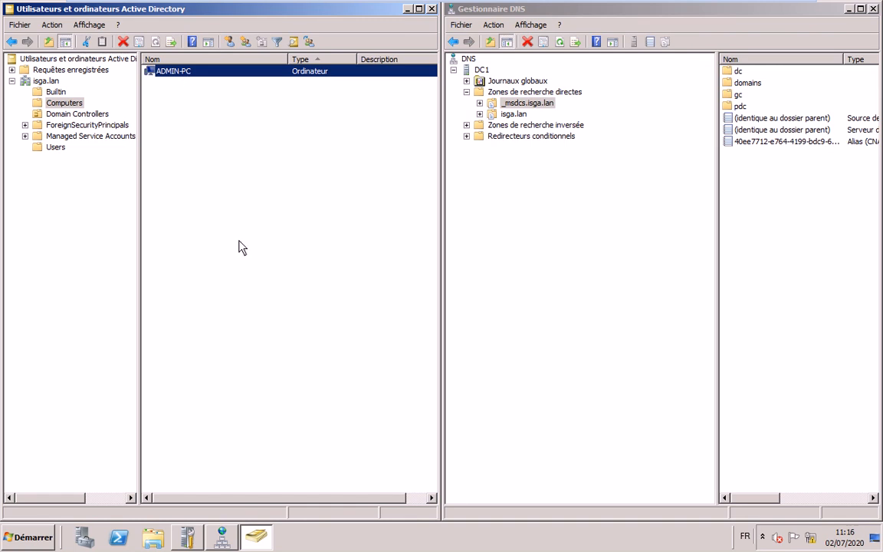
pyautogui.moveTo(485, 2)
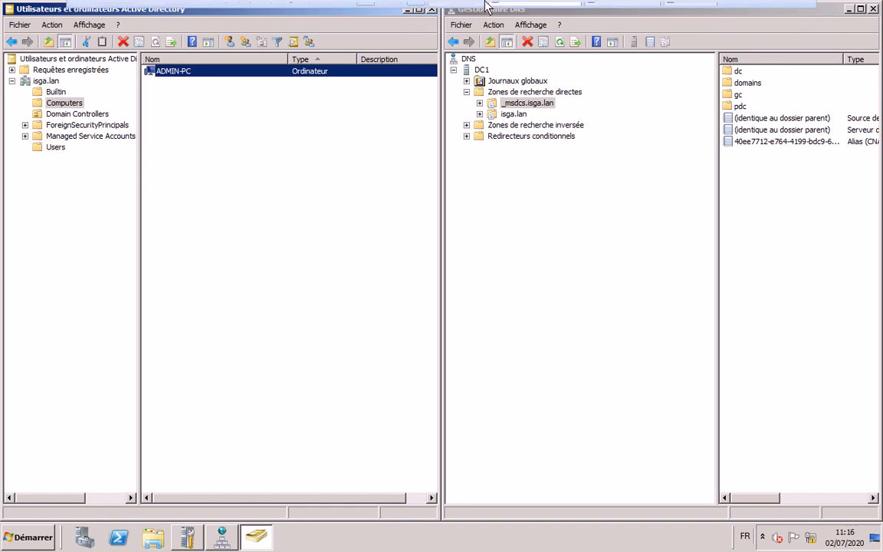
pyautogui.click(617, 11)
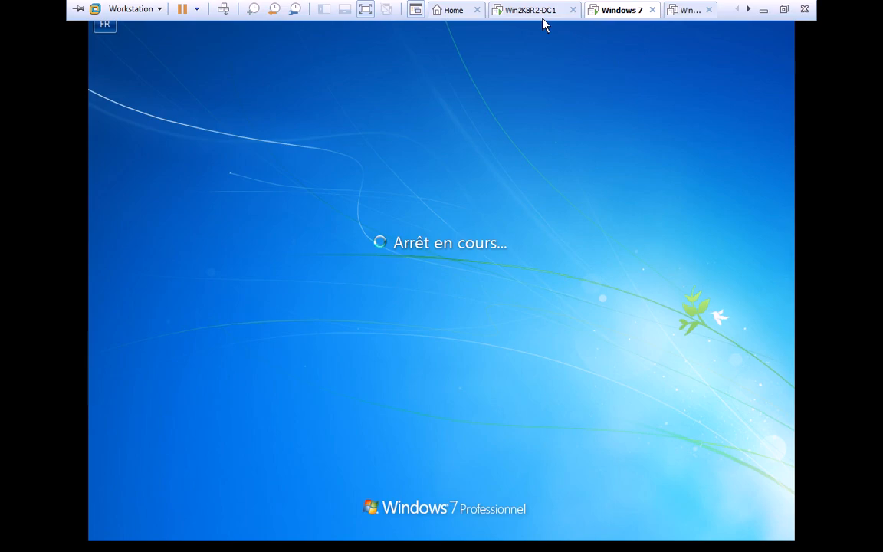
pyautogui.click(541, 16)
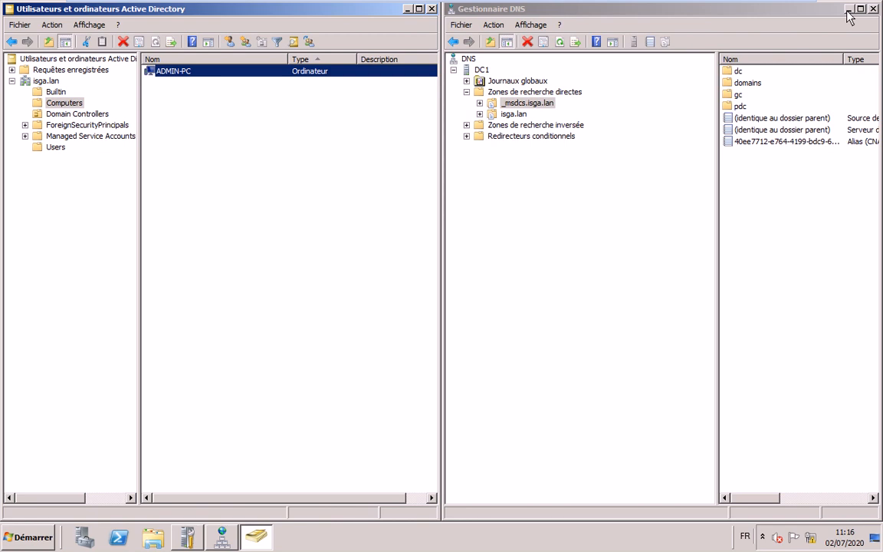
# Collapse DNS forward lookup zones, minimize DNS Manager, and maximize Active Directory Users and Computers
pyautogui.click(467, 92)
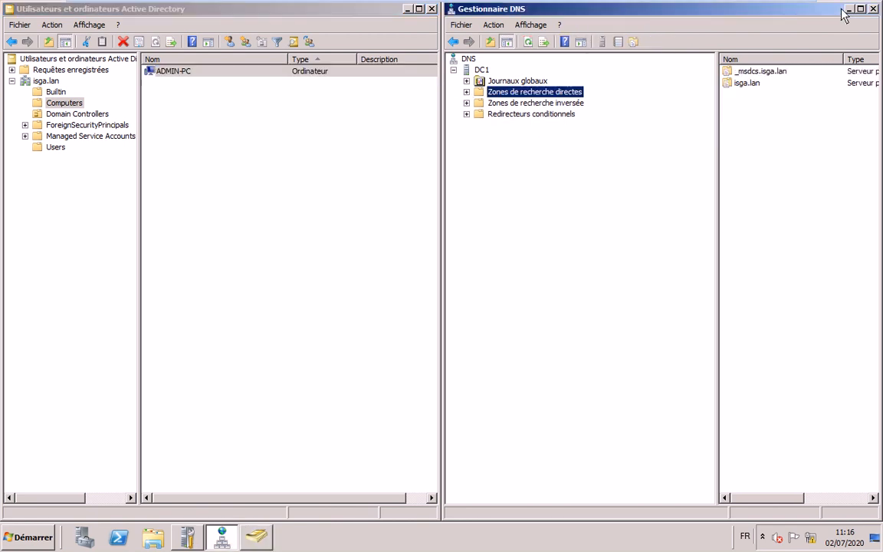
pyautogui.click(849, 9)
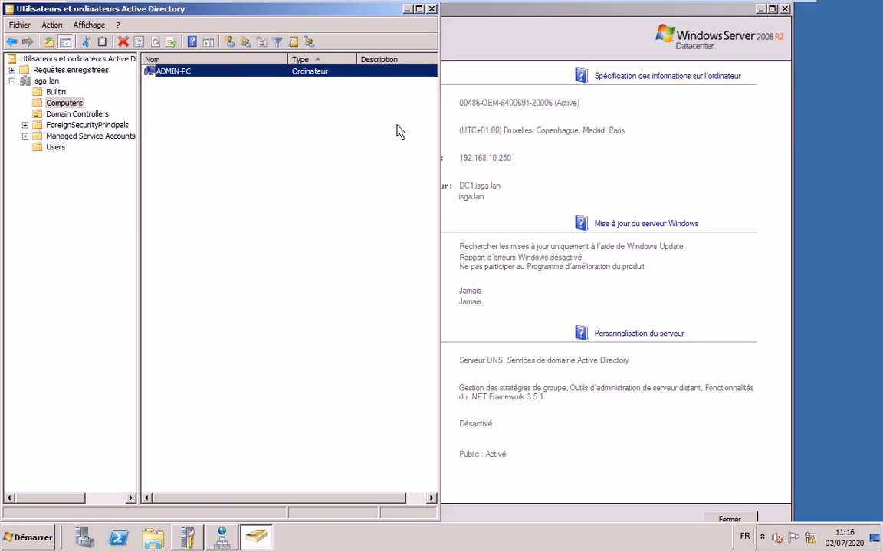
pyautogui.click(419, 10)
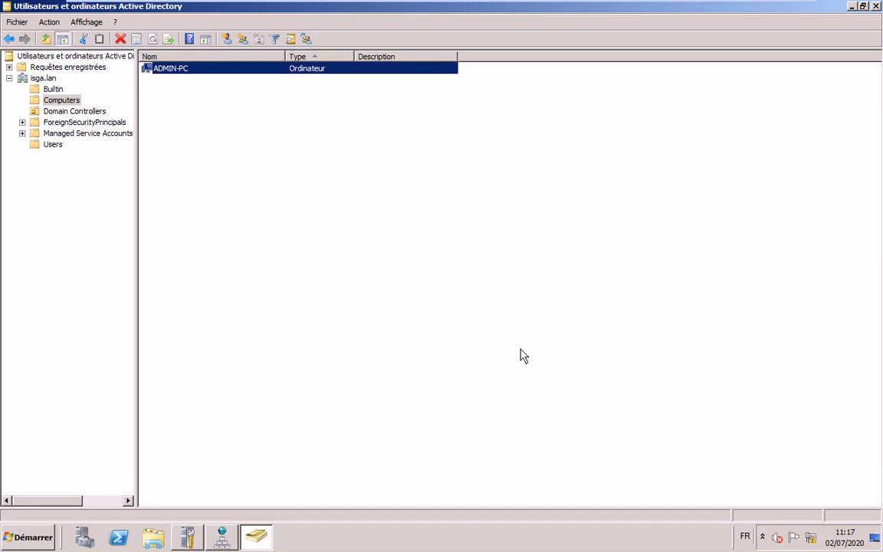
# Wait for the Windows 7 guest to restart to its Ctrl+Alt+Del logon screen, checking the host instructions meanwhile
pyautogui.moveTo(544, 6)
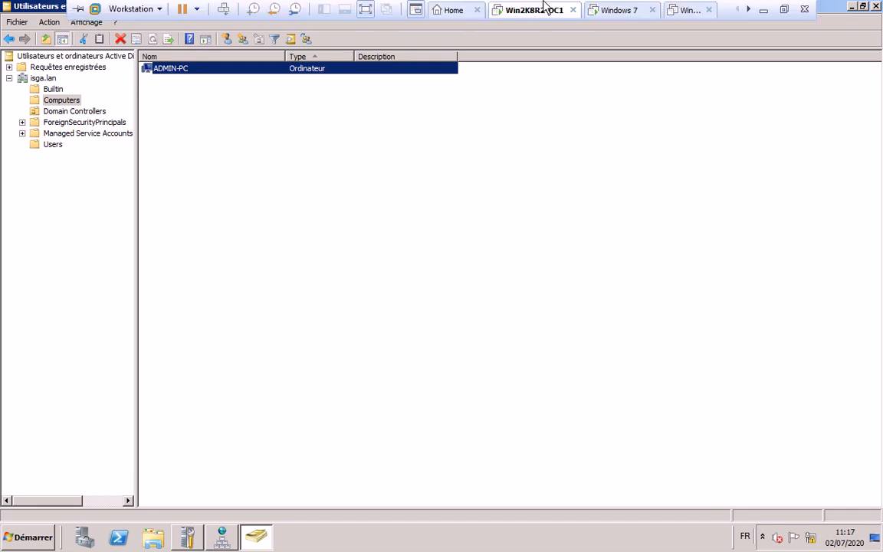
pyautogui.click(613, 11)
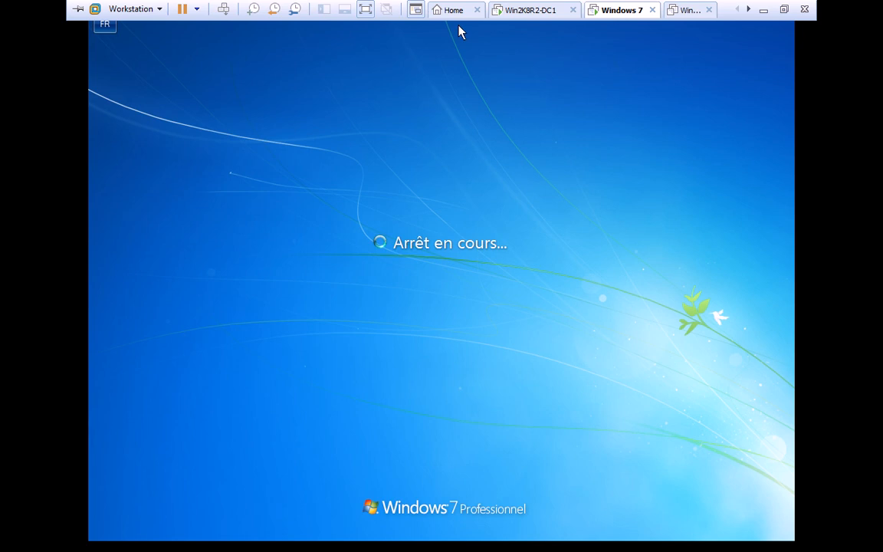
pyautogui.click(530, 10)
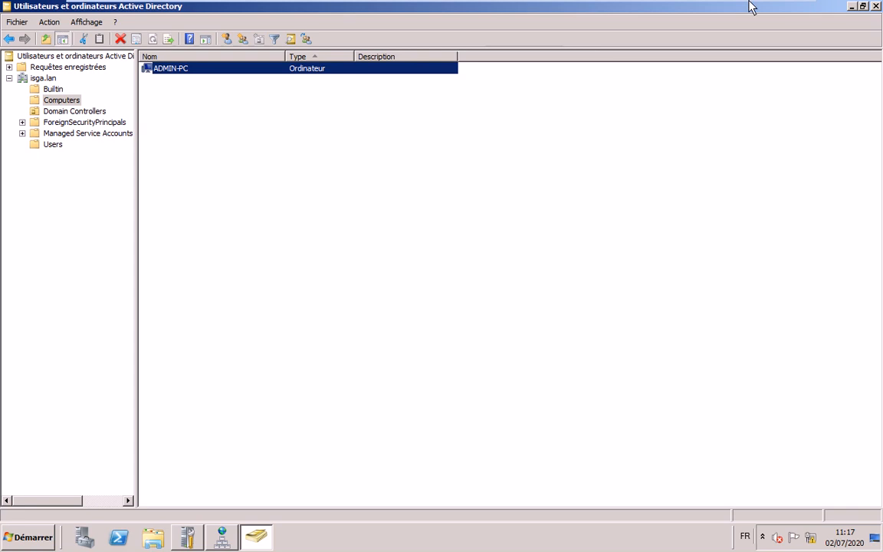
pyautogui.moveTo(686, 23)
pyautogui.click(617, 10)
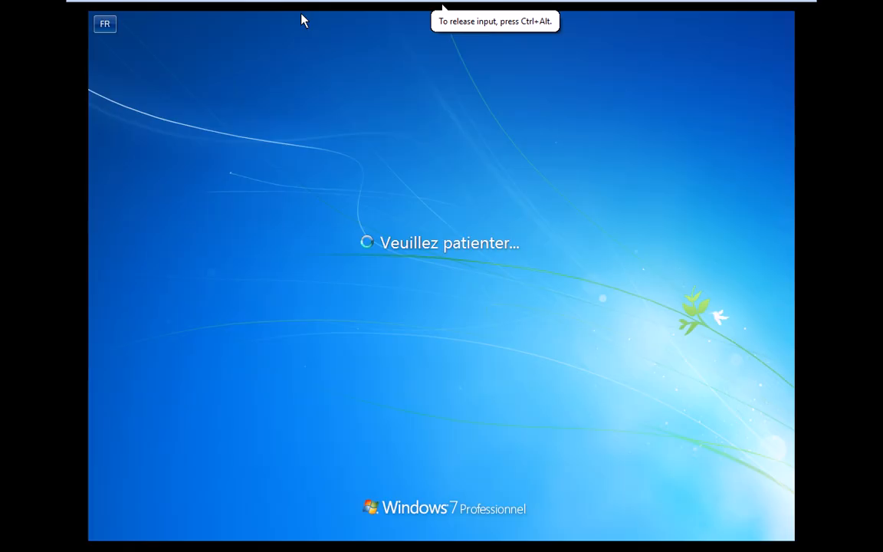
pyautogui.moveTo(266, 4)
pyautogui.hotkey('ctrl', 'alt')
pyautogui.moveTo(719, 7)
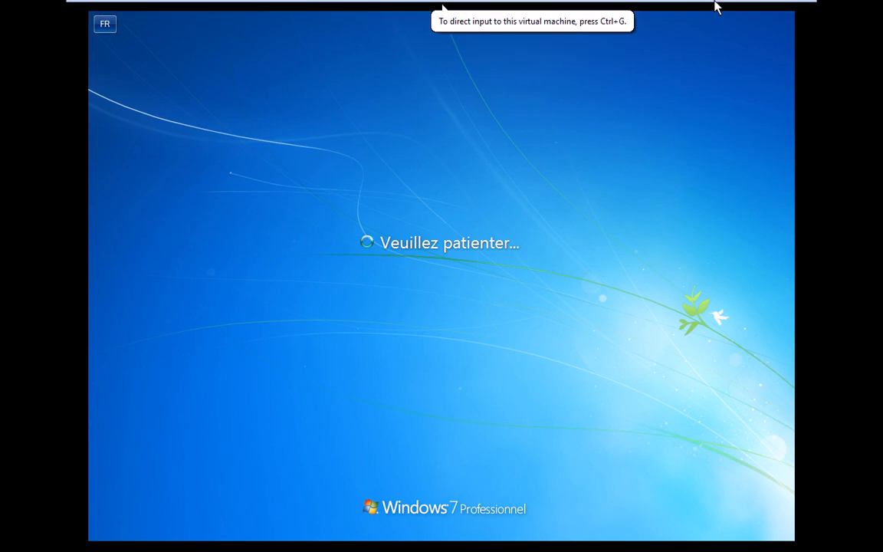
pyautogui.hotkey('alt', 'Tab')
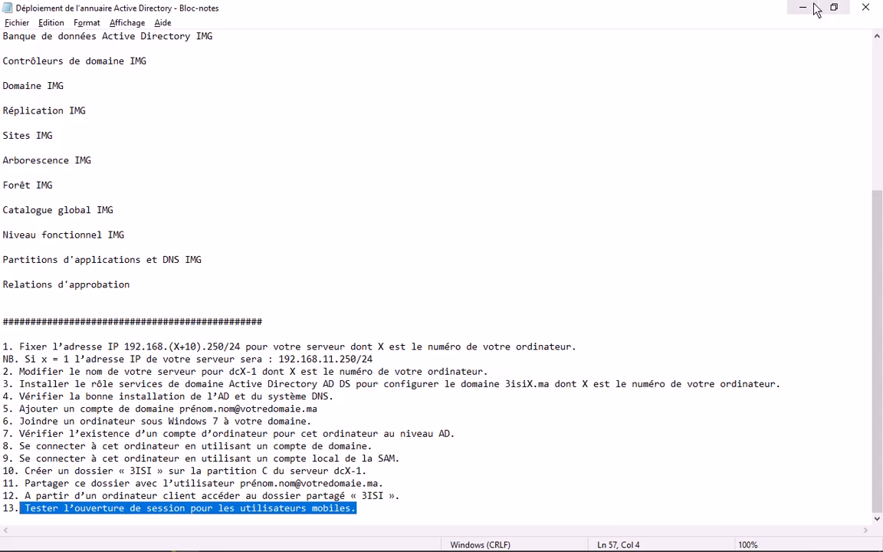
pyautogui.hotkey('alt', 'Tab')
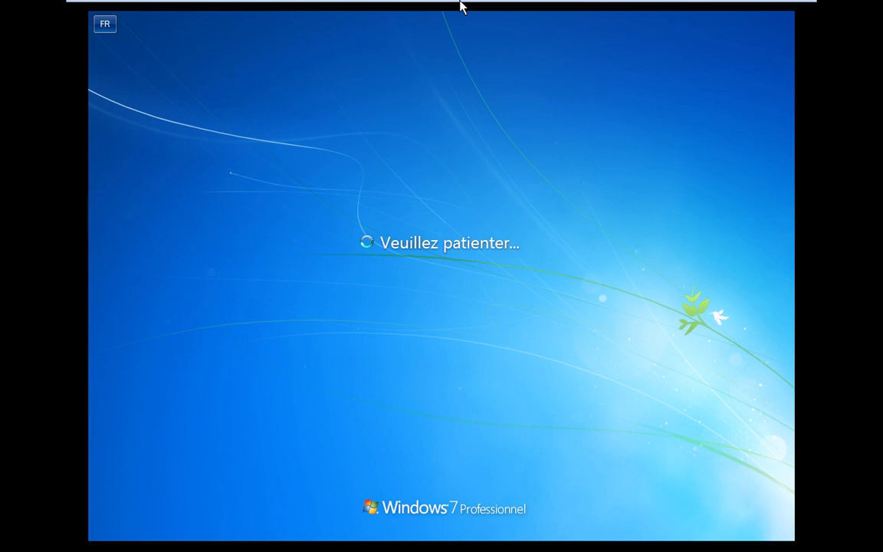
pyautogui.moveTo(458, 6)
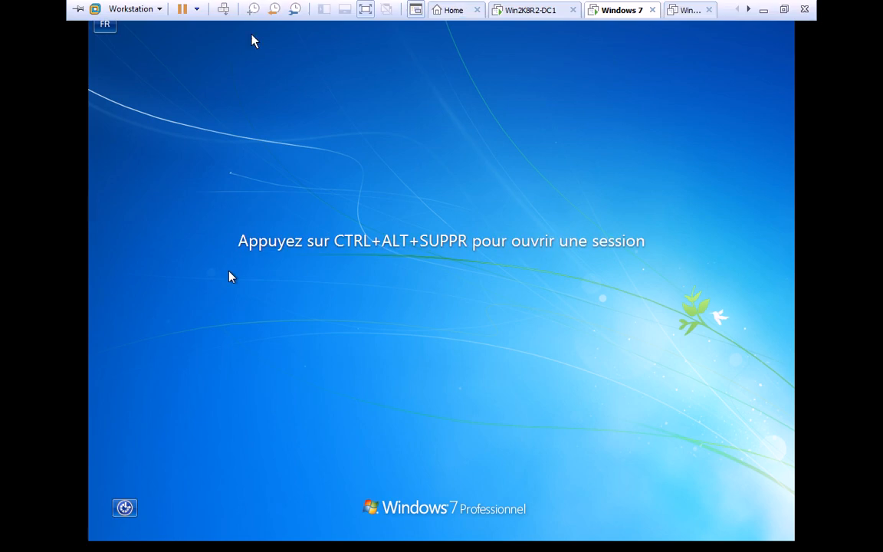
pyautogui.press('ctrl+alt+Insert')
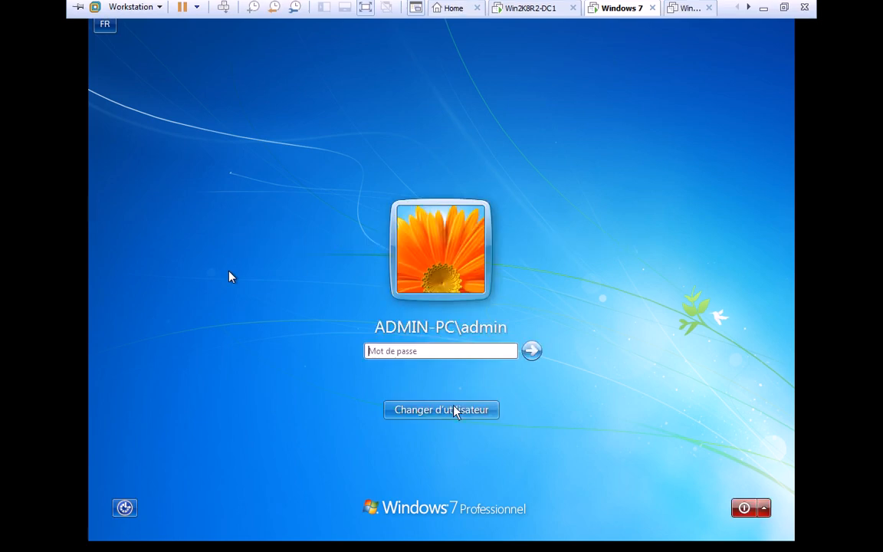
pyautogui.click(412, 372)
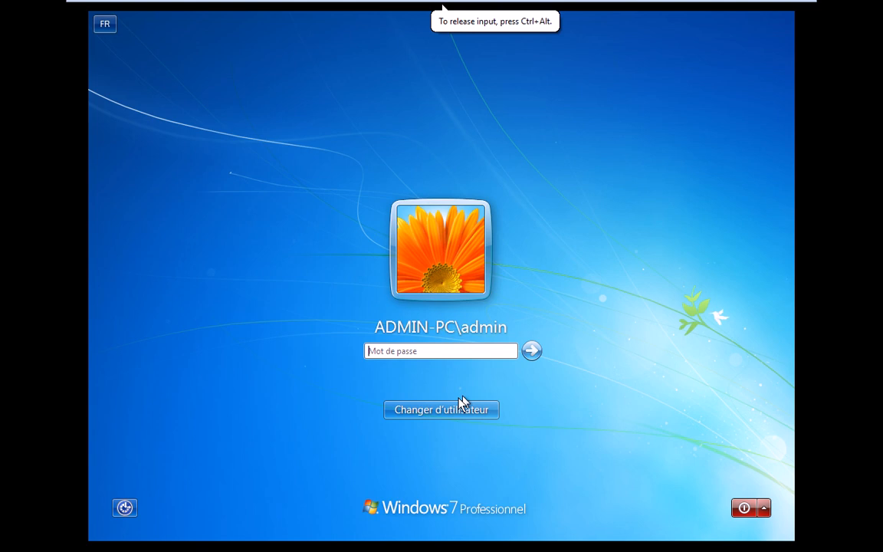
pyautogui.click(455, 410)
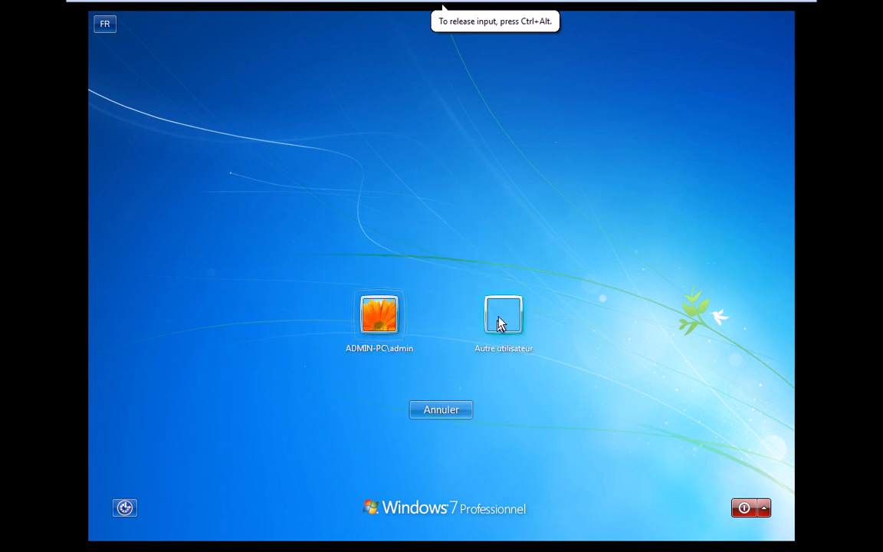
pyautogui.click(500, 324)
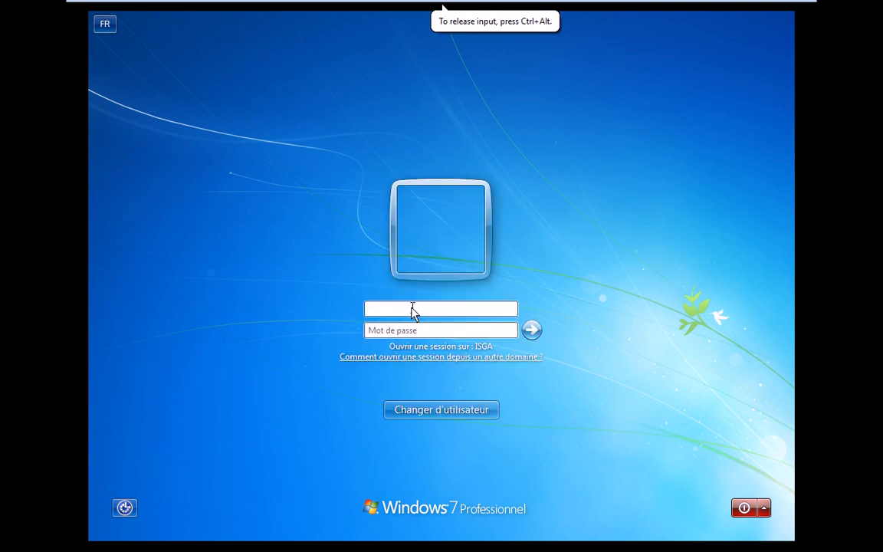
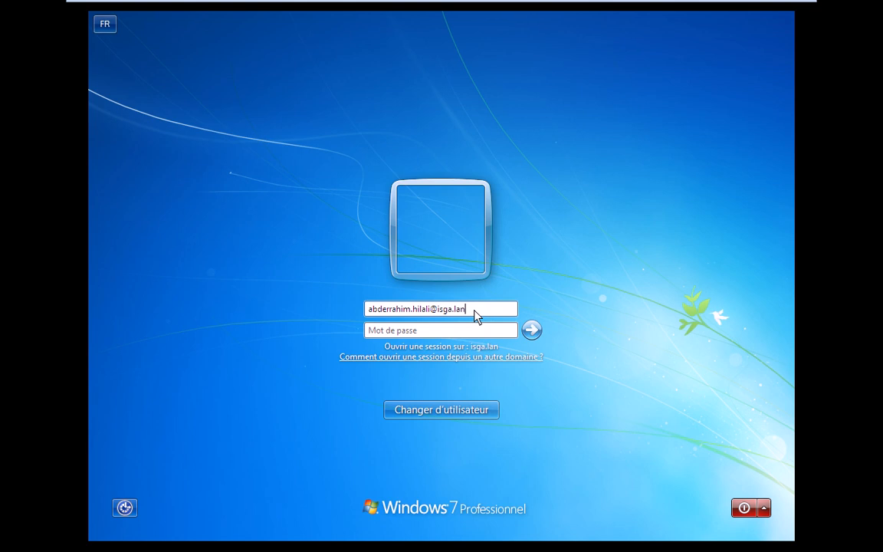
pyautogui.press('Tab')
pyautogui.write('•••')
pyautogui.press('Return')
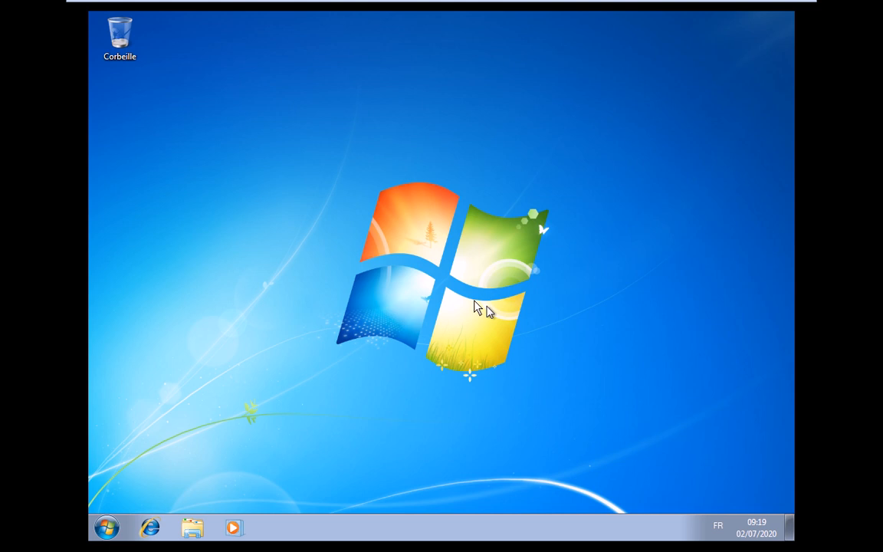
# Enable the Ordinateur, user files and Panneau de configuration desktop icons via Personnaliser
pyautogui.rightClick(228, 207)
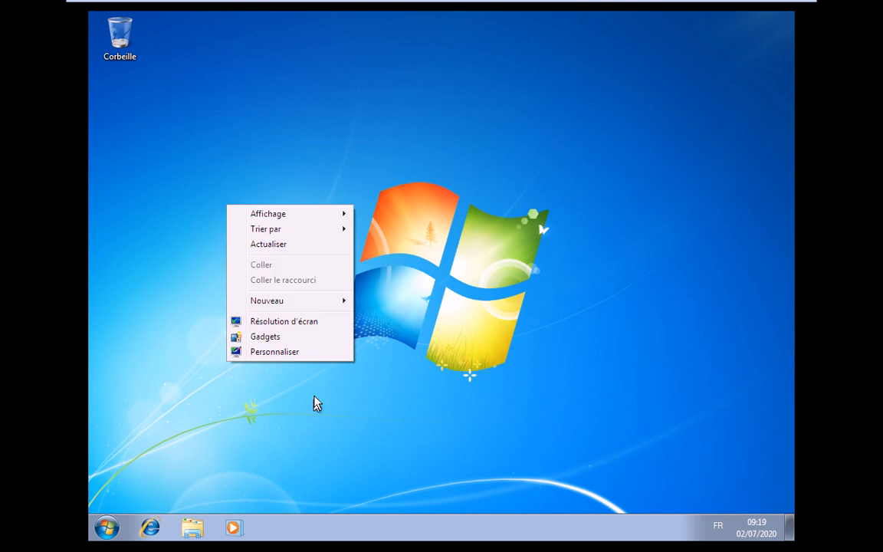
pyautogui.click(317, 404)
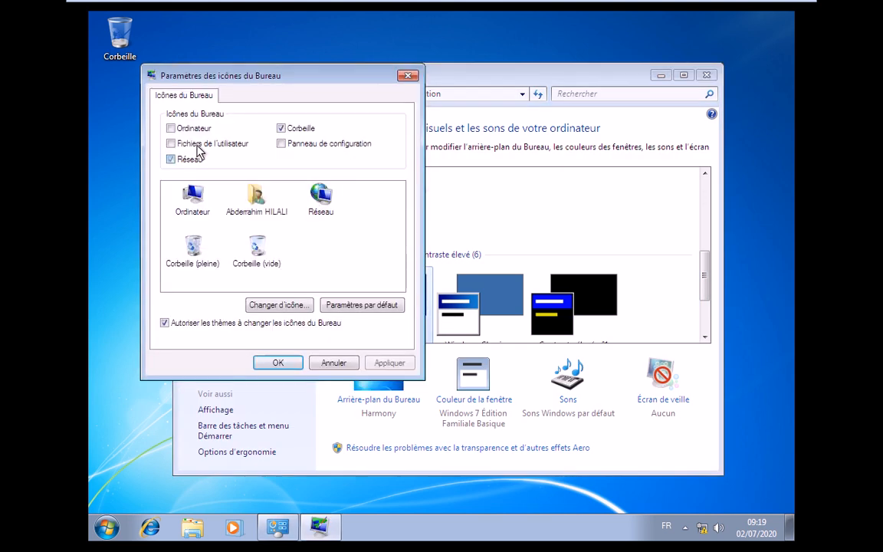
pyautogui.click(197, 144)
pyautogui.click(171, 128)
pyautogui.click(284, 144)
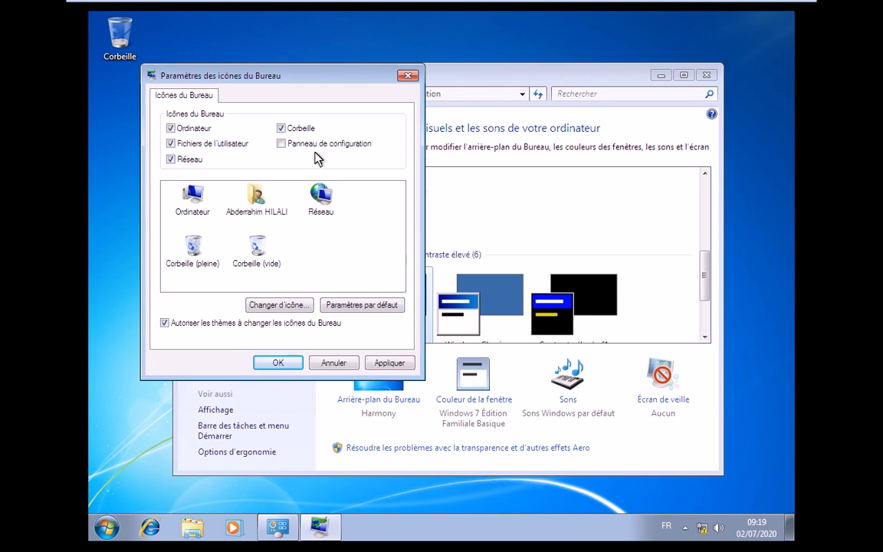
pyautogui.click(276, 363)
# Open the Network and Sharing Centre from the Réseau desktop icon's properties
pyautogui.click(705, 75)
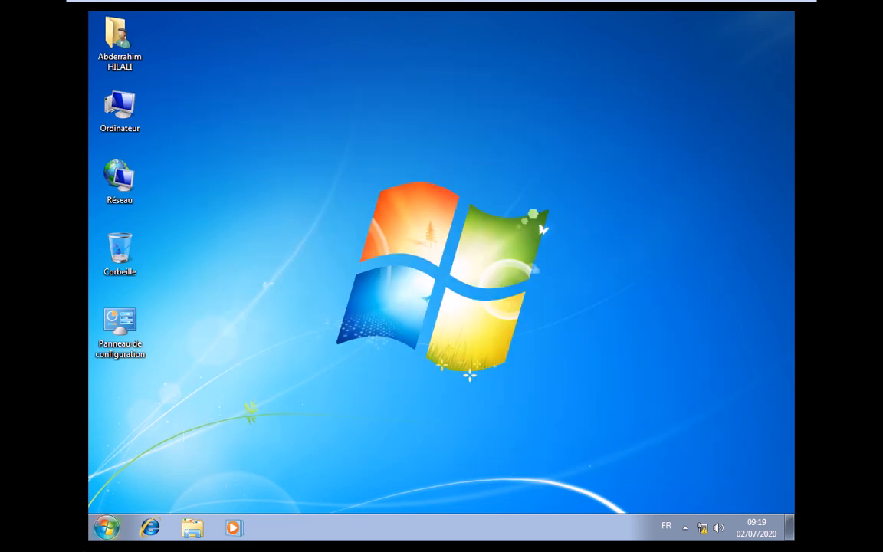
pyautogui.rightClick(121, 197)
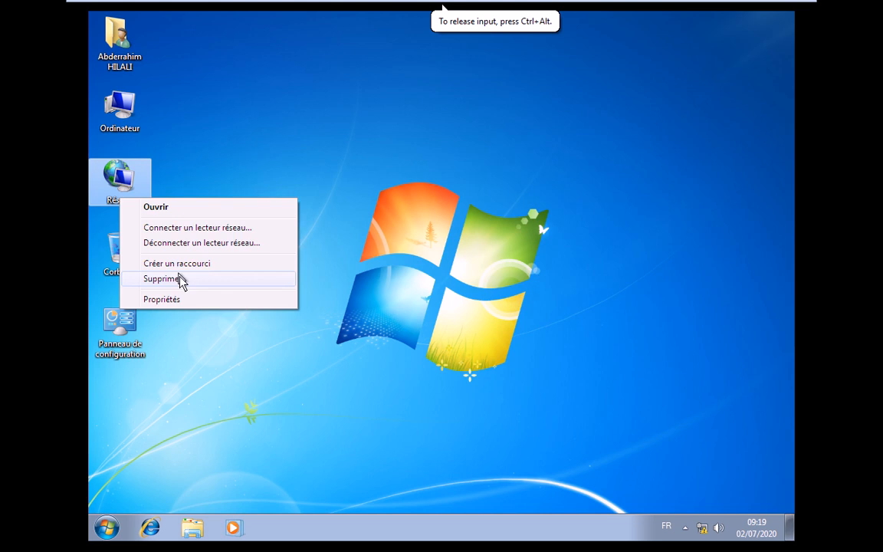
pyautogui.click(179, 278)
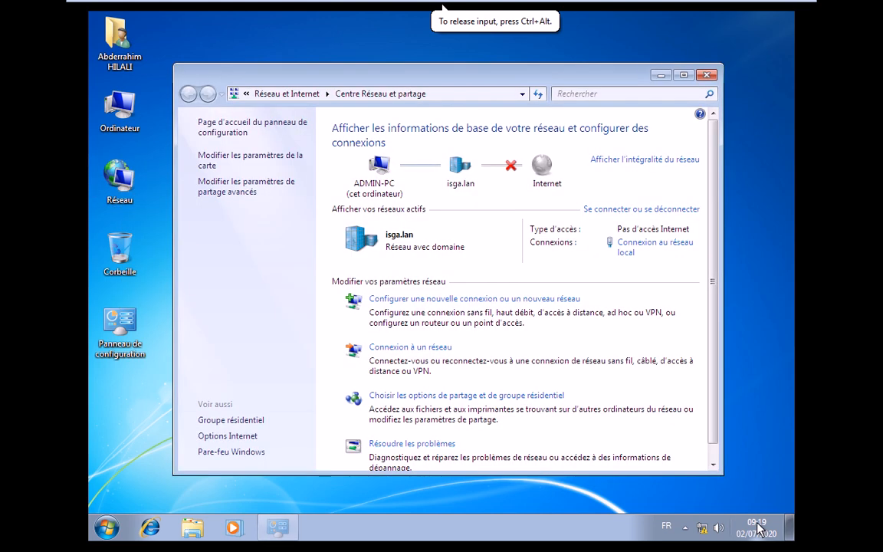
# View the time zone from the taskbar clock, decline UAC keeping (UTC) Casablanca, and close both windows
pyautogui.rightClick(757, 528)
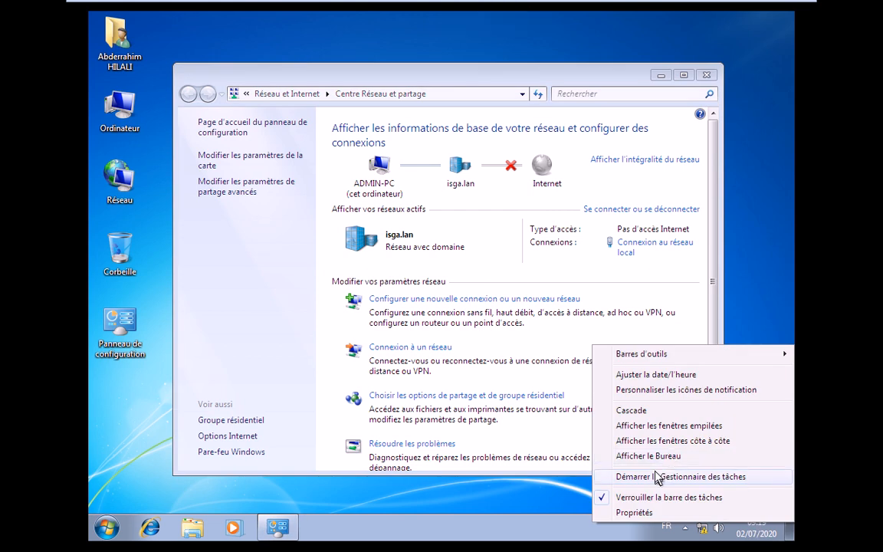
pyautogui.click(648, 376)
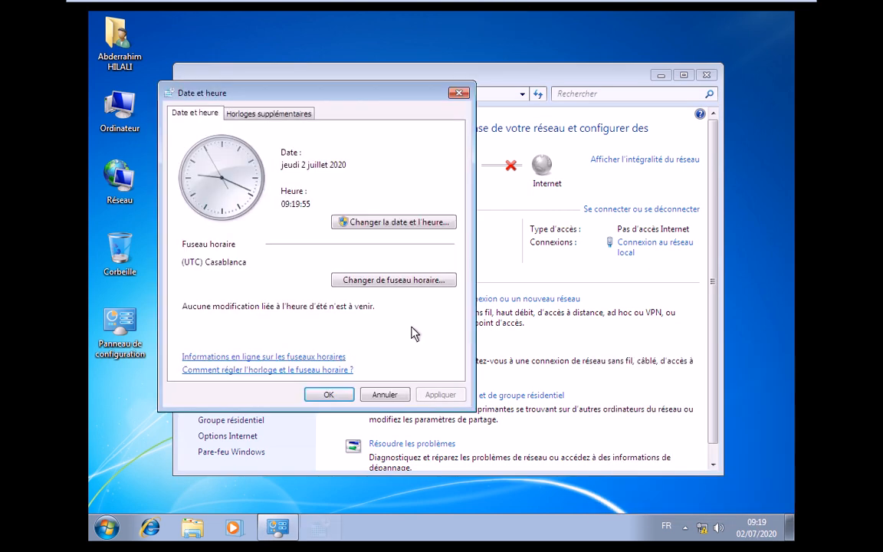
pyautogui.click(356, 283)
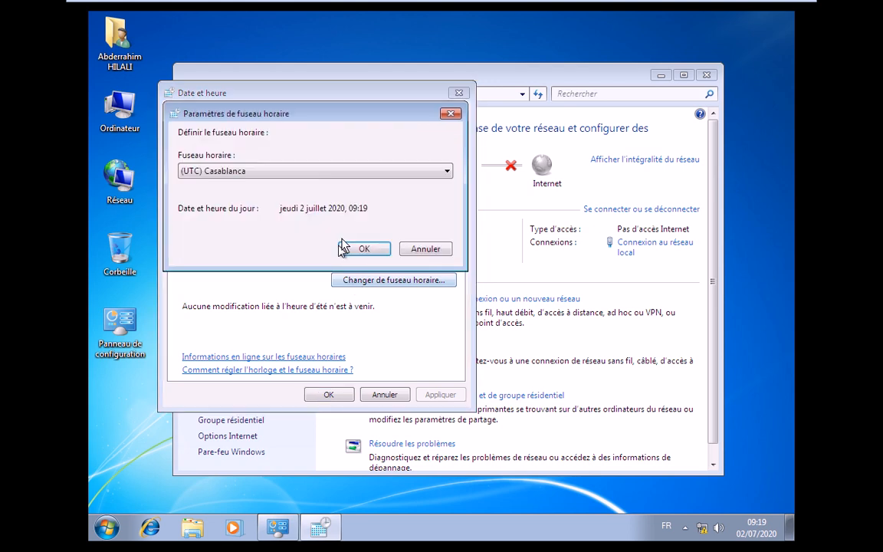
pyautogui.click(425, 250)
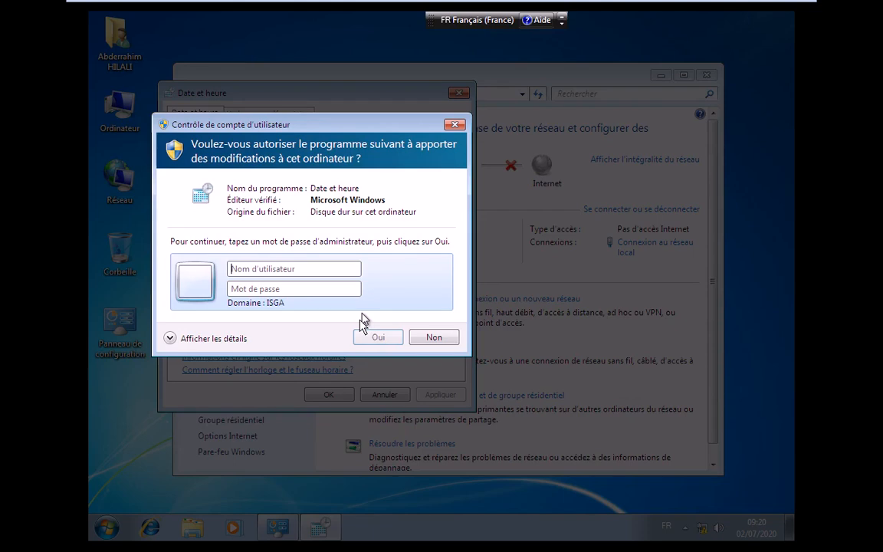
pyautogui.click(434, 338)
pyautogui.click(460, 93)
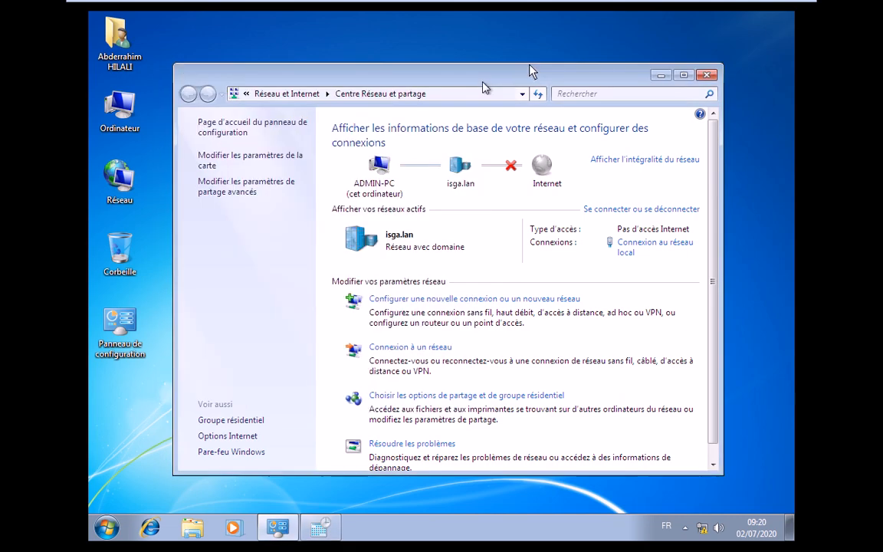
pyautogui.click(706, 76)
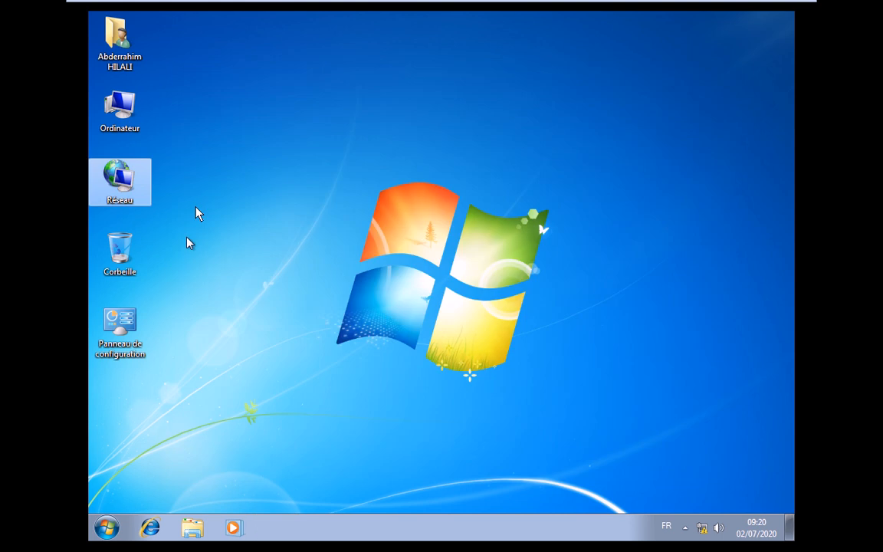
# Open and close Ordinateur, then try reaching the \\dc server path via Run
pyautogui.doubleClick(124, 117)
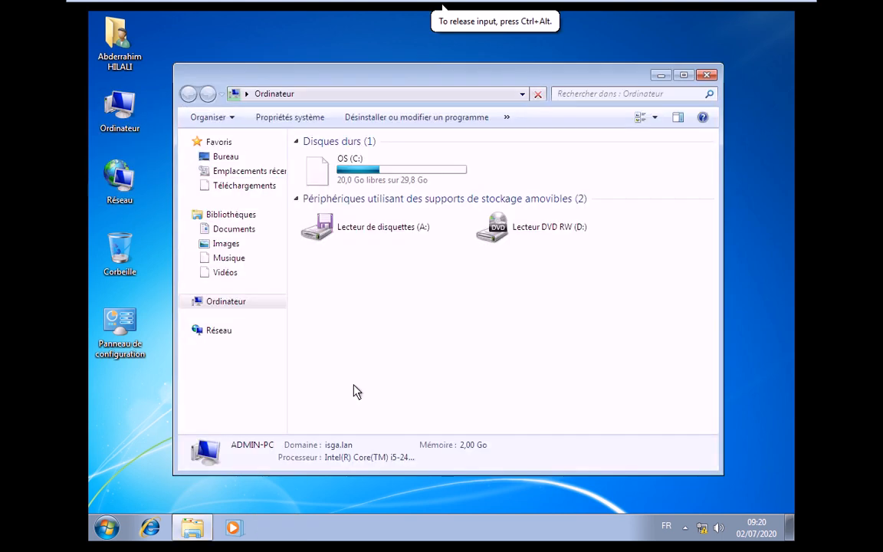
pyautogui.click(706, 76)
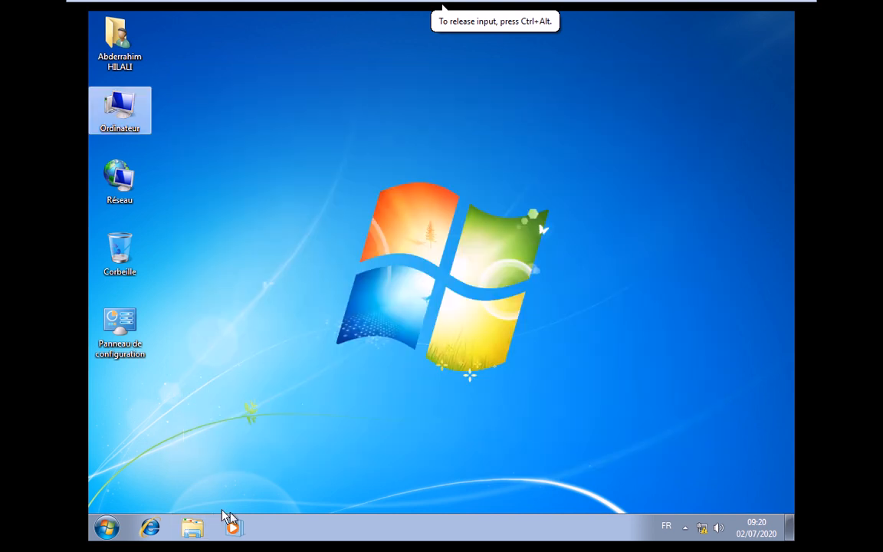
pyautogui.click(107, 528)
pyautogui.press('super+r')
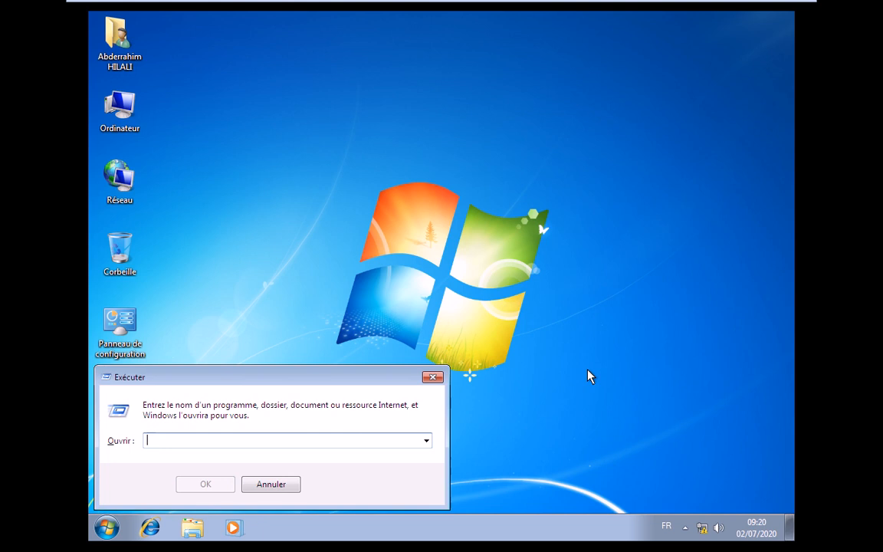
pyautogui.write('\\\\')
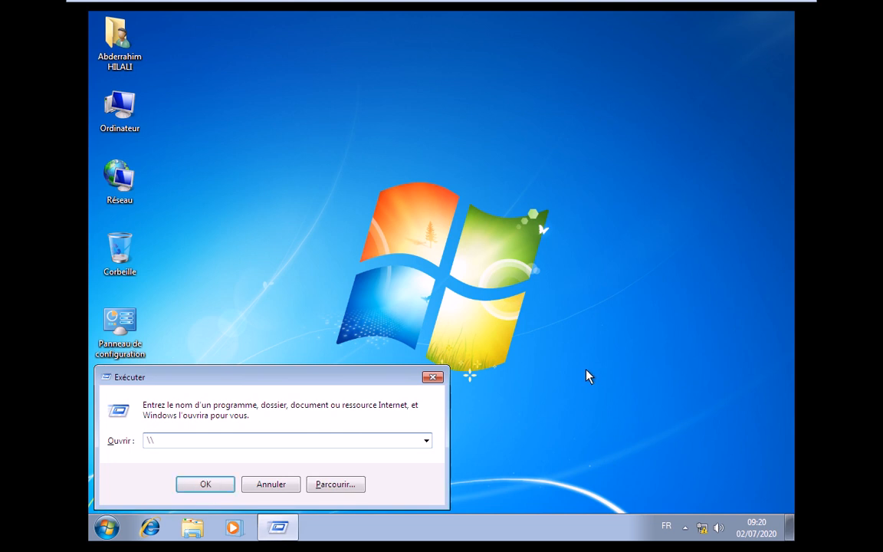
pyautogui.write('dc')
pyautogui.press('Return')
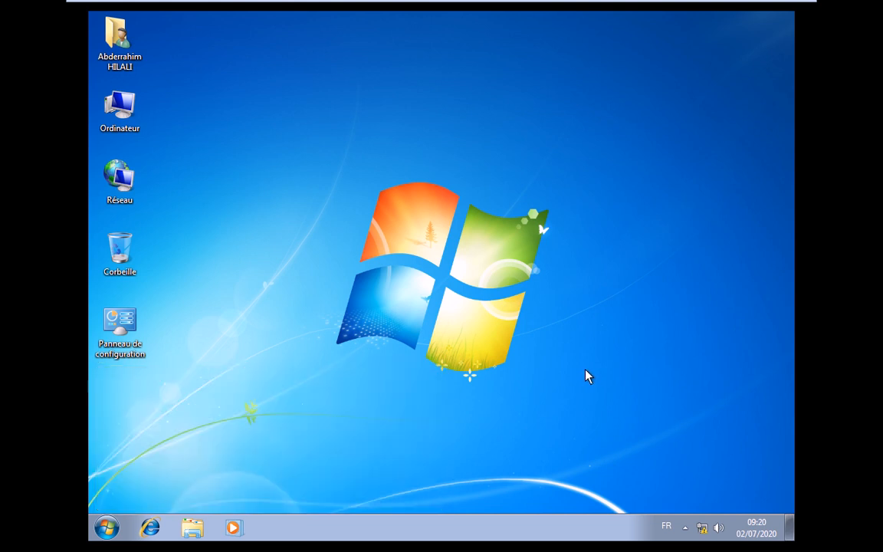
# Browse the \\dc1 NETLOGON and SYSVOL shares, reopen Ordinateur, and dismiss the \\dc network error
pyautogui.press('super+r')
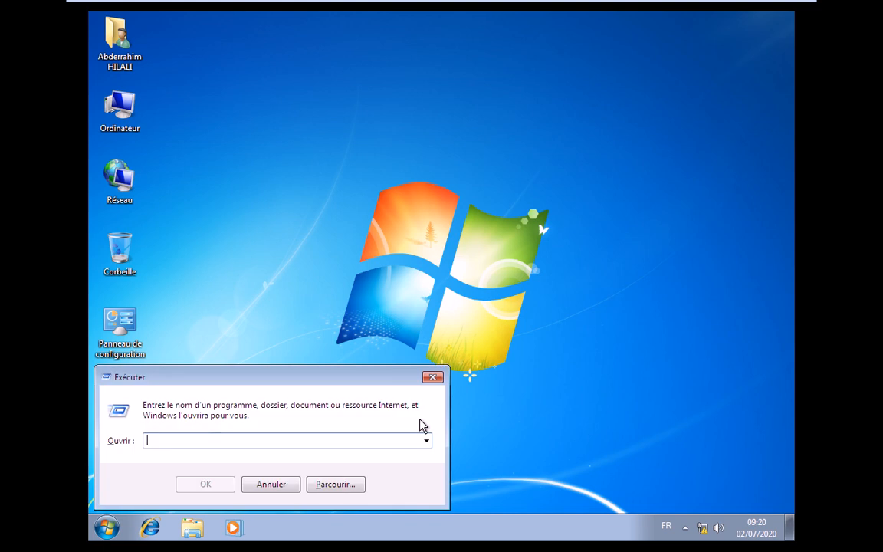
pyautogui.write('\\\\')
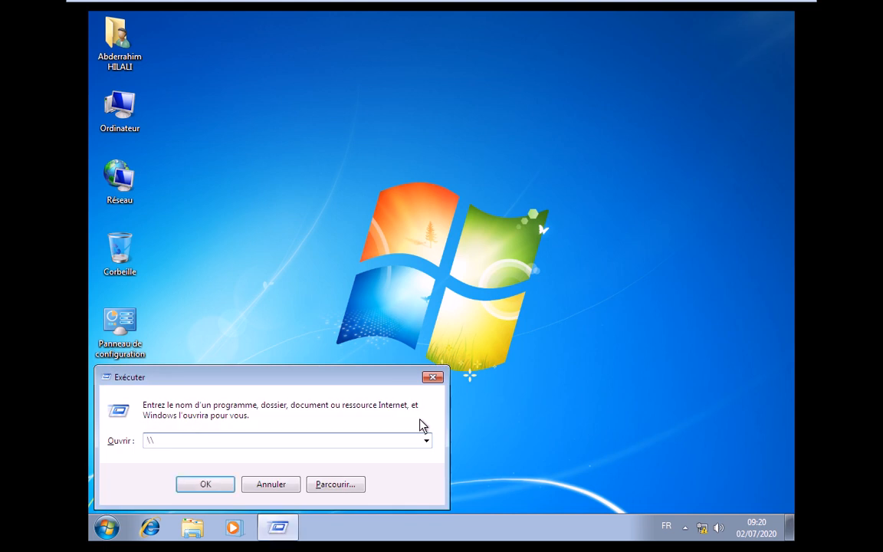
pyautogui.write('dc1')
pyautogui.press('Return')
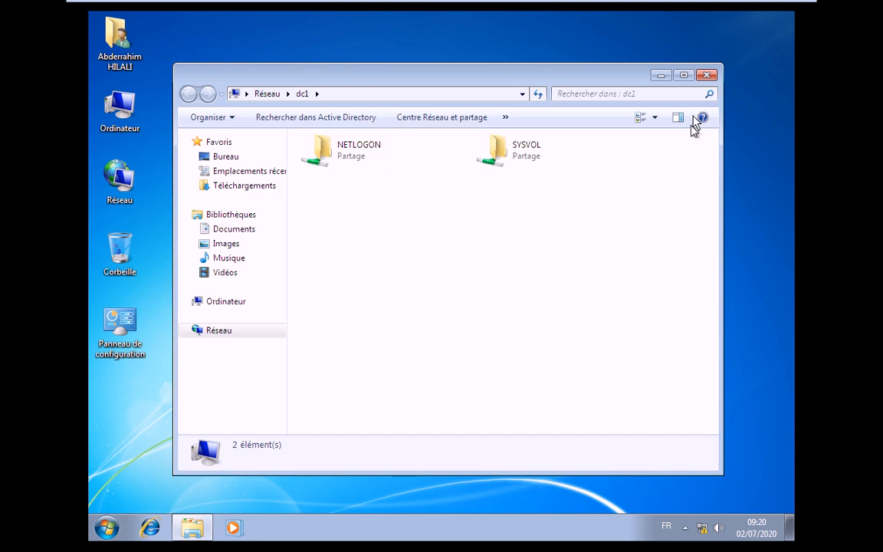
pyautogui.click(705, 74)
pyautogui.rightClick(358, 202)
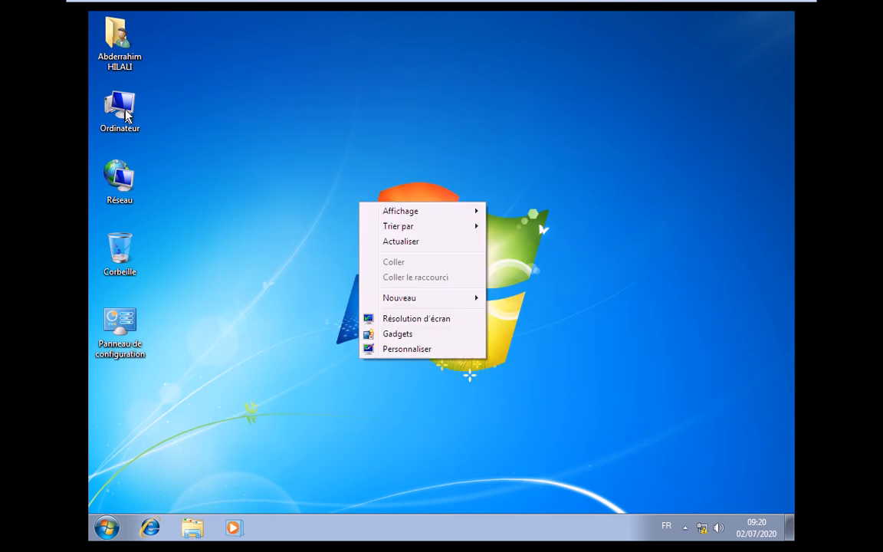
pyautogui.doubleClick(124, 111)
pyautogui.click(184, 33)
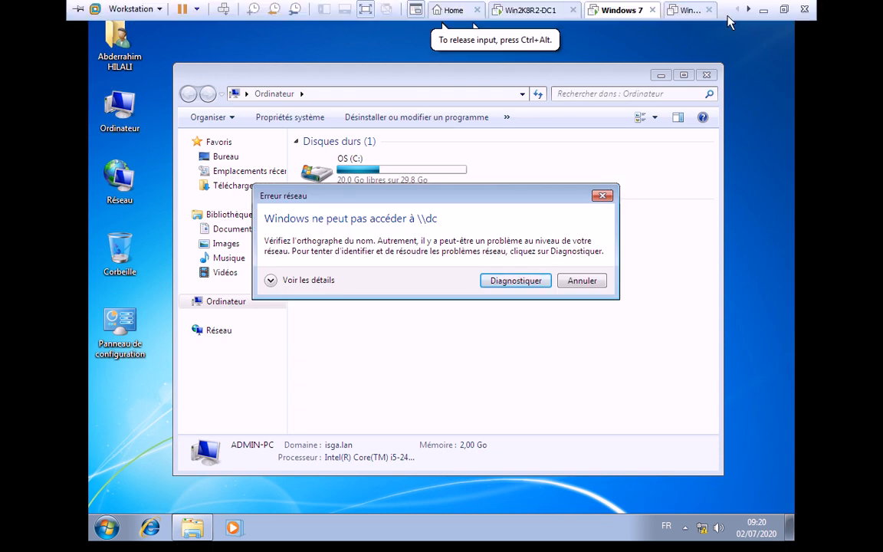
pyautogui.click(581, 281)
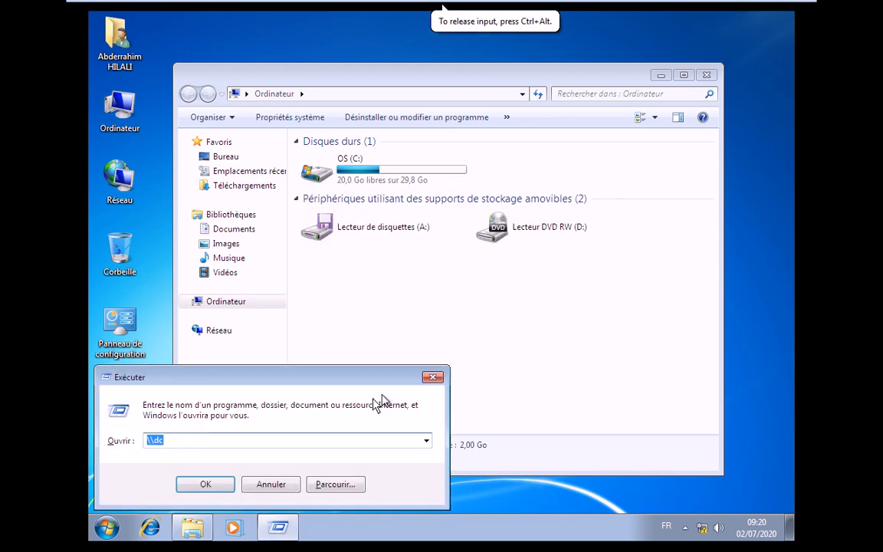
pyautogui.press('Escape')
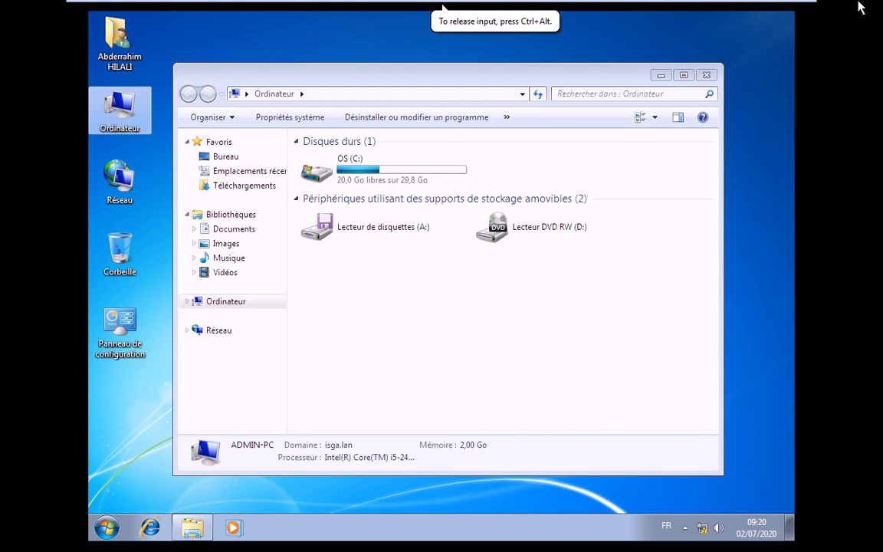
pyautogui.hotkey('ctrl', 'alt')
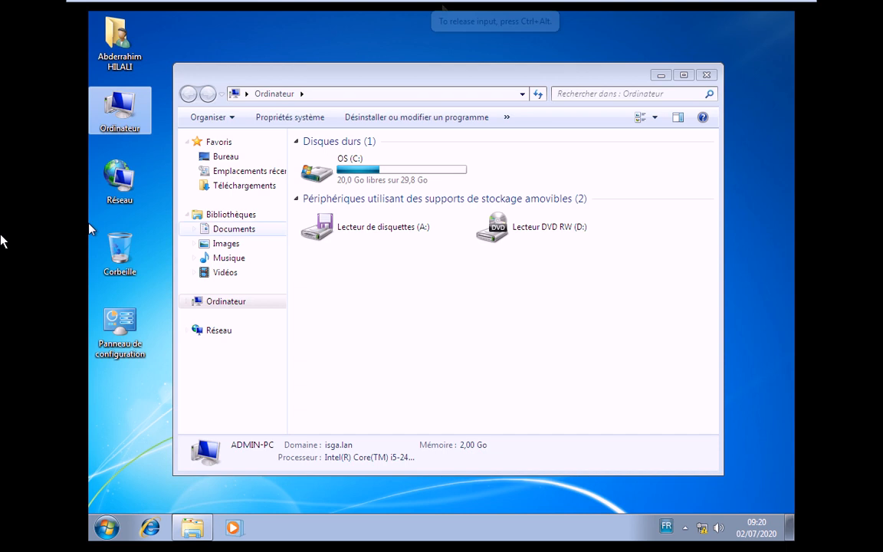
# Disable Connexion au réseau local in Network Connections, reached from the Réseau icon's properties
pyautogui.rightClick(126, 186)
pyautogui.click(248, 287)
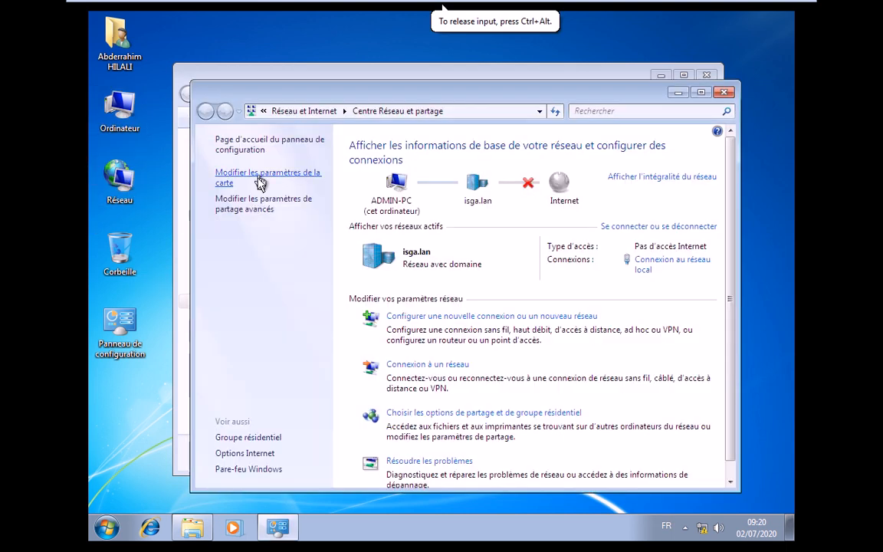
pyautogui.click(261, 183)
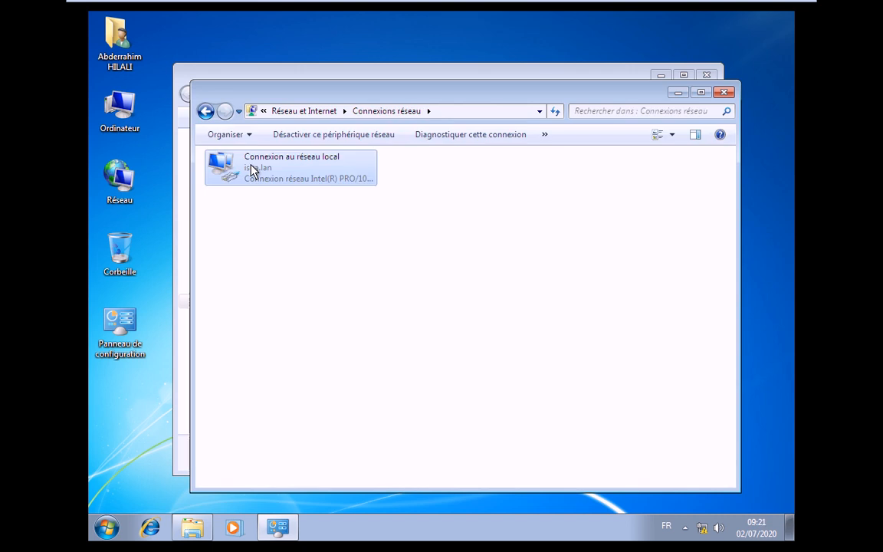
pyautogui.rightClick(251, 165)
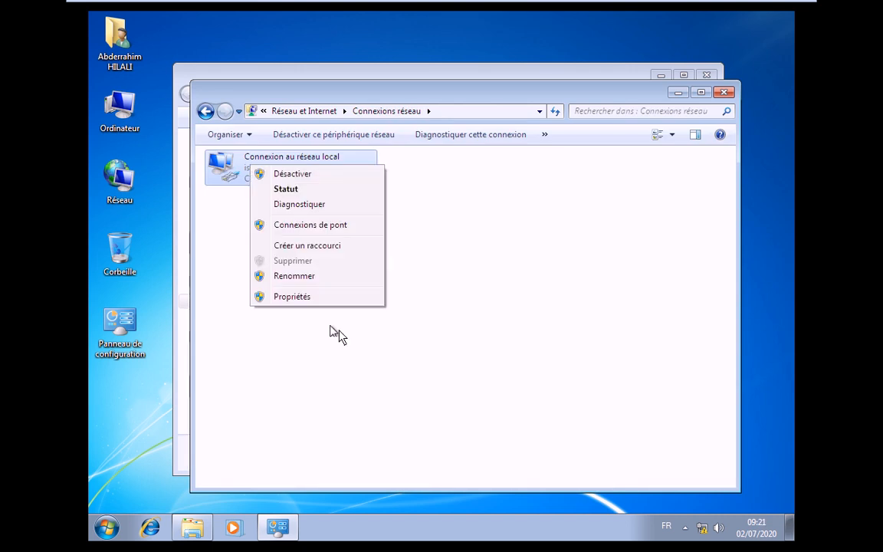
pyautogui.click(297, 175)
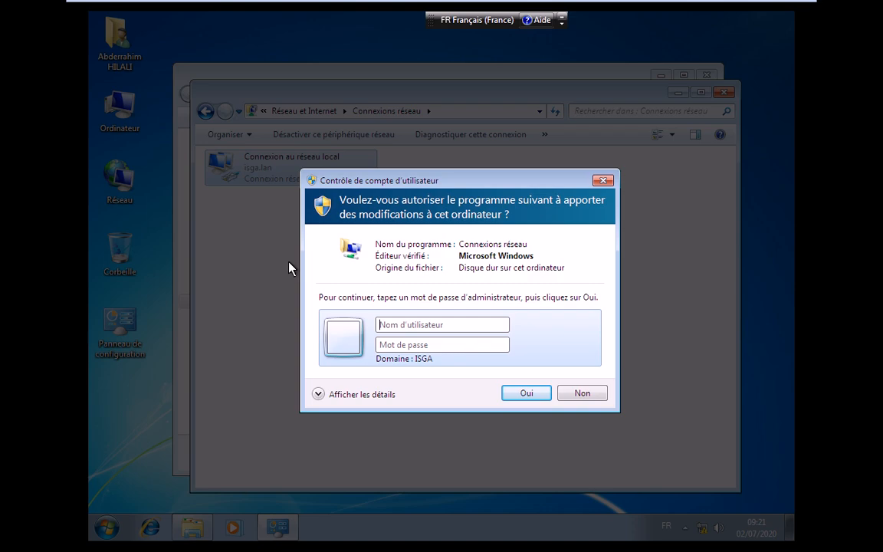
# Approve the UAC prompt with the local administrator account's user name and password
pyautogui.click(398, 325)
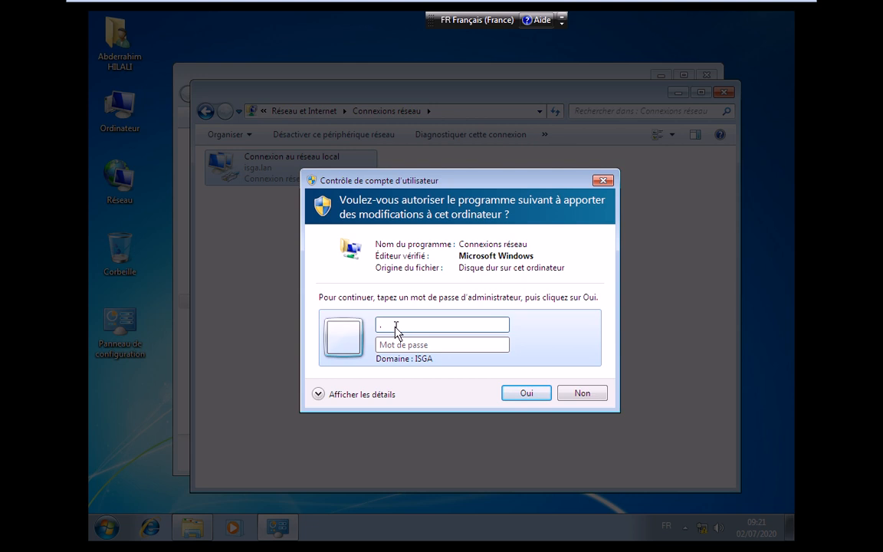
pyautogui.write('.\\admin')
pyautogui.press('Tab')
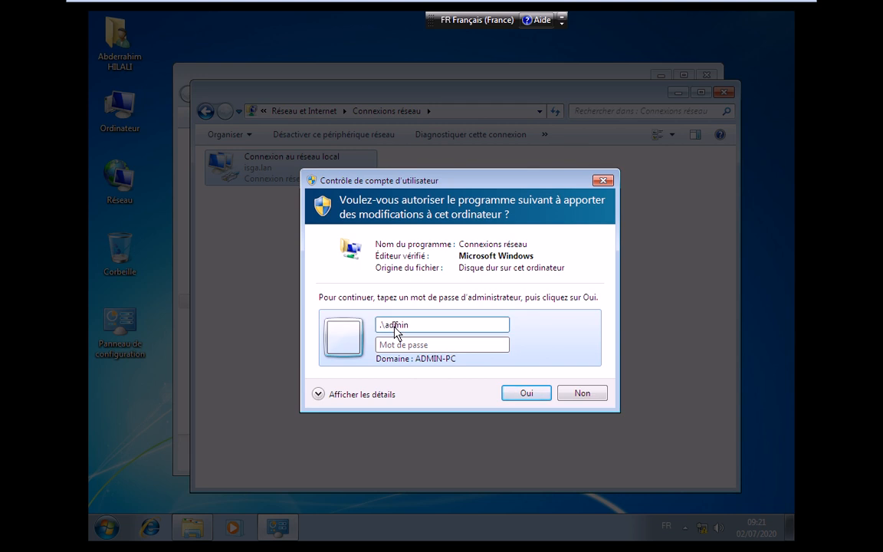
pyautogui.write('••••••')
pyautogui.press('Return')
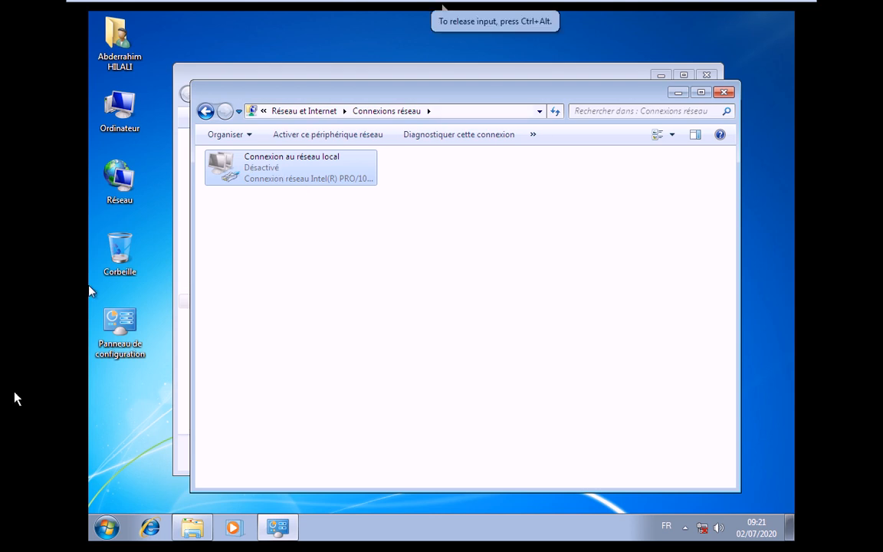
pyautogui.click(107, 527)
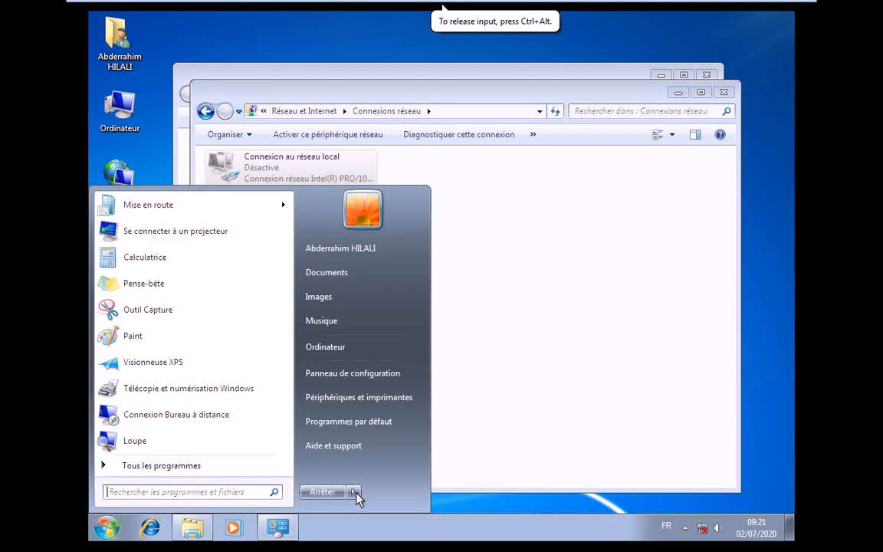
# Log off the Windows 7 guest, then sign back in with the domain password using Ctrl+Alt+Del
pyautogui.click(356, 492)
pyautogui.click(391, 435)
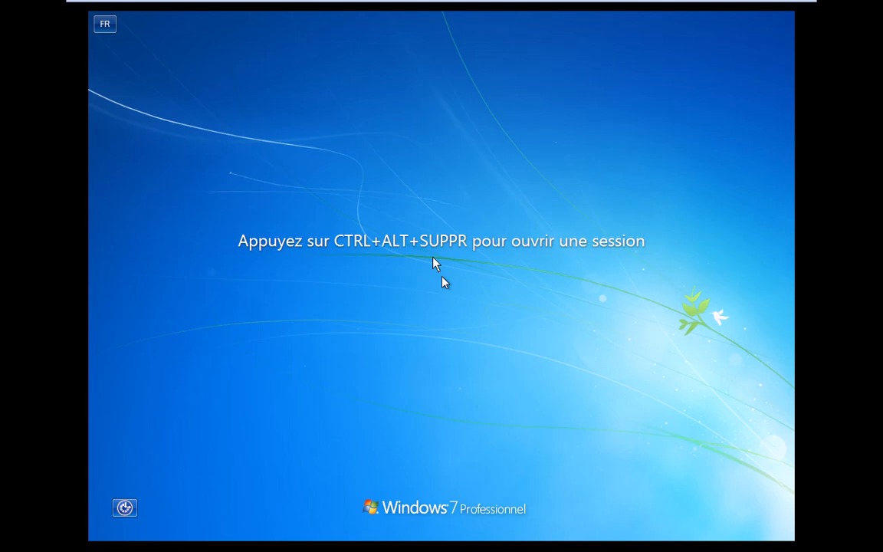
pyautogui.moveTo(214, 2)
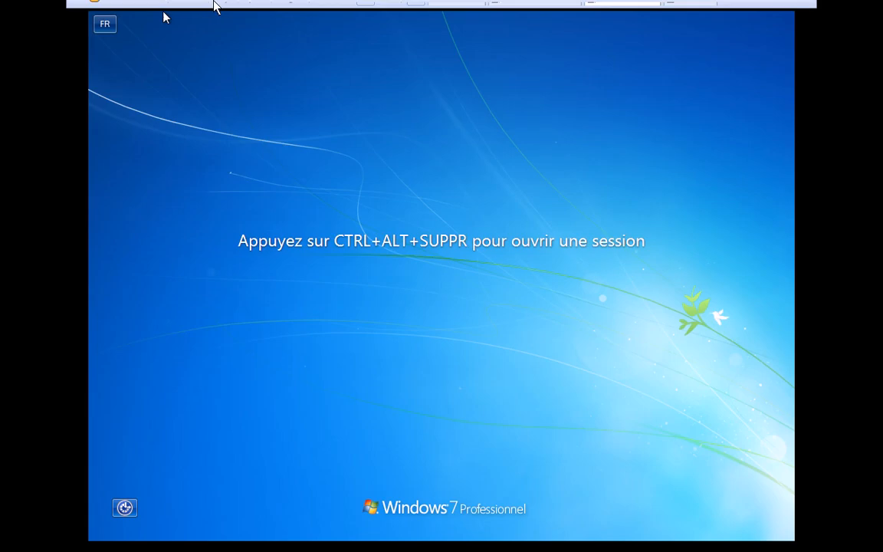
pyautogui.click(224, 9)
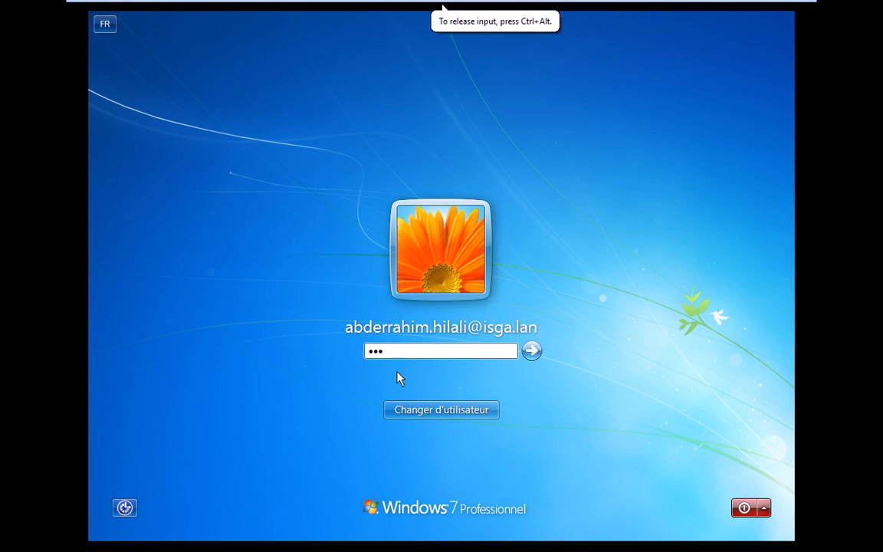
pyautogui.press('Return')
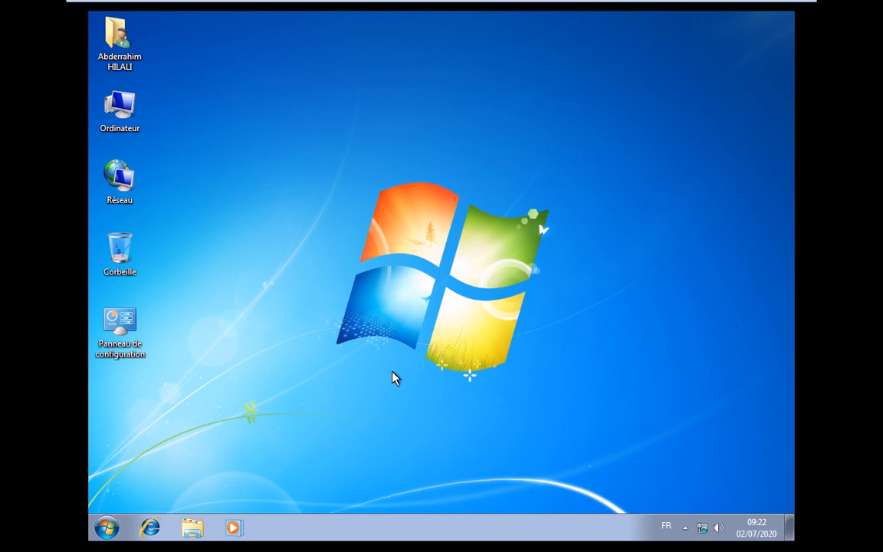
# Open the Network Connections list from the Réseau desktop icon's Network and Sharing Center
pyautogui.click(121, 184)
pyautogui.rightClick(126, 191)
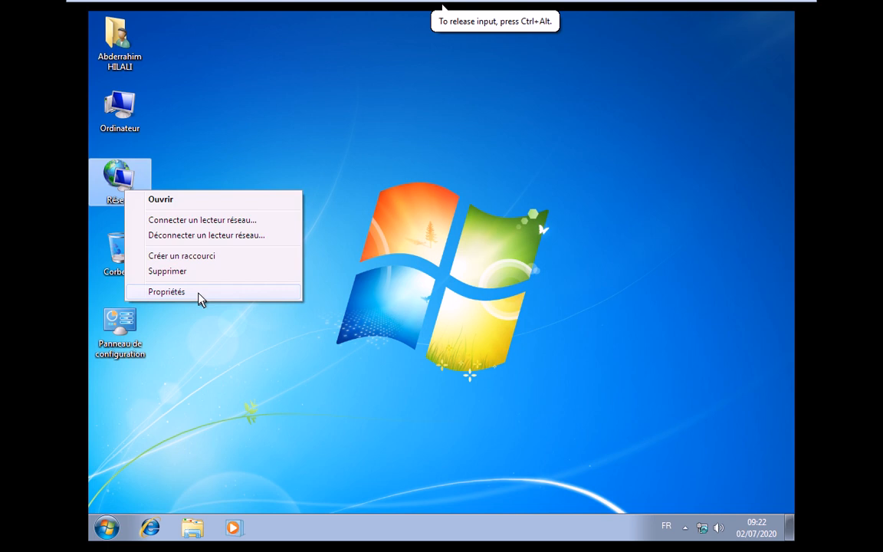
pyautogui.click(198, 292)
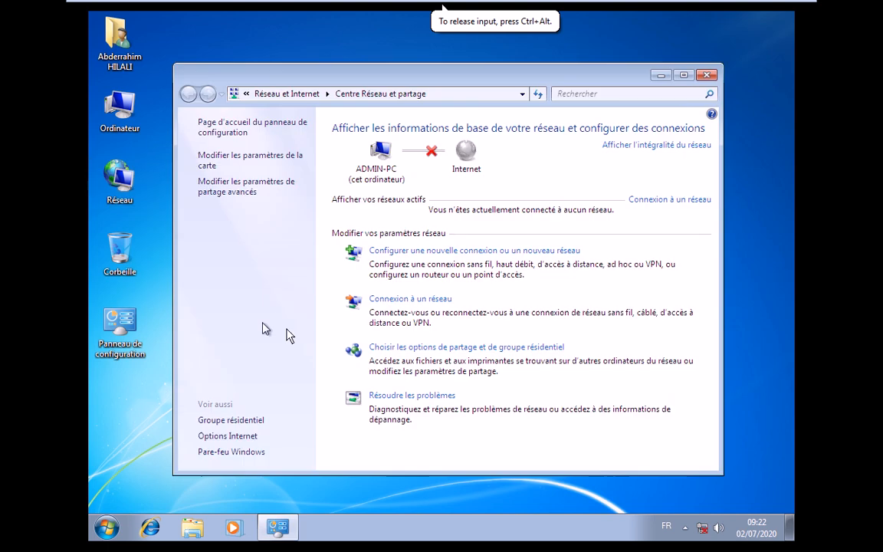
pyautogui.click(236, 163)
# Re-enable the disabled local area connection, authorizing with the local administrator account credentials
pyautogui.rightClick(245, 153)
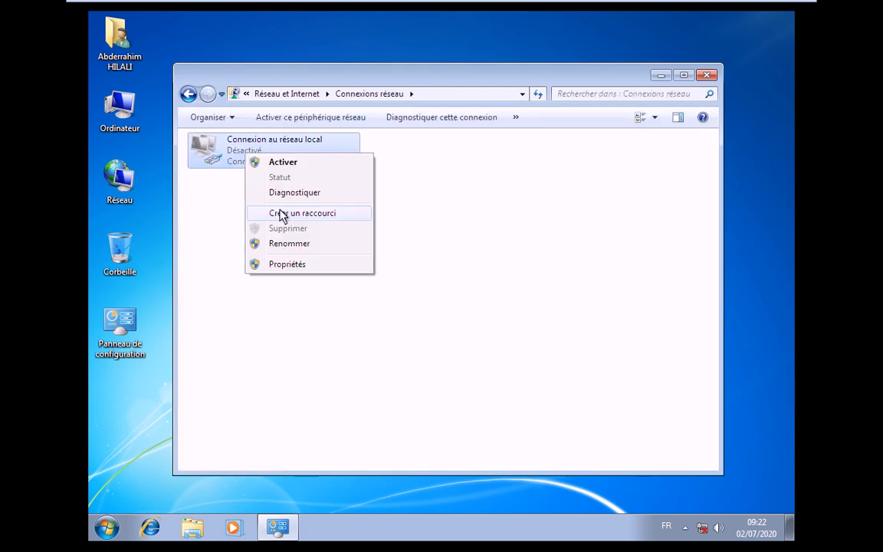
pyautogui.click(283, 161)
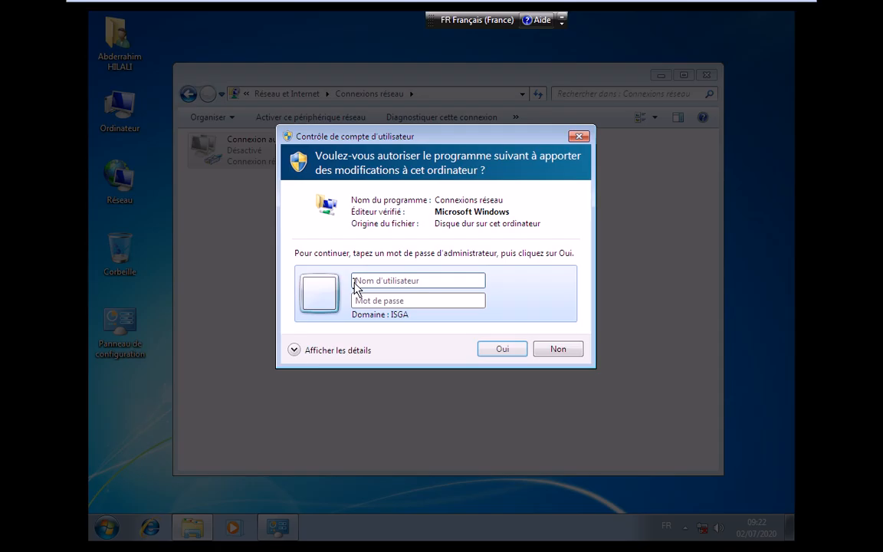
pyautogui.click(312, 293)
pyautogui.write('.')
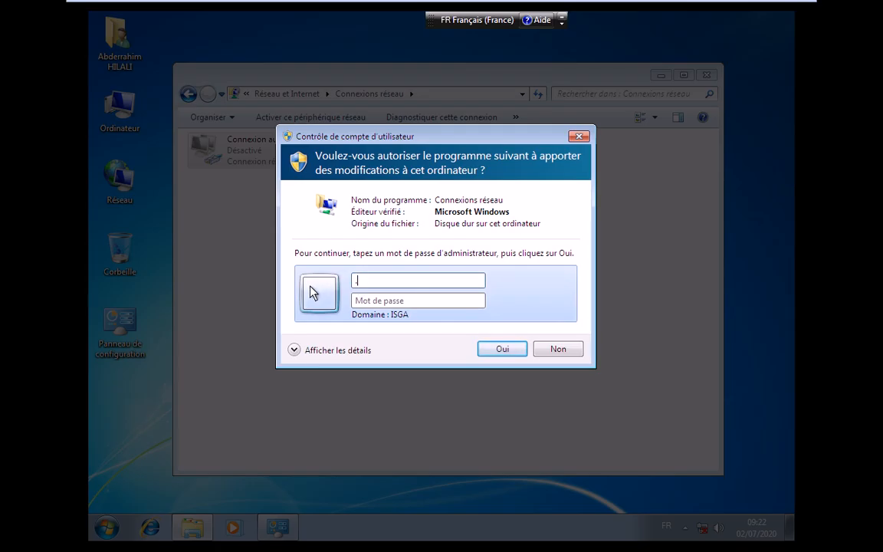
pyautogui.write('\\admin')
pyautogui.press('Tab')
pyautogui.write('****')
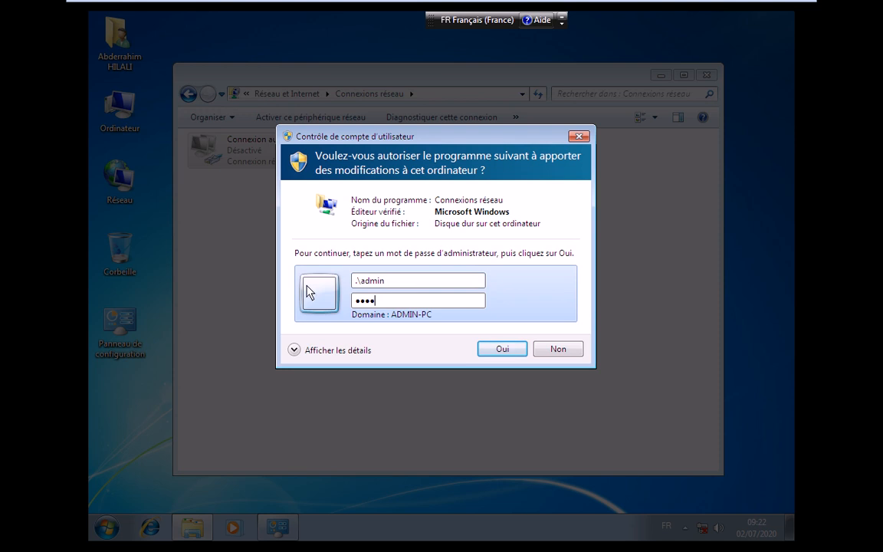
pyautogui.write('****')
pyautogui.press('Return')
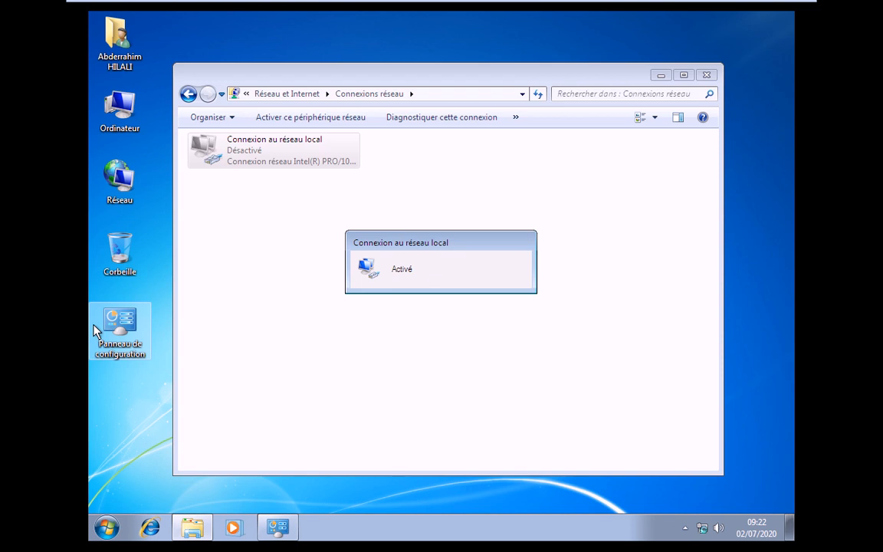
# Refresh the connections list to confirm isga.lan, then minimize VMware to show host Notepad
pyautogui.rightClick(329, 256)
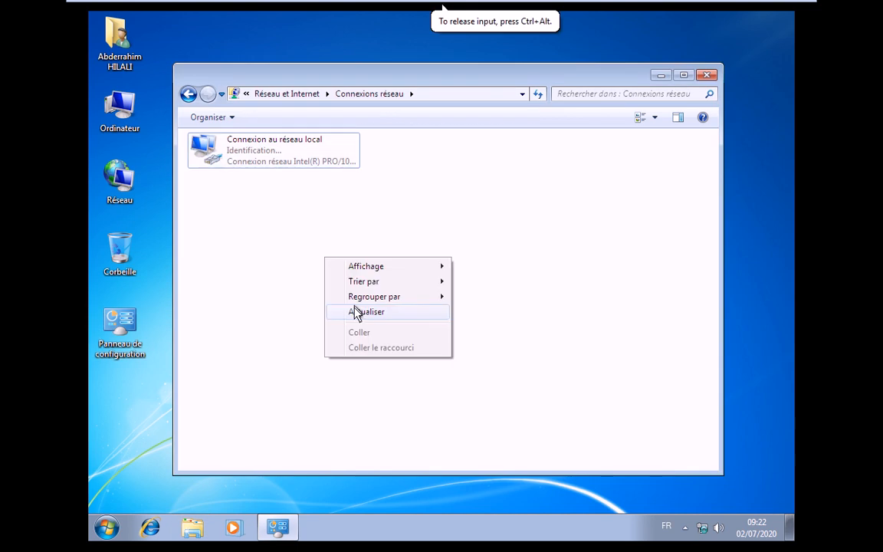
pyautogui.click(360, 312)
pyautogui.moveTo(648, 24)
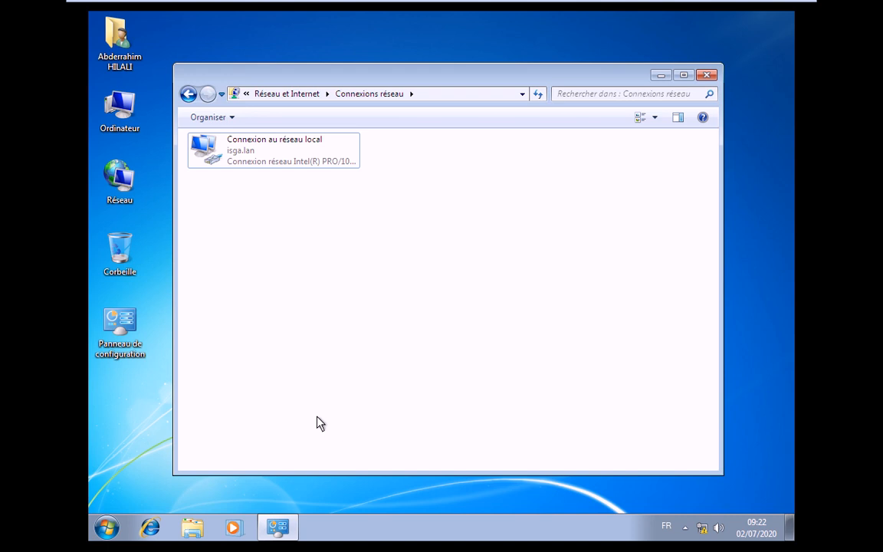
pyautogui.moveTo(661, 6)
pyautogui.moveTo(731, 13)
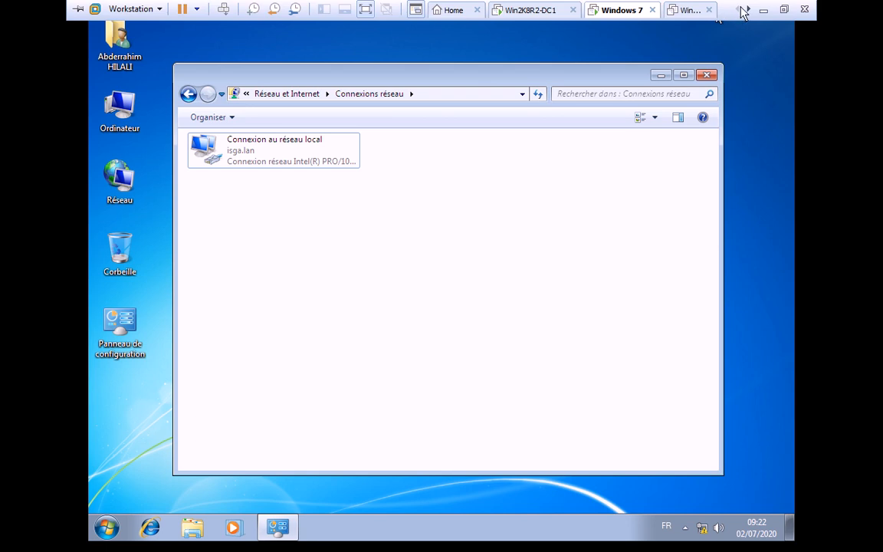
pyautogui.click(765, 11)
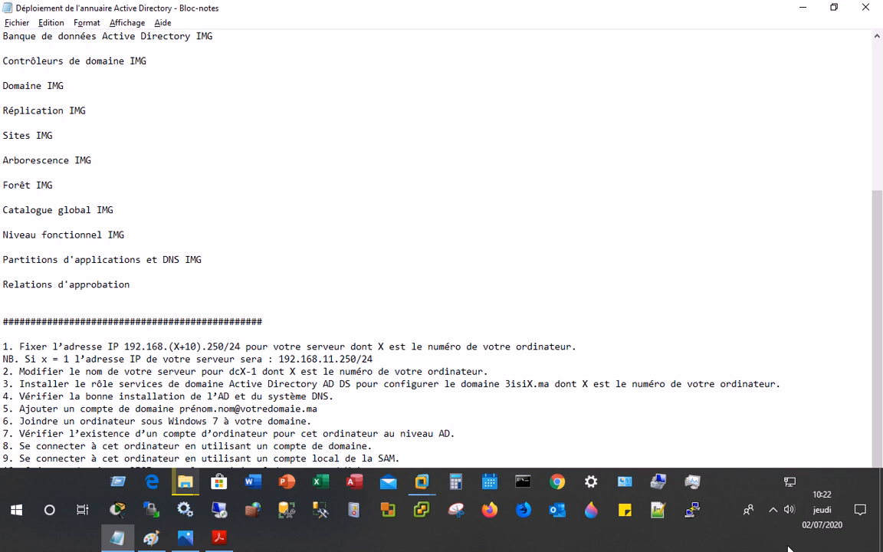